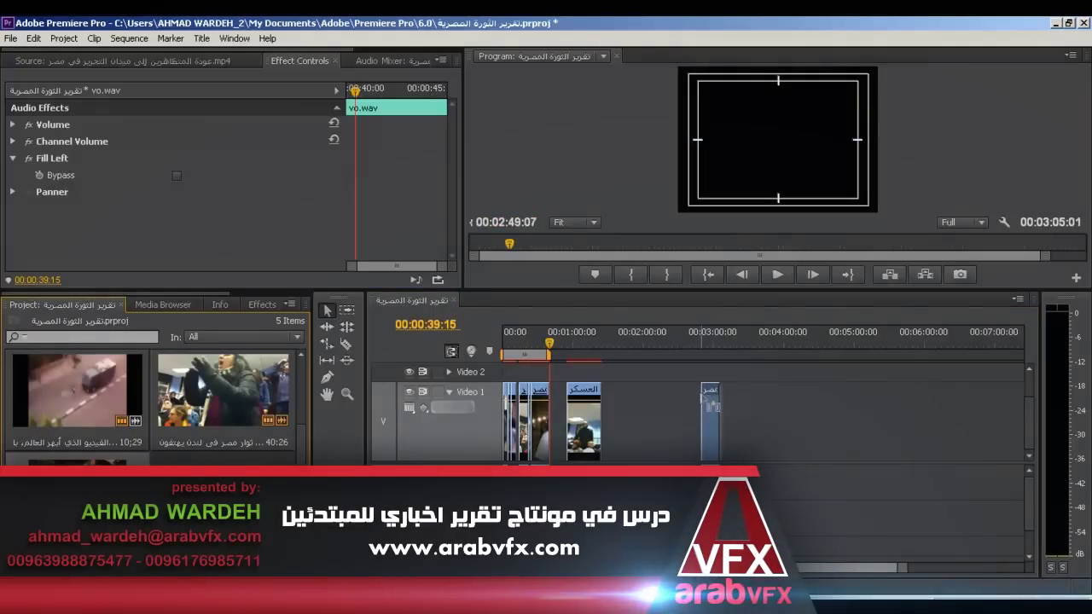
Move the playhead onto the interview clip at about 02:50:17 in the sequence.
{"action": "left_click", "coordinate": [703, 341]}
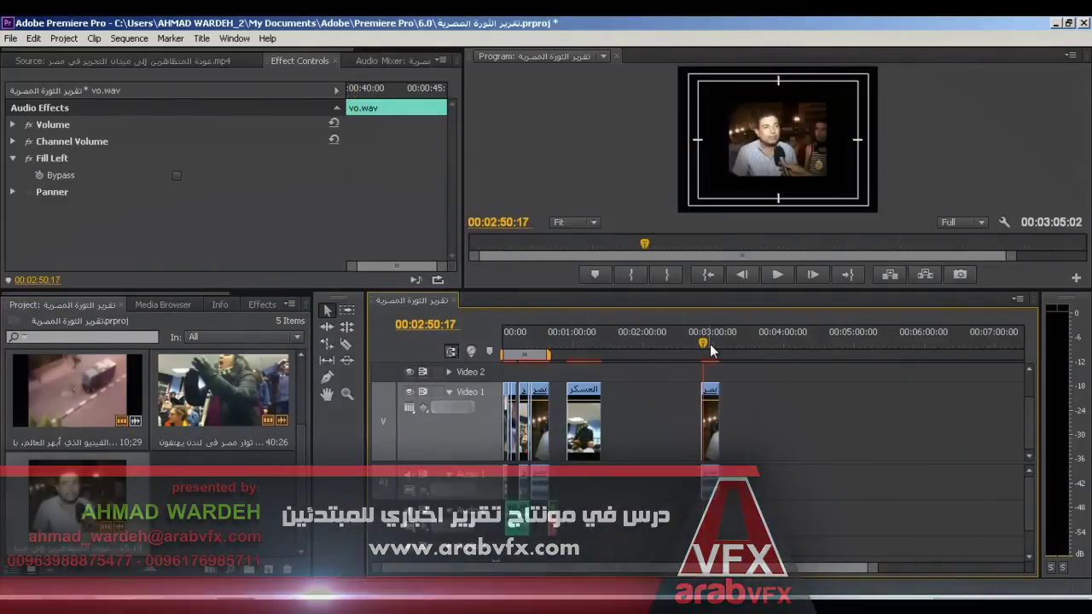
Zoom the timeline in on the interview clip and park the playhead at 02:49:22.
{"action": "key", "text": "equal"}
{"action": "key", "text": "equal"}
{"action": "key", "text": "equal"}
{"action": "mouse_move", "coordinate": [638, 566]}
{"action": "left_mouse_down"}
{"action": "mouse_move", "coordinate": [612, 587]}
{"action": "mouse_move", "coordinate": [597, 567]}
{"action": "left_mouse_up"}
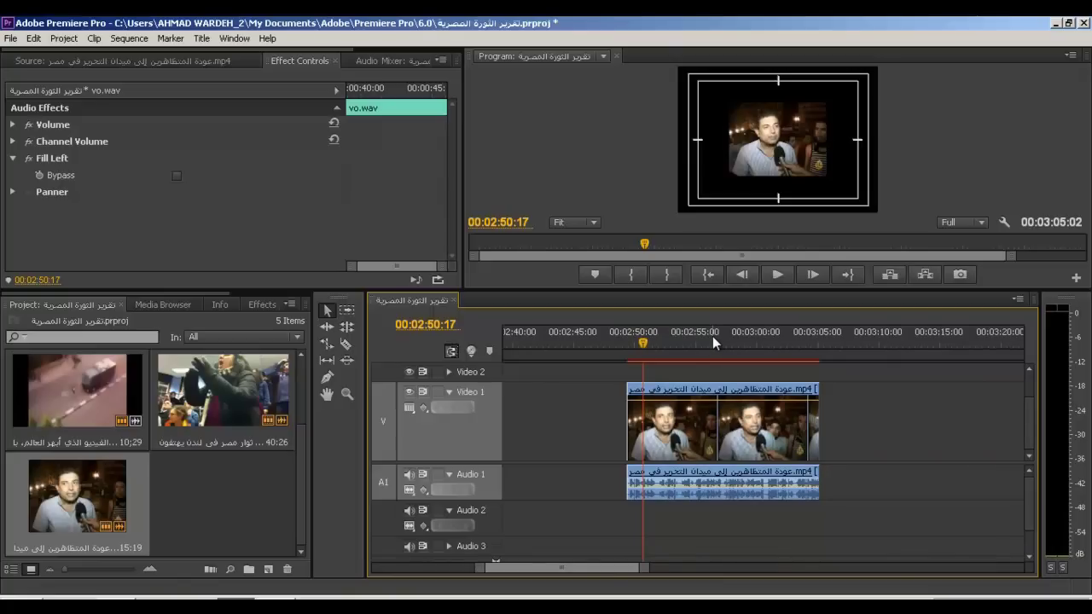
{"action": "left_click_drag", "start_coordinate": [646, 341], "coordinate": [633, 344]}
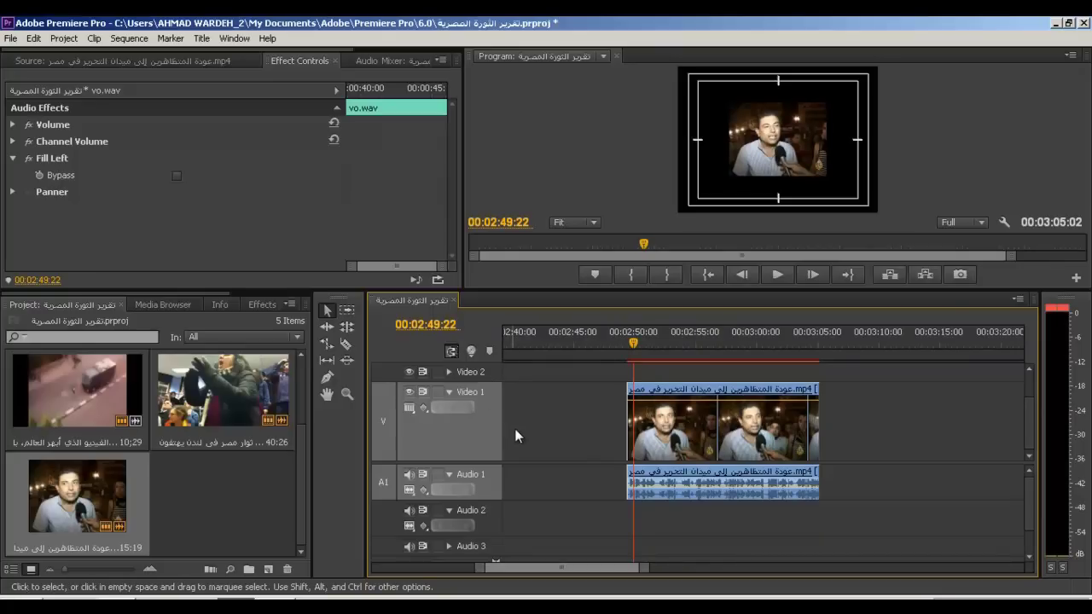
Zoom in further, move the playhead to 02:49:13 and extend the interview clip's start.
{"action": "key", "text": "="}
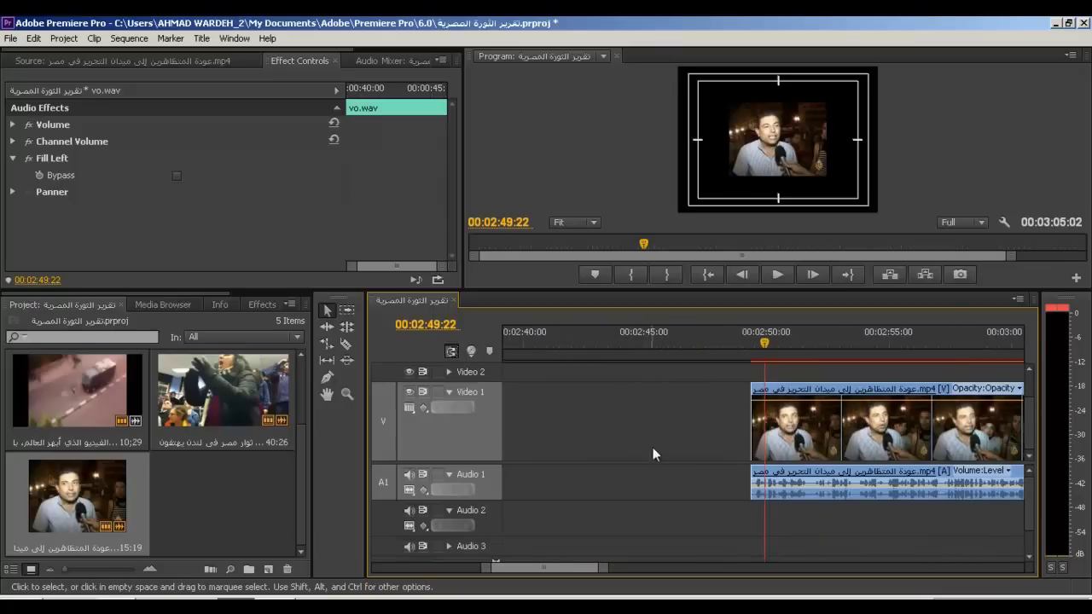
{"action": "left_click_drag", "start_coordinate": [553, 569], "coordinate": [558, 569]}
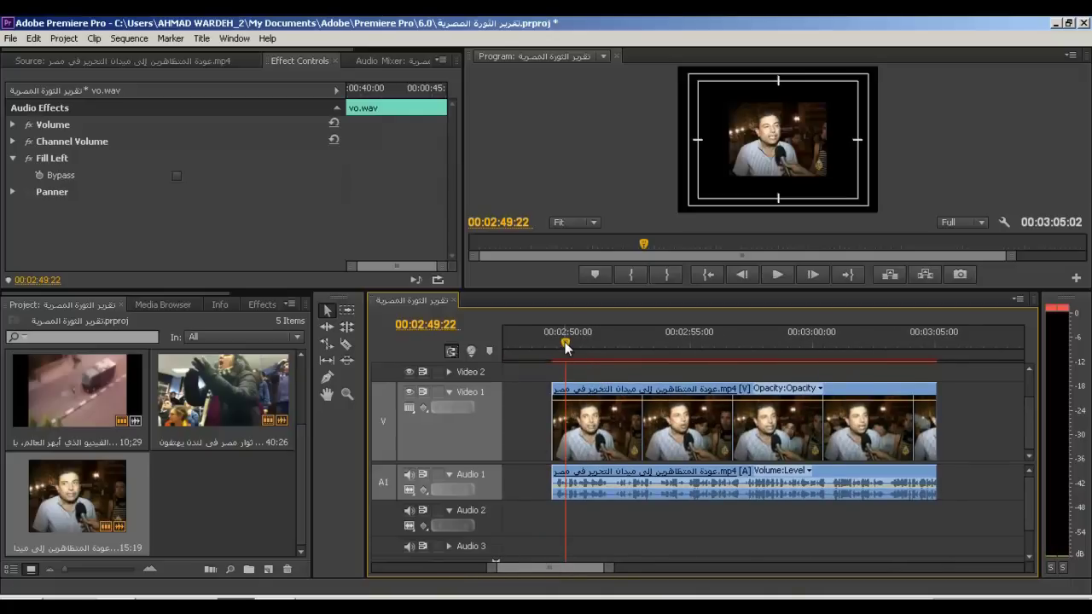
{"action": "left_click_drag", "start_coordinate": [564, 344], "coordinate": [555, 344]}
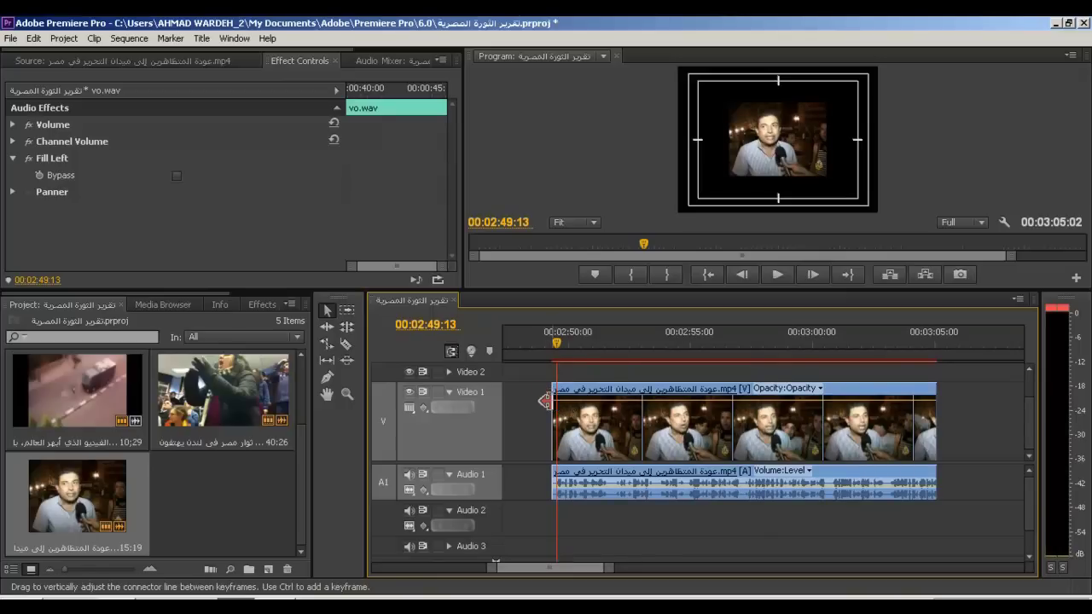
{"action": "mouse_move", "coordinate": [546, 400]}
{"action": "left_mouse_down"}
{"action": "mouse_move", "coordinate": [507, 393]}
{"action": "mouse_move", "coordinate": [518, 394]}
{"action": "left_mouse_up"}
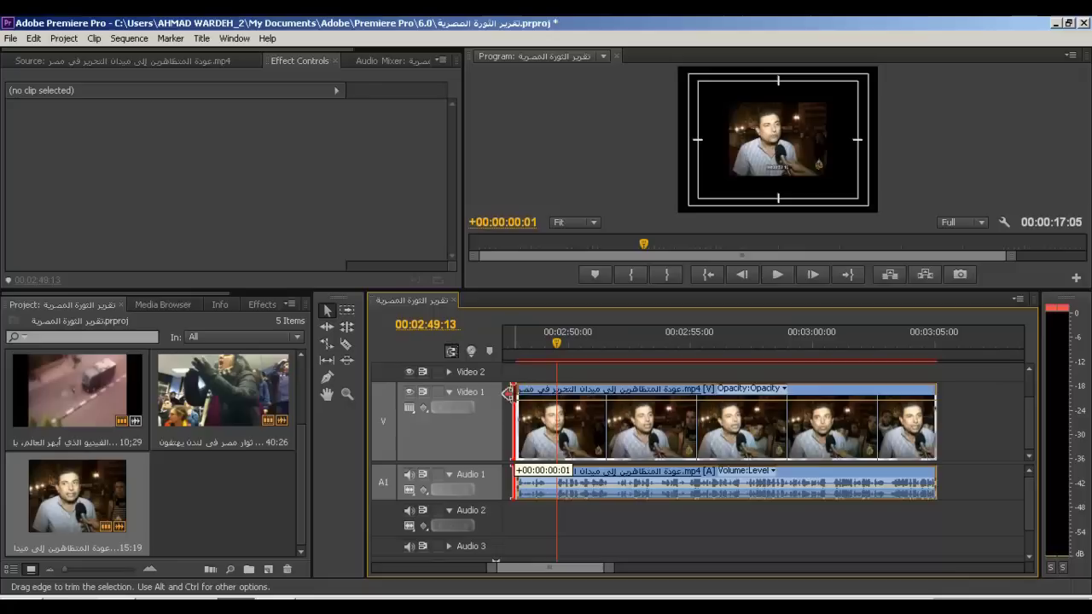
{"action": "left_click_drag", "start_coordinate": [519, 394], "coordinate": [514, 394]}
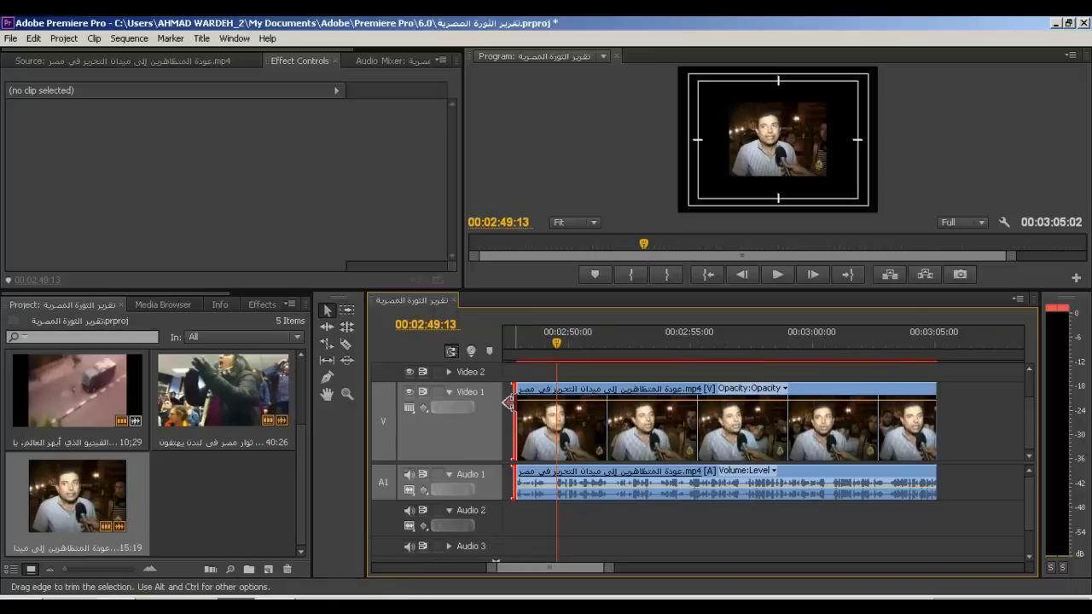
Trim the clip's end and start inward to about 02:49:13–02:53:04, then play the excerpt.
{"action": "left_click", "coordinate": [327, 314]}
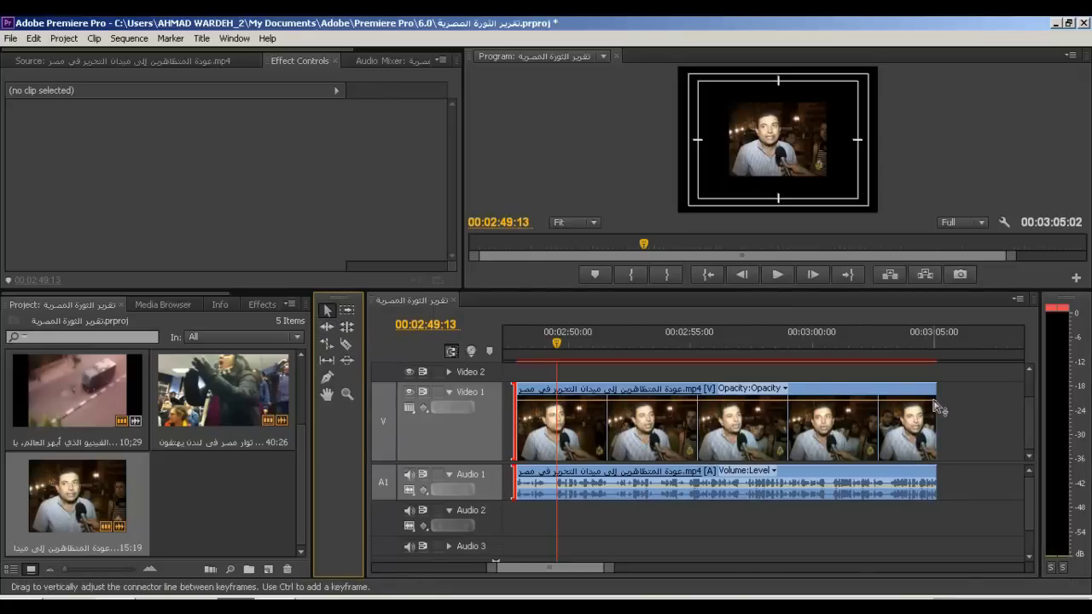
{"action": "mouse_move", "coordinate": [942, 405]}
{"action": "left_mouse_down"}
{"action": "mouse_move", "coordinate": [628, 393]}
{"action": "mouse_move", "coordinate": [642, 394]}
{"action": "left_mouse_up"}
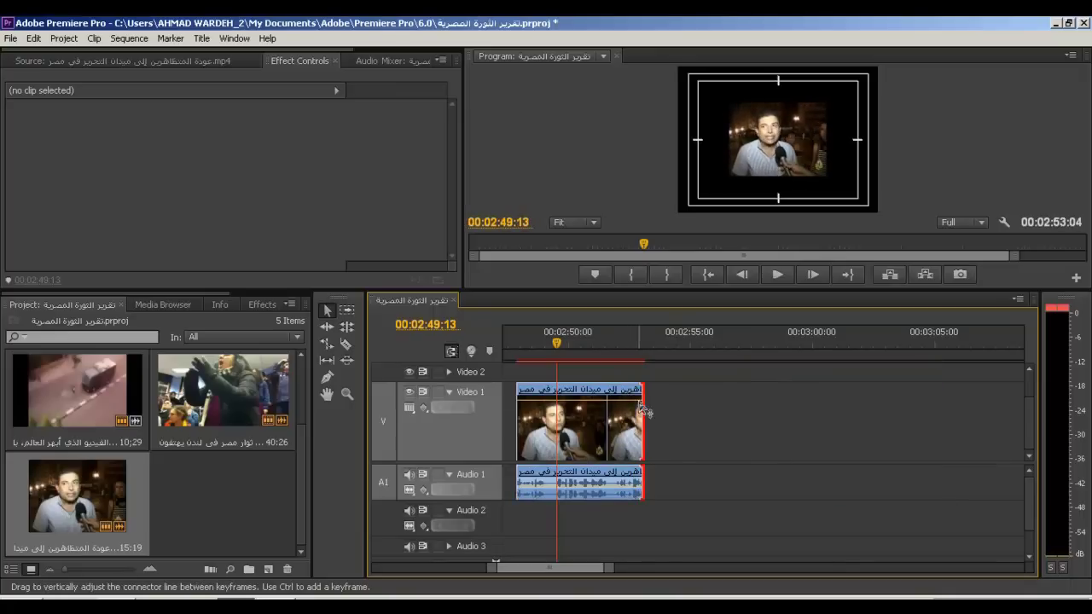
{"action": "left_click_drag", "start_coordinate": [529, 398], "coordinate": [562, 395]}
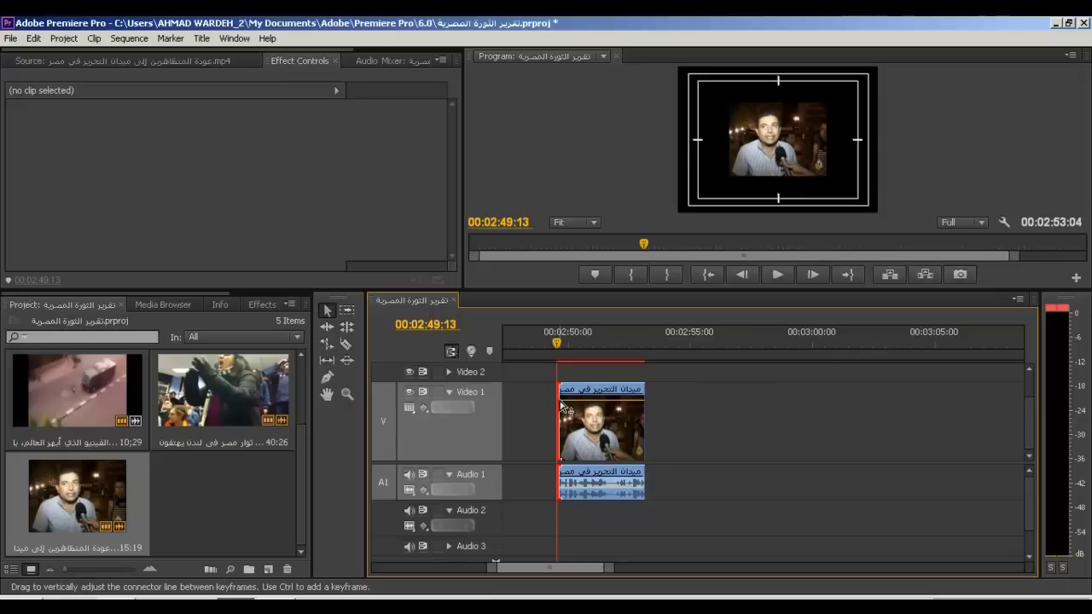
{"action": "key", "text": "space"}
{"action": "key", "text": "space"}
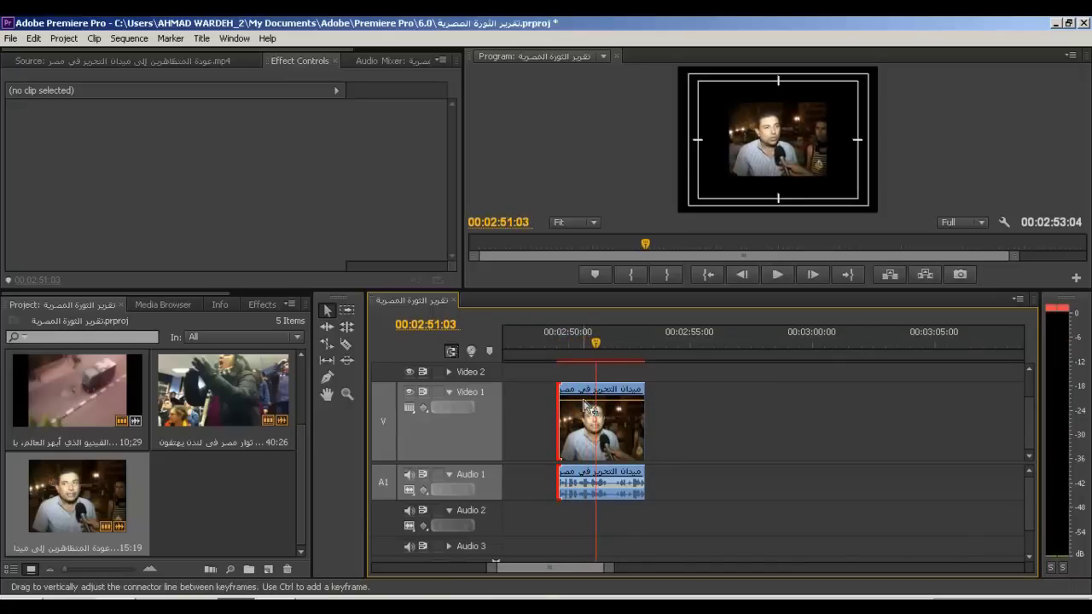
{"action": "key", "text": "minus"}
{"action": "key", "text": "minus"}
{"action": "key", "text": "minus"}
{"action": "key", "text": "minus"}
{"action": "key", "text": "minus"}
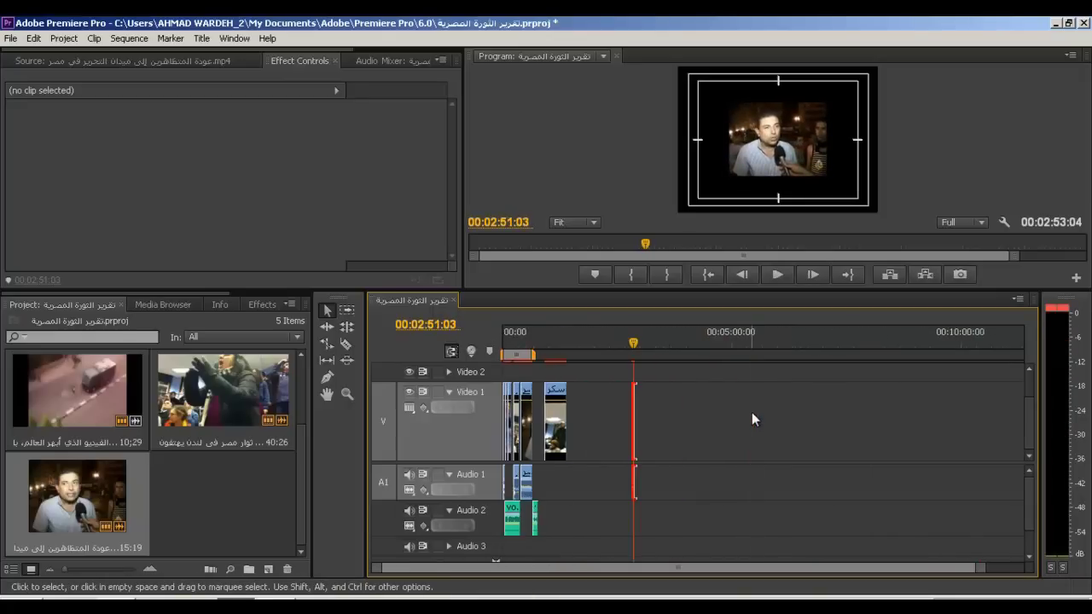
{"action": "key", "text": "minus"}
{"action": "key", "text": "equal"}
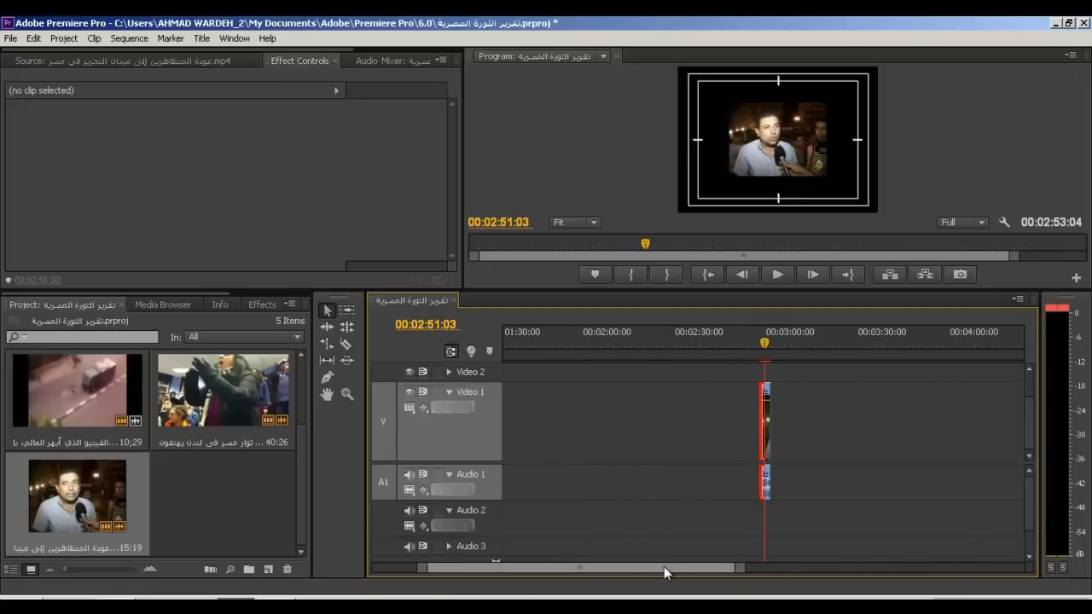
Select the interview excerpt at the sequence end and move the playhead to 00:00:43:09.
{"action": "left_click_drag", "start_coordinate": [664, 567], "coordinate": [618, 566]}
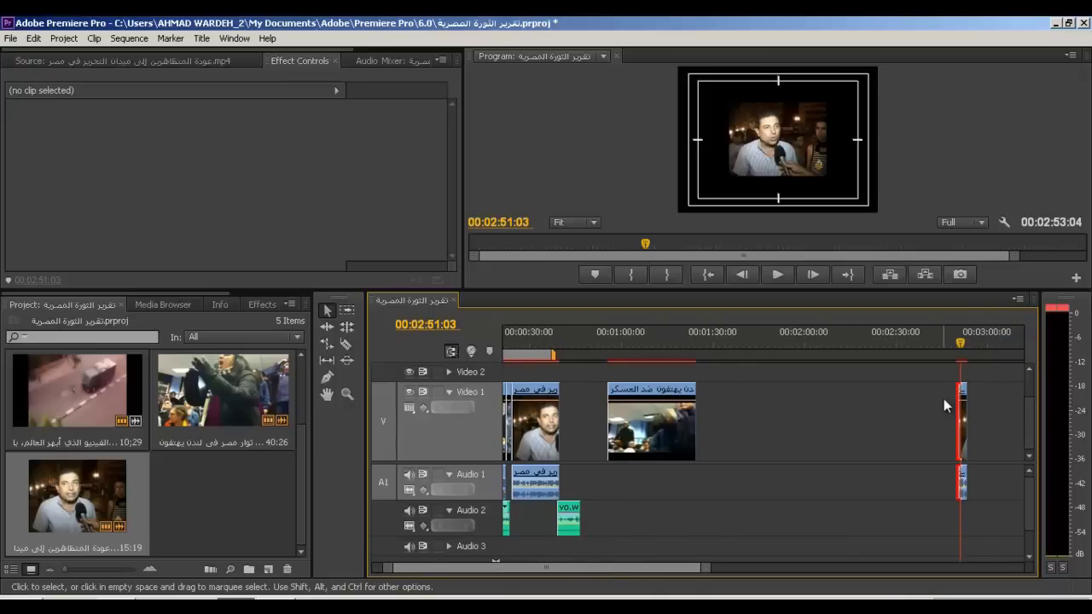
{"action": "left_click", "coordinate": [963, 408]}
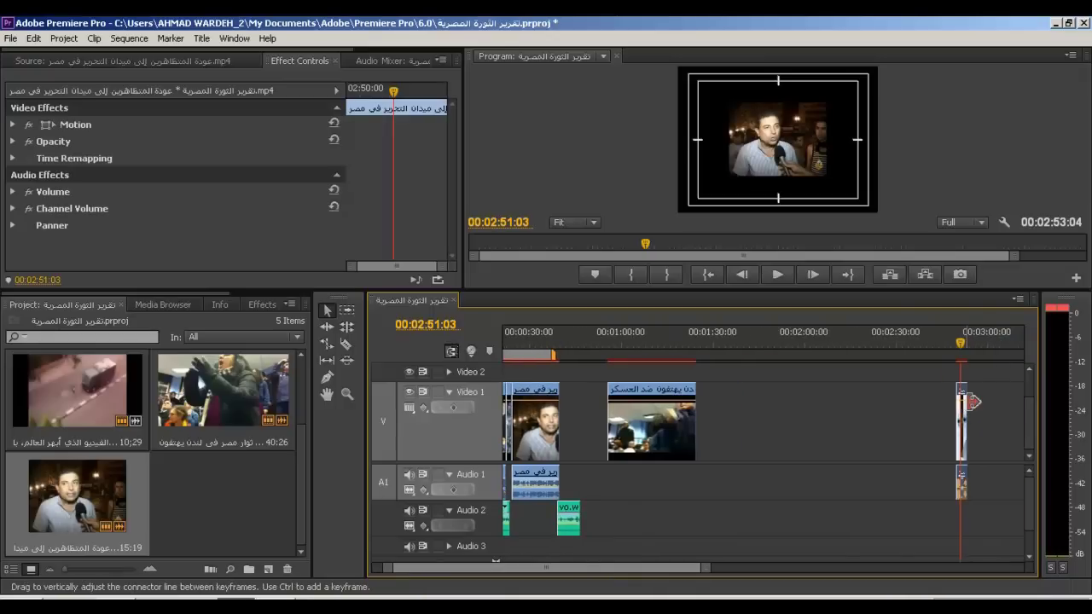
{"action": "left_click_drag", "start_coordinate": [570, 336], "coordinate": [559, 338]}
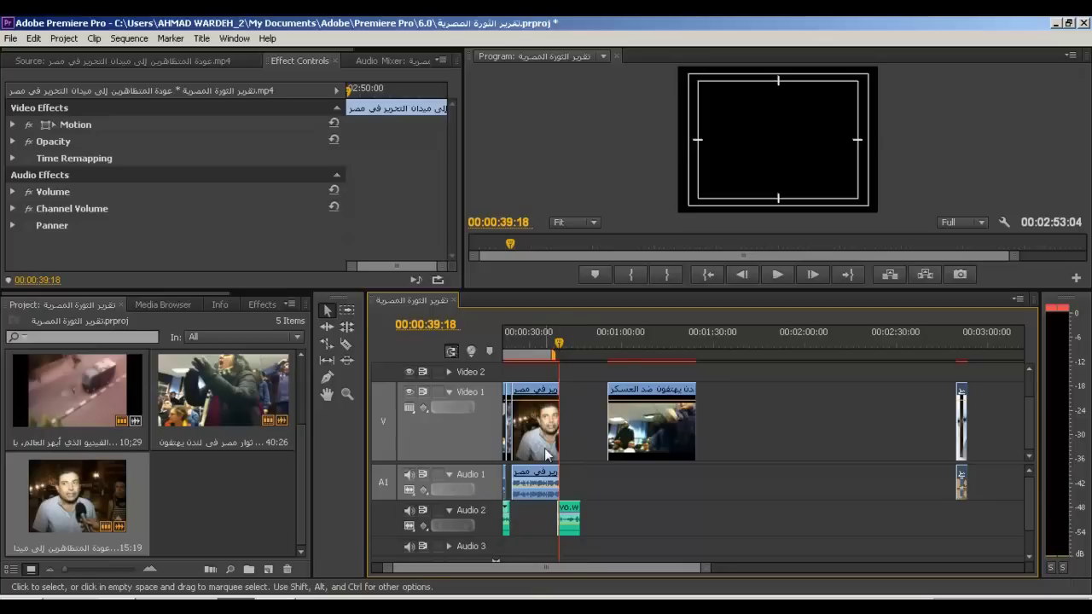
{"action": "mouse_move", "coordinate": [568, 479]}
{"action": "left_mouse_down"}
{"action": "mouse_move", "coordinate": [579, 480]}
{"action": "mouse_move", "coordinate": [567, 492]}
{"action": "left_mouse_up"}
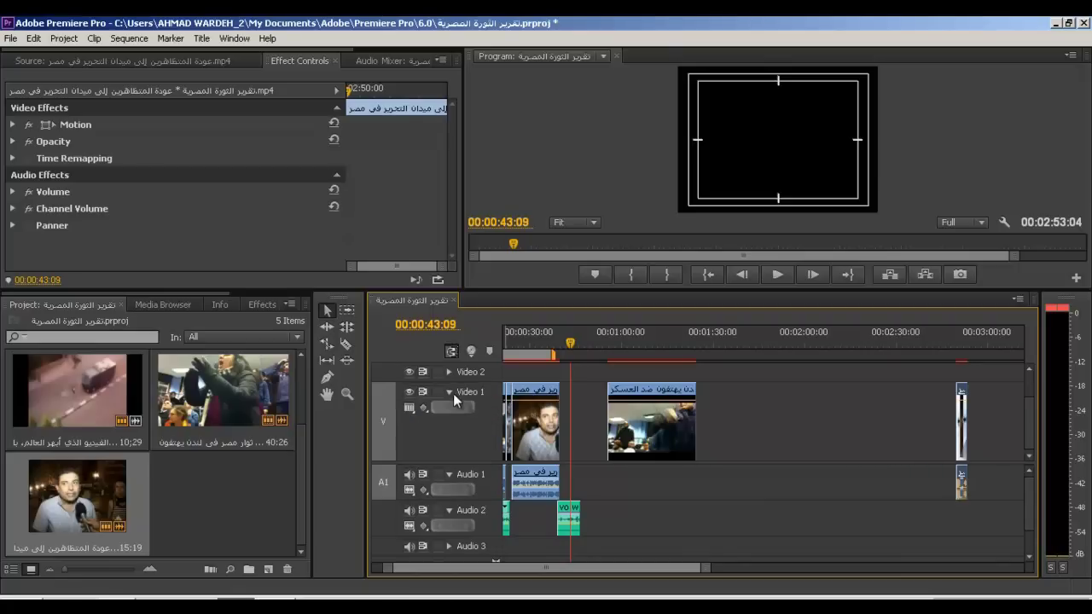
Collapse Video 1 and Audio 1 and target Video 2 and Audio 2 as destination tracks.
{"action": "left_click", "coordinate": [449, 390]}
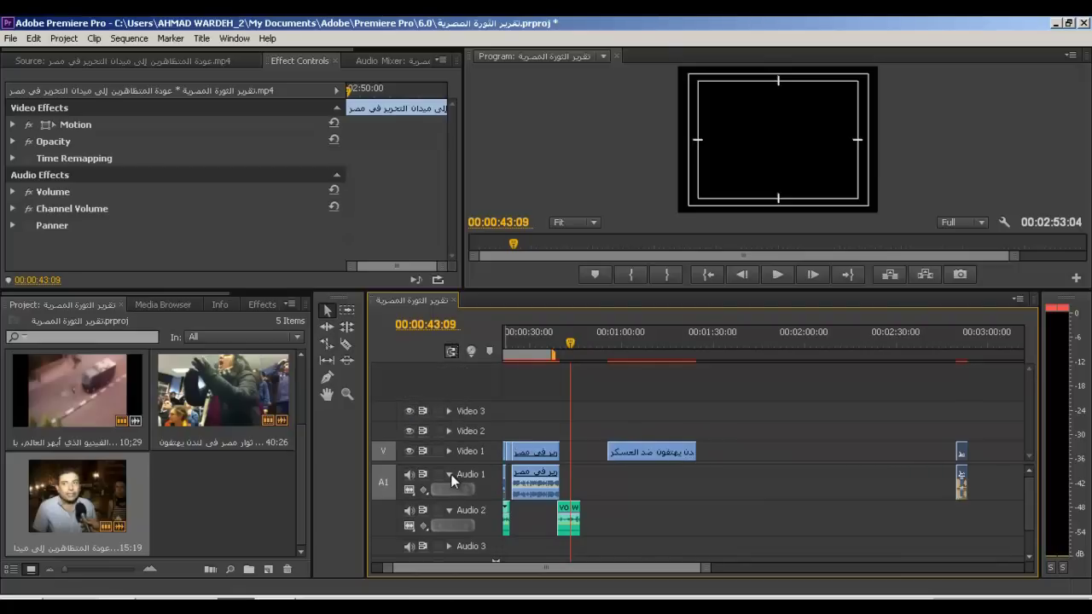
{"action": "left_click", "coordinate": [449, 475]}
{"action": "left_click", "coordinate": [465, 435]}
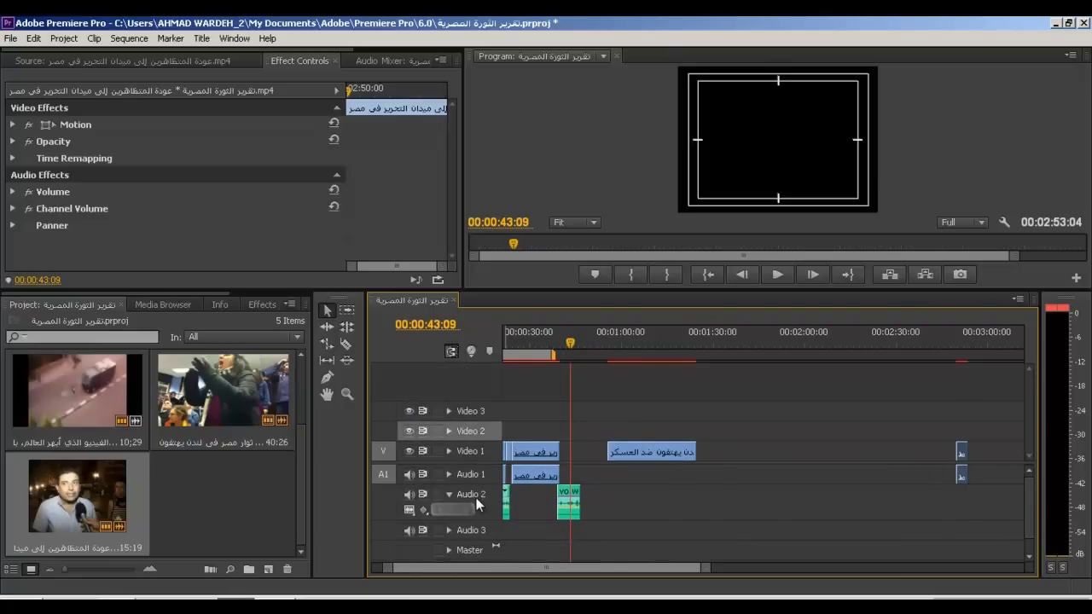
{"action": "left_click", "coordinate": [478, 505]}
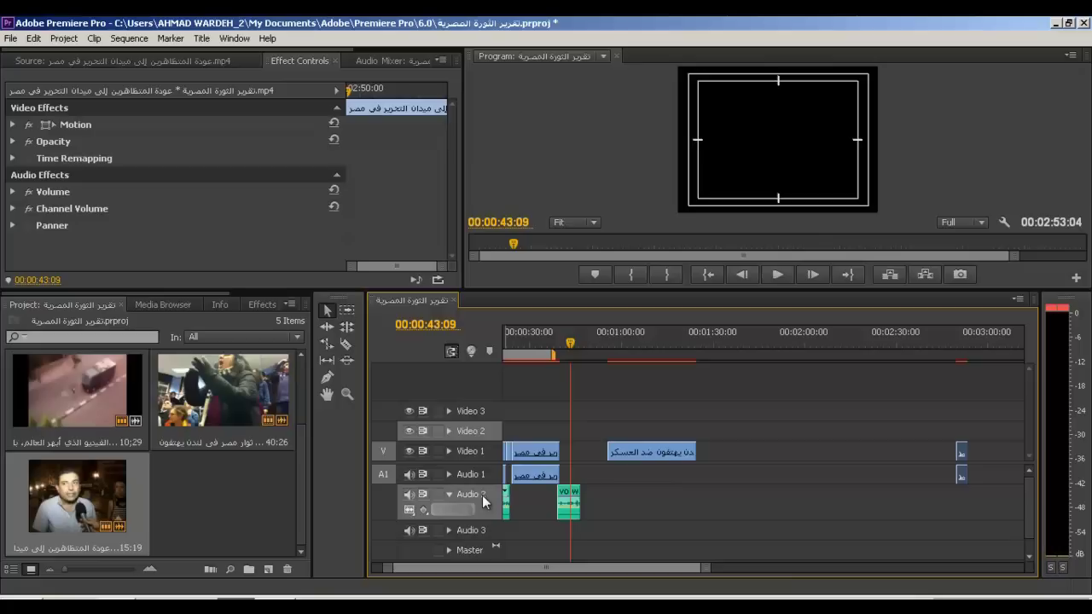
Paste the interview excerpt at the playhead on Video 2/Audio 2, then deselect all clips.
{"action": "key", "text": "ctrl+v"}
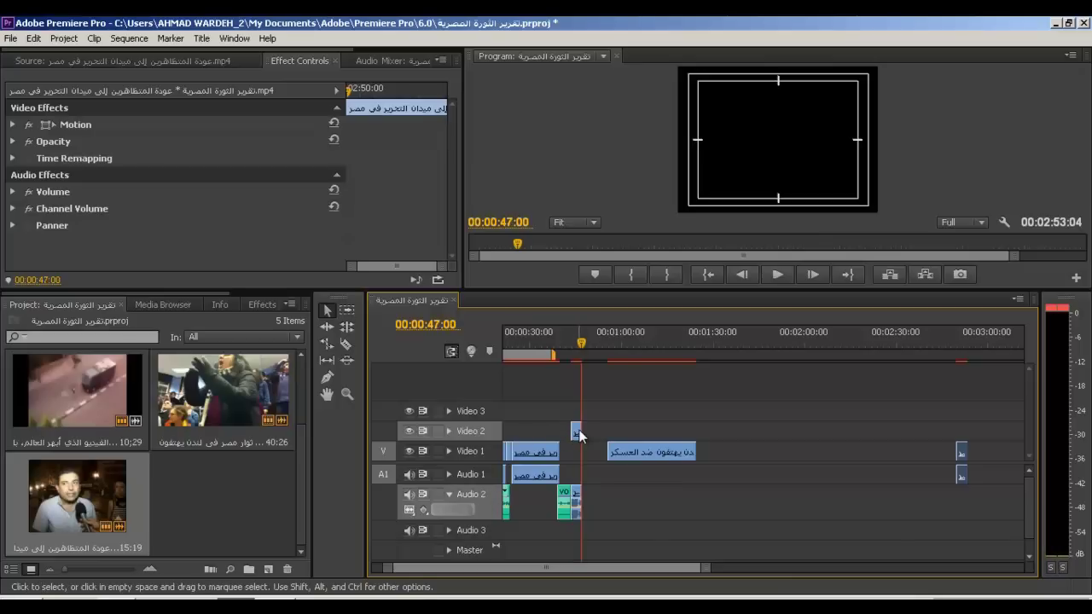
{"action": "key", "text": "equal"}
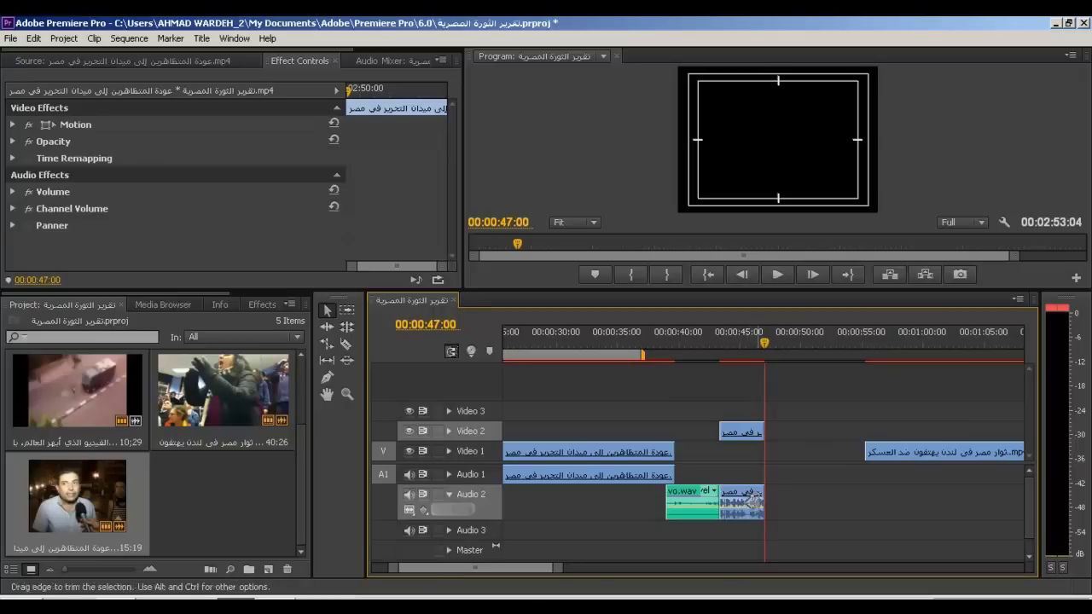
{"action": "left_click", "coordinate": [744, 433]}
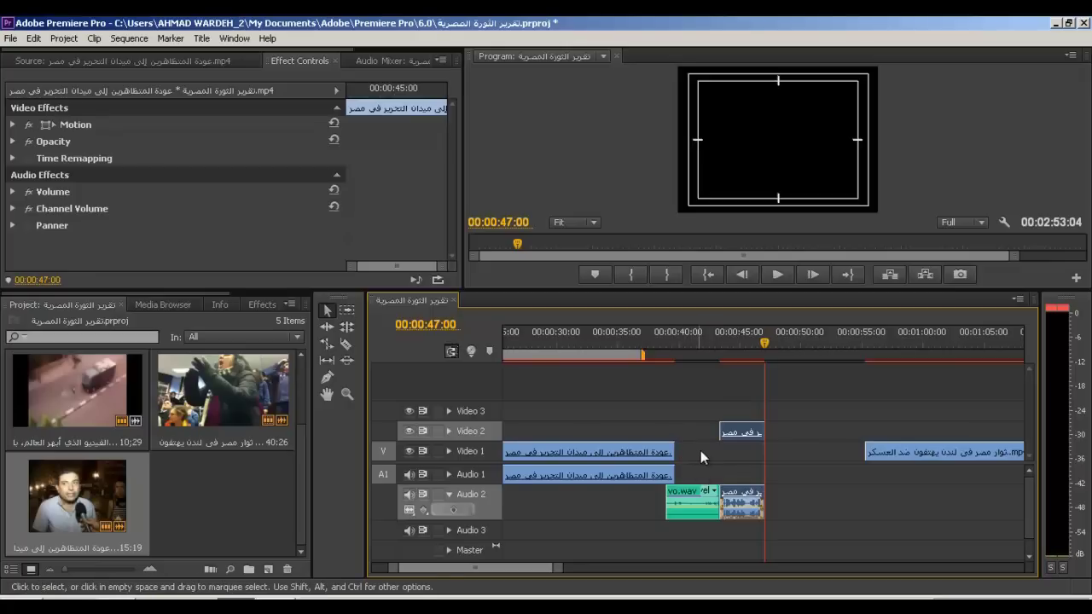
{"action": "left_click", "coordinate": [706, 452]}
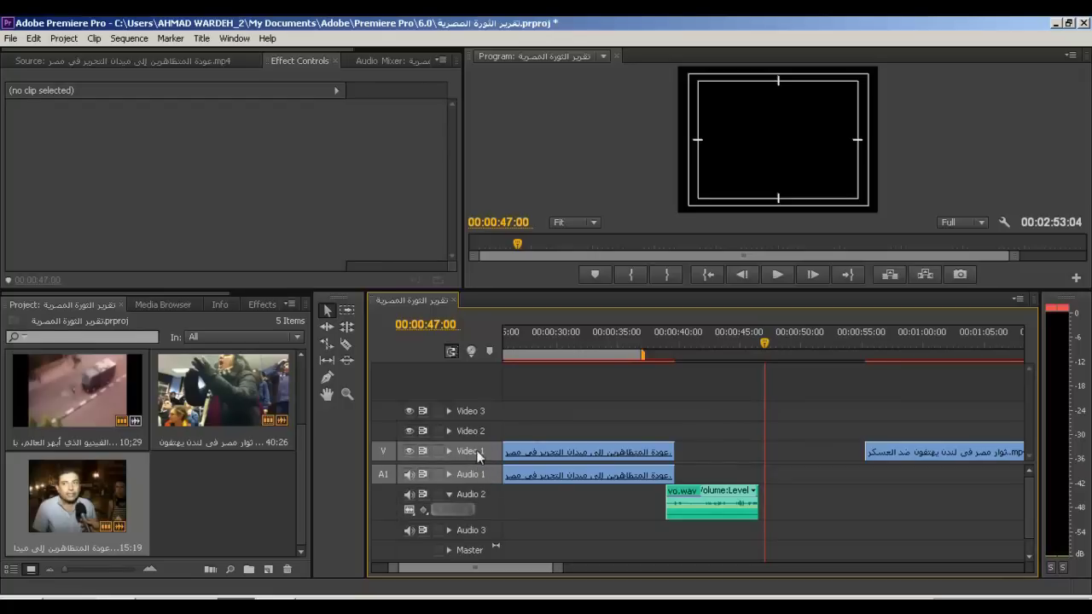
Rename the Audio 2 track to 'vo' and collapse it to a single row.
{"action": "right_click", "coordinate": [465, 492]}
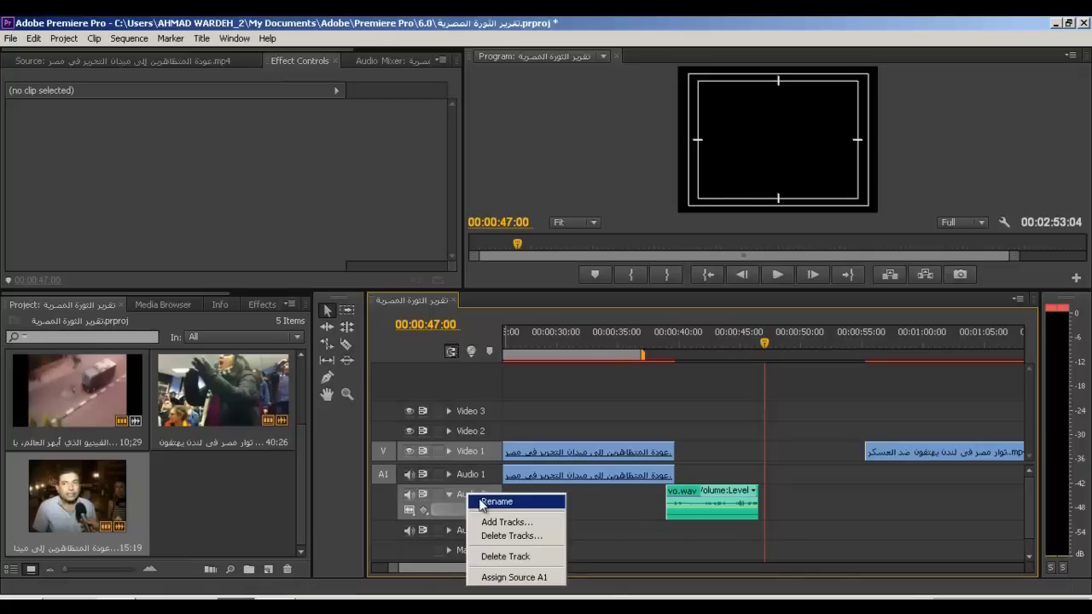
{"action": "left_click", "coordinate": [490, 506]}
{"action": "type", "text": "vo"}
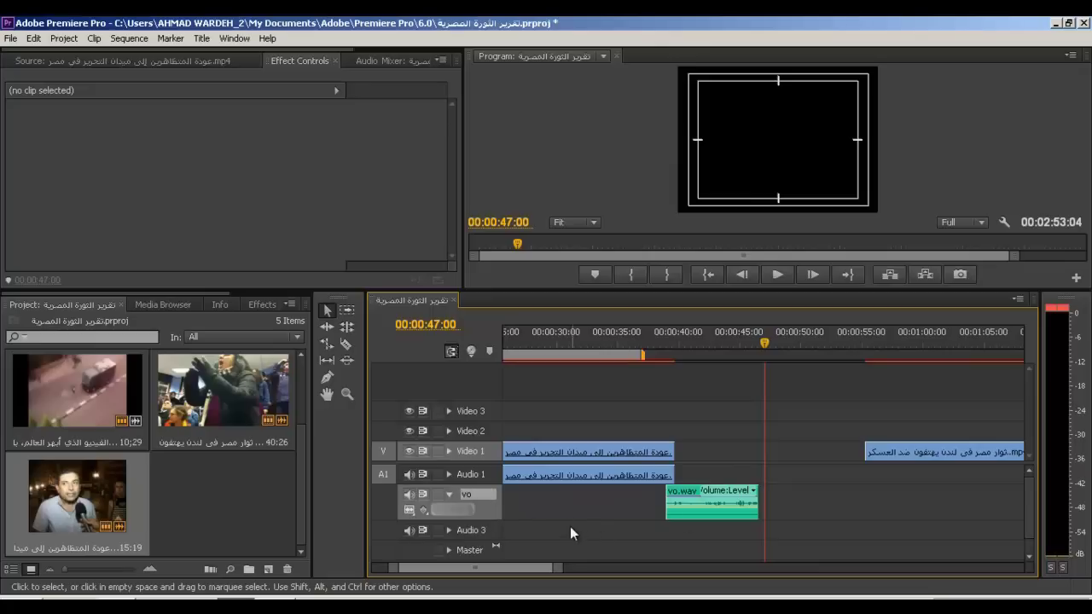
{"action": "left_click", "coordinate": [560, 499]}
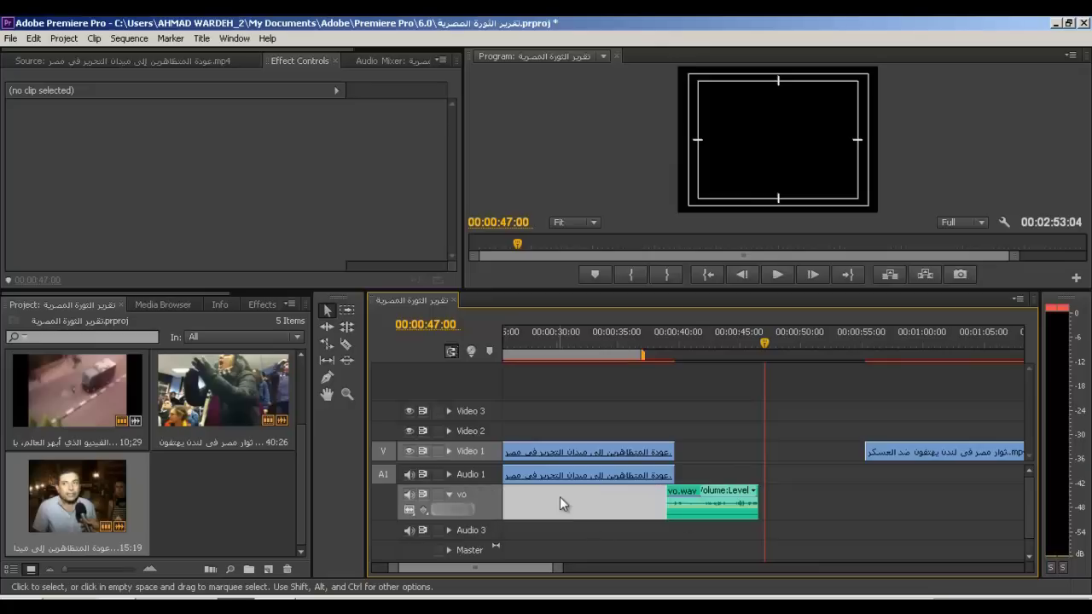
{"action": "left_click", "coordinate": [449, 494]}
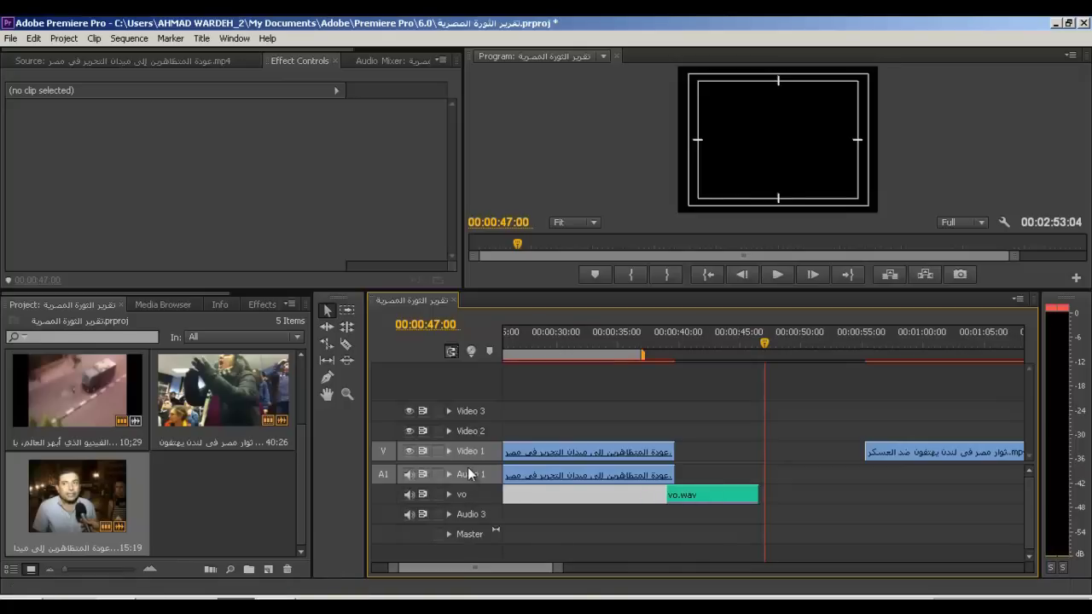
Play back the edit from about 38 seconds, then delete the vo.wav clip from the vo track.
{"action": "mouse_move", "coordinate": [185, 367]}
{"action": "left_mouse_down"}
{"action": "mouse_move", "coordinate": [535, 431]}
{"action": "mouse_move", "coordinate": [696, 431]}
{"action": "mouse_move", "coordinate": [698, 442]}
{"action": "mouse_move", "coordinate": [763, 432]}
{"action": "mouse_move", "coordinate": [94, 495]}
{"action": "left_mouse_up"}
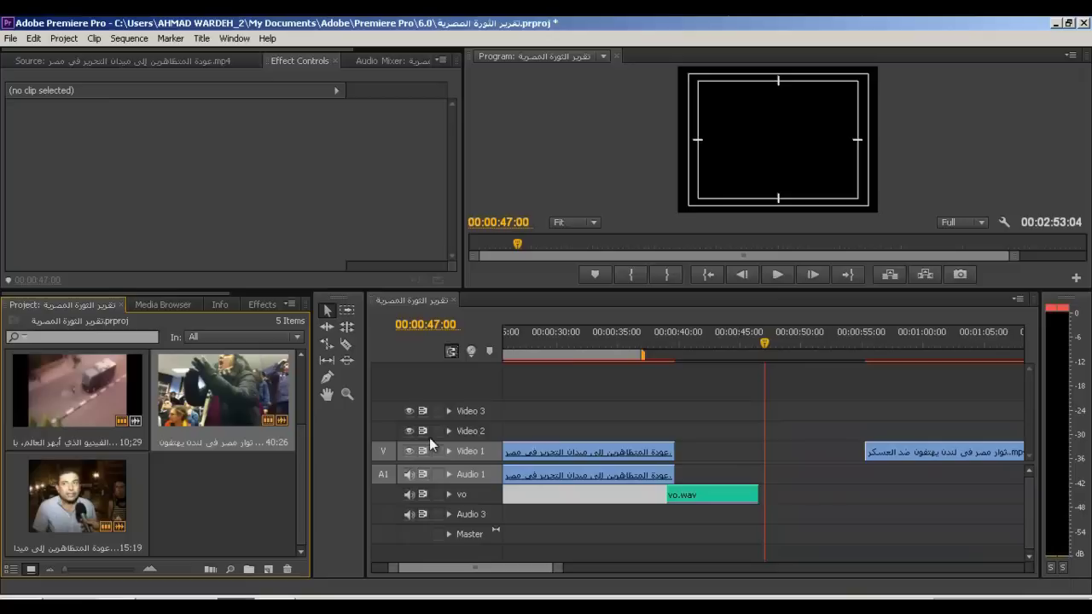
{"action": "left_click_drag", "start_coordinate": [740, 340], "coordinate": [657, 336]}
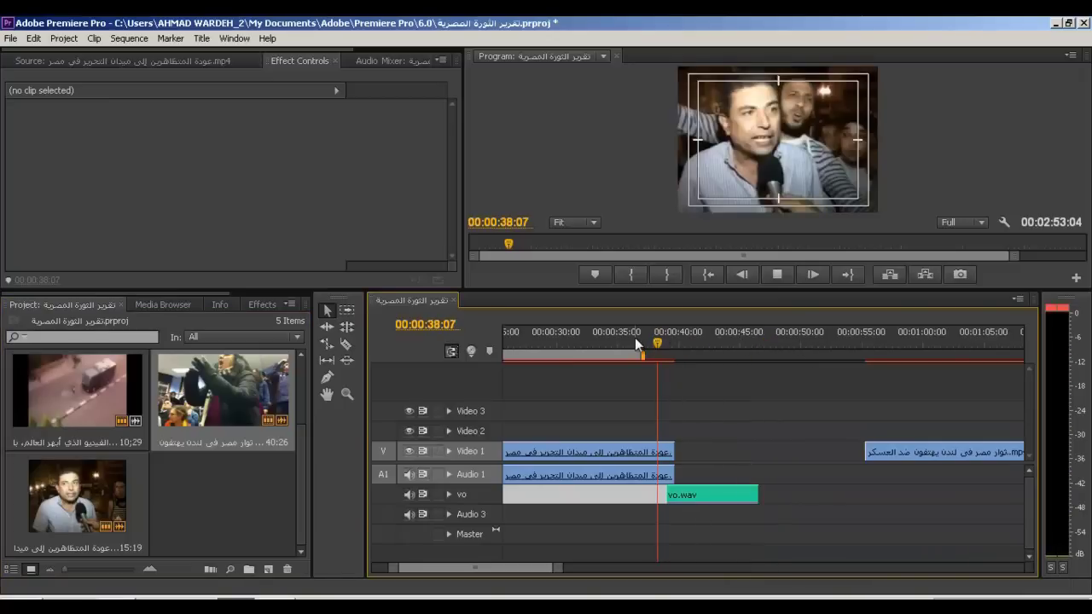
{"action": "key", "text": "space"}
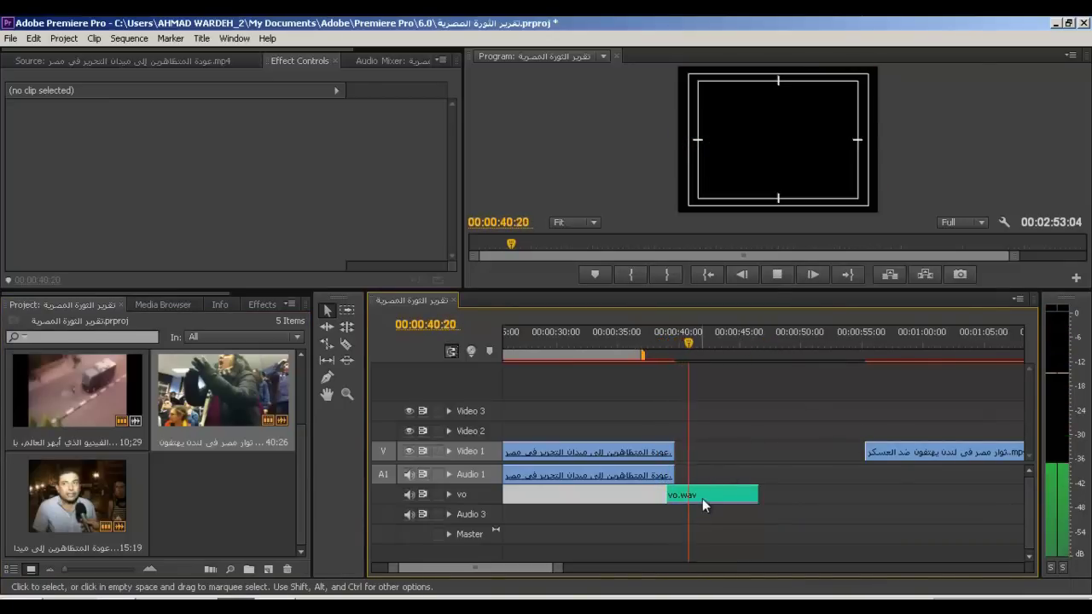
{"action": "key", "text": "space"}
{"action": "key", "text": "space"}
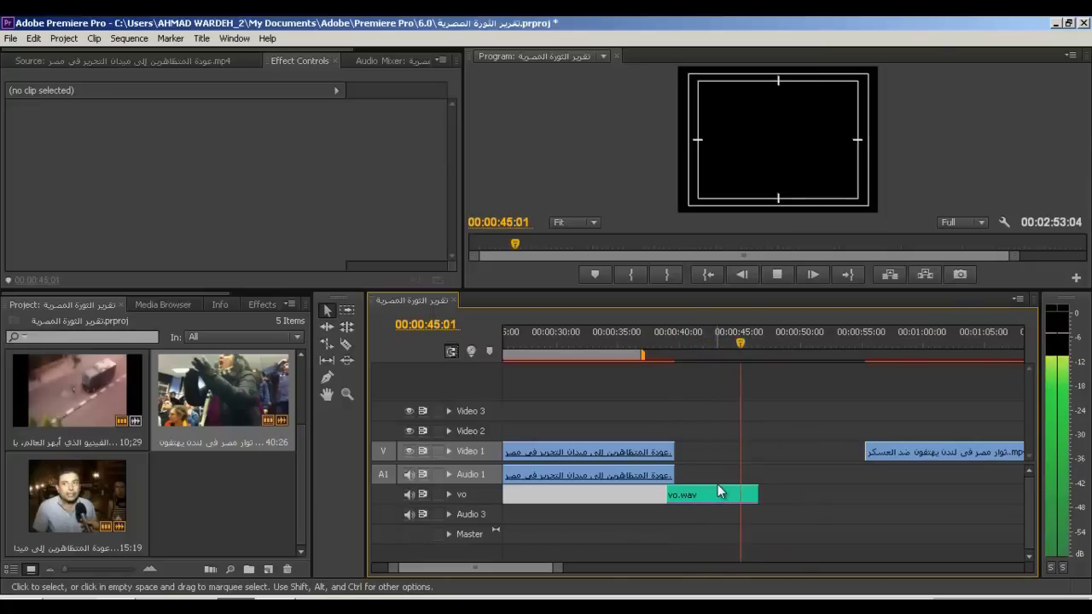
{"action": "key", "text": "space"}
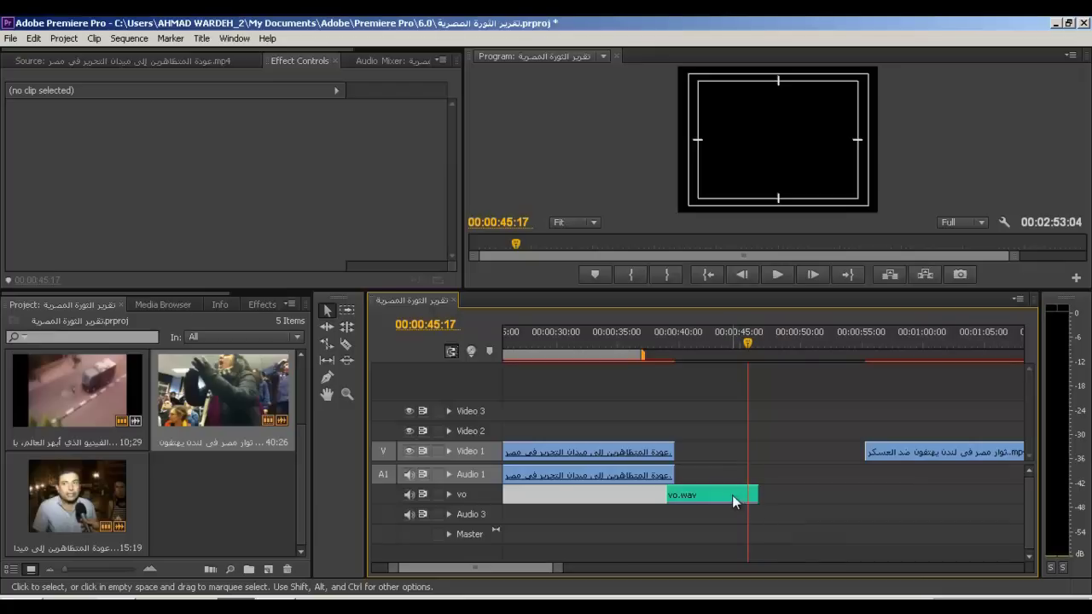
{"action": "left_click", "coordinate": [731, 495]}
{"action": "key", "text": "Delete"}
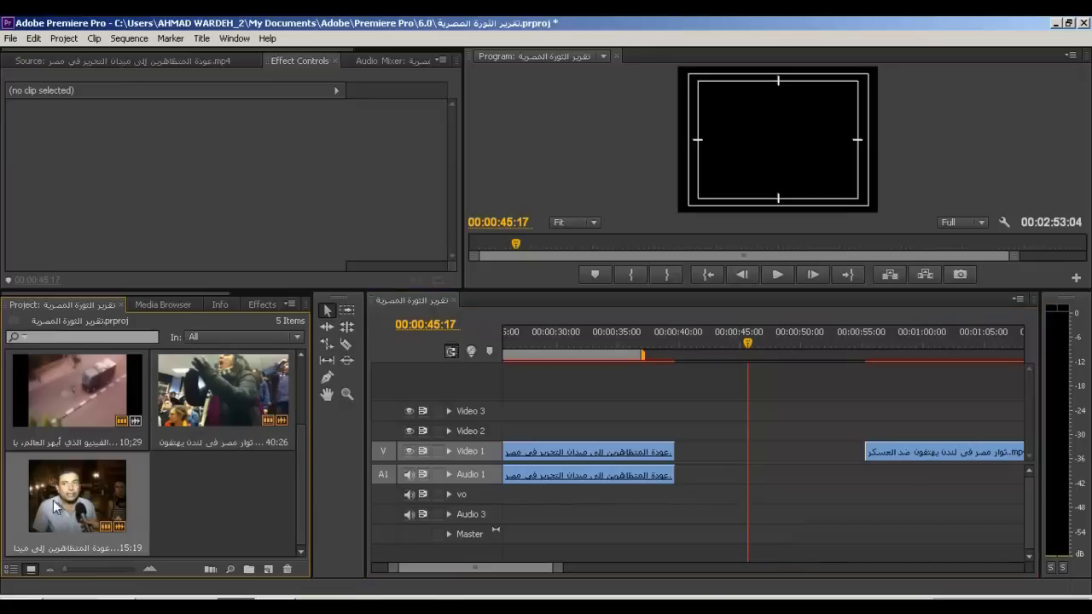
Load the third project clip into the Source monitor, scrub through it, and delete the last Video 1 clip.
{"action": "left_click", "coordinate": [59, 509]}
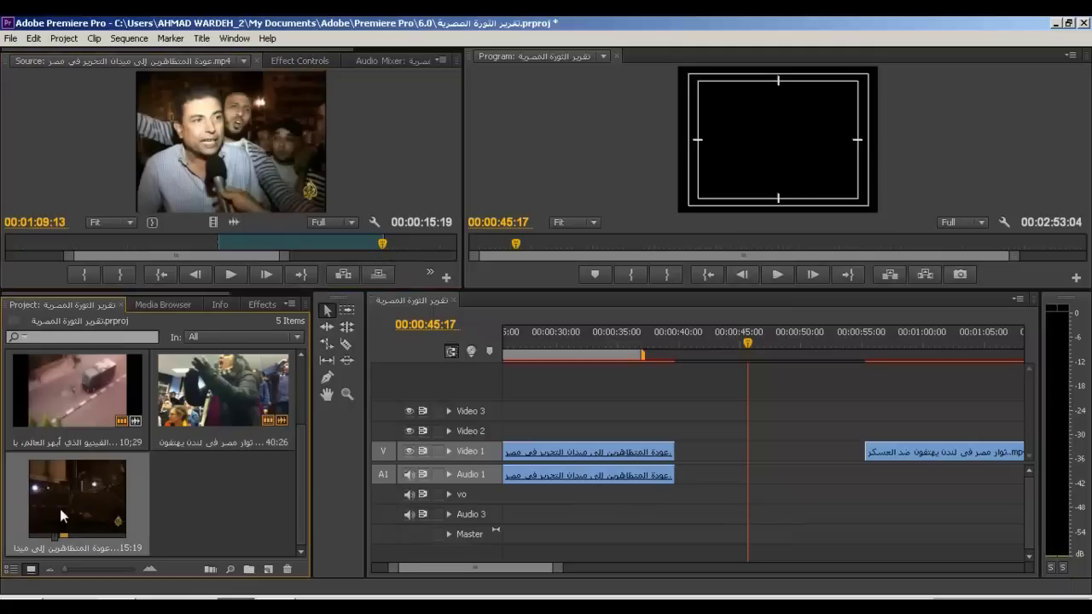
{"action": "left_click", "coordinate": [261, 112]}
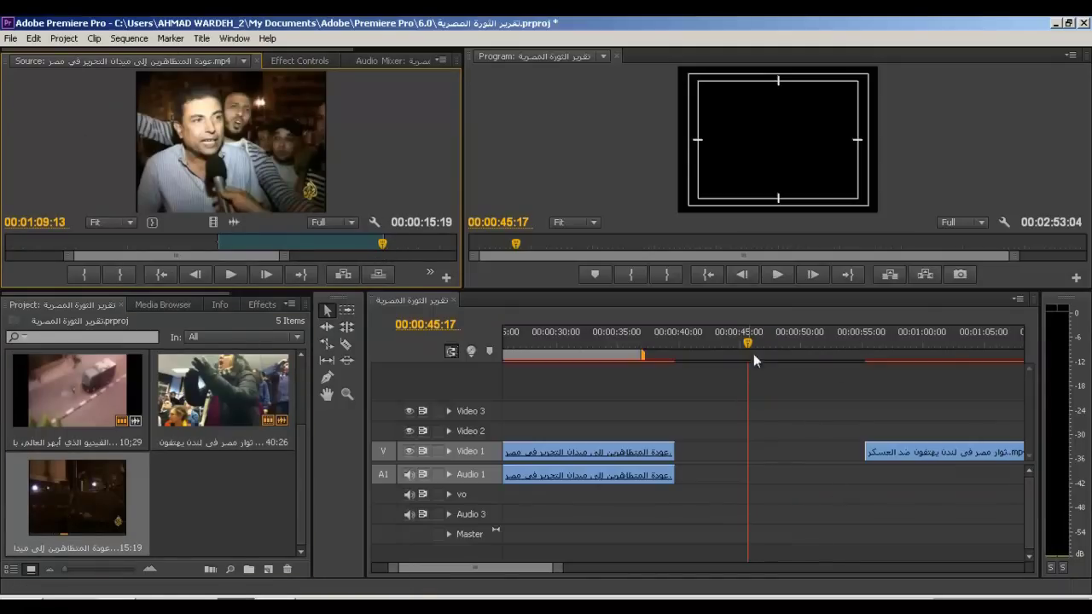
{"action": "left_click_drag", "start_coordinate": [360, 243], "coordinate": [477, 255]}
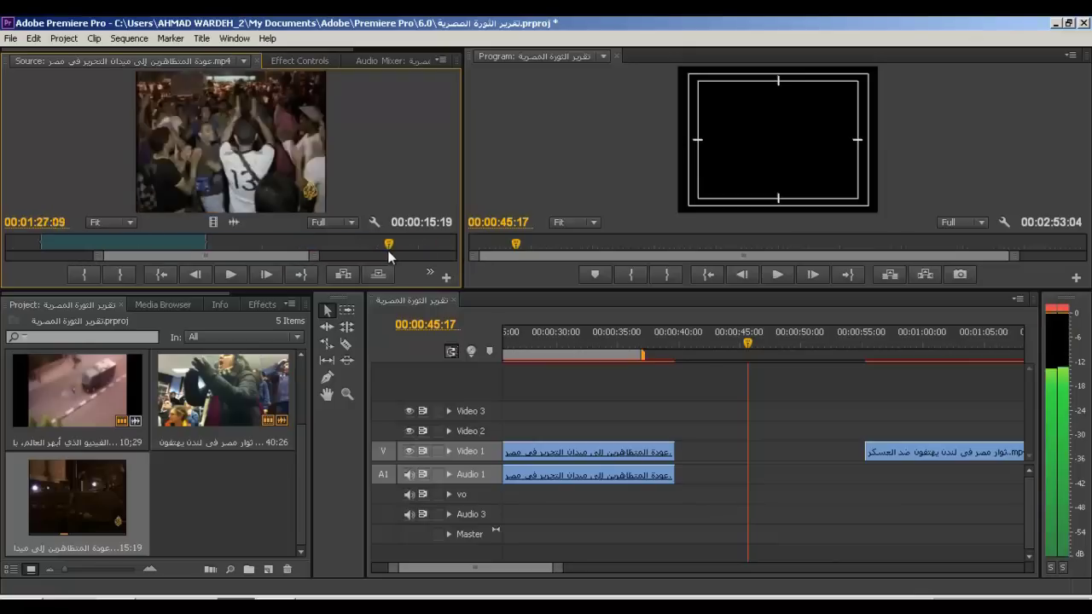
{"action": "left_click_drag", "start_coordinate": [321, 256], "coordinate": [134, 262]}
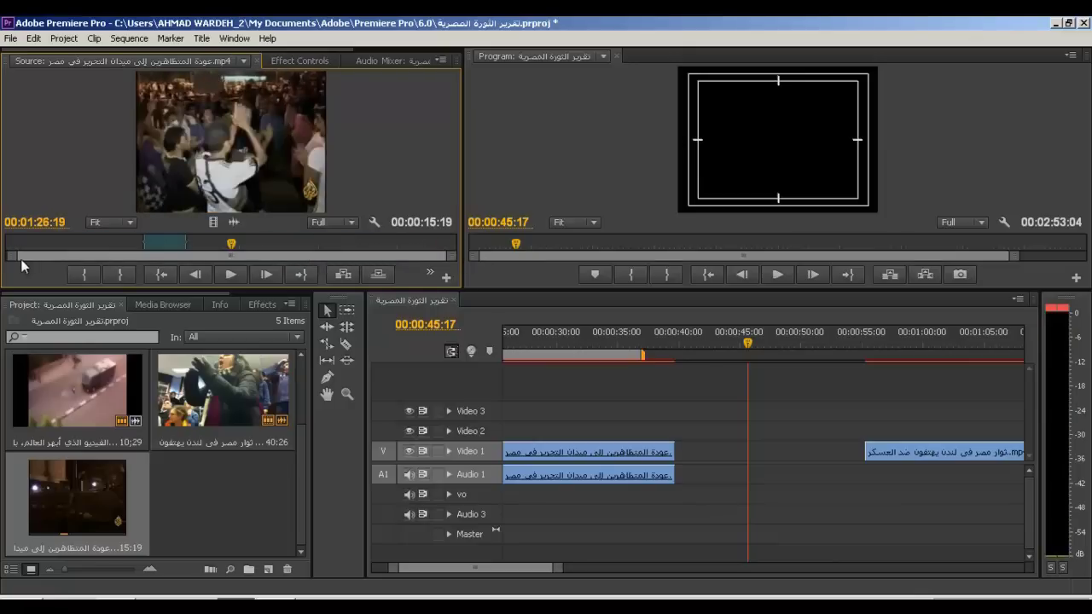
{"action": "left_click_drag", "start_coordinate": [21, 261], "coordinate": [102, 263]}
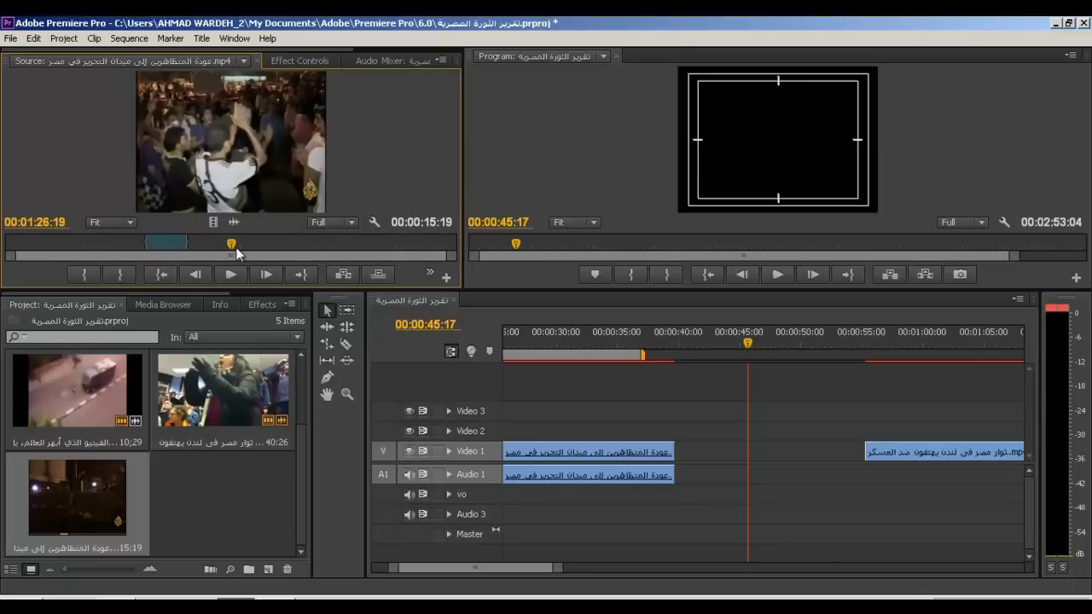
{"action": "left_click_drag", "start_coordinate": [236, 245], "coordinate": [272, 238]}
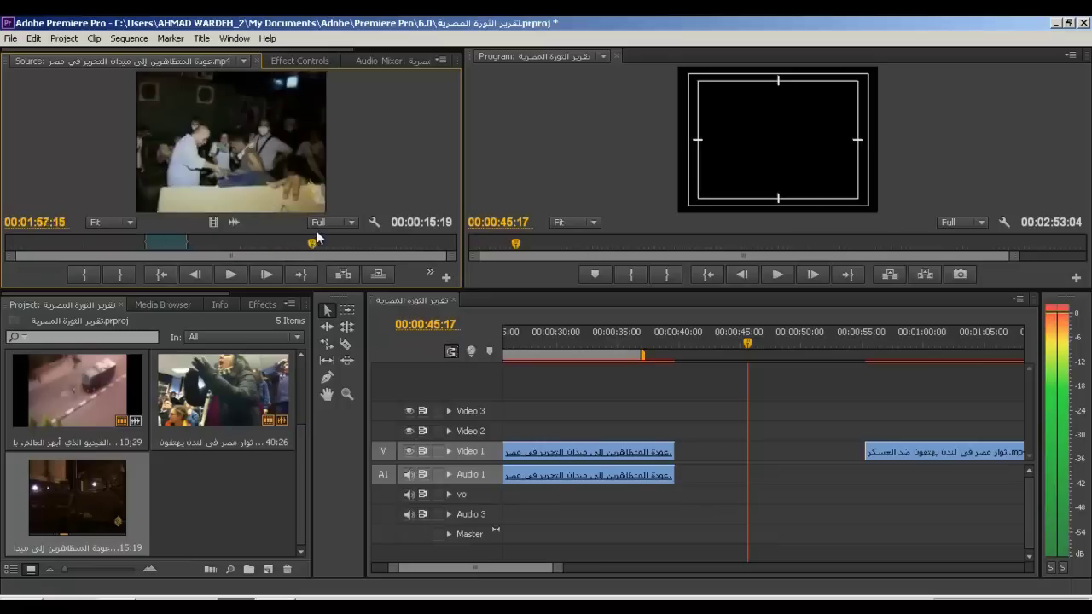
{"action": "left_click_drag", "start_coordinate": [305, 242], "coordinate": [347, 244]}
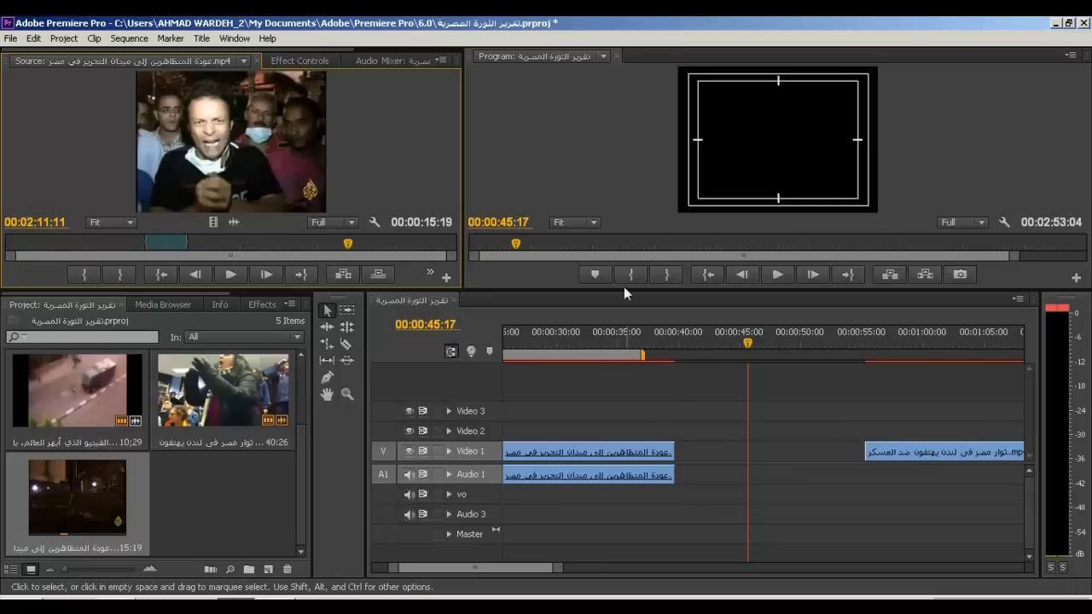
{"action": "left_click", "coordinate": [939, 451]}
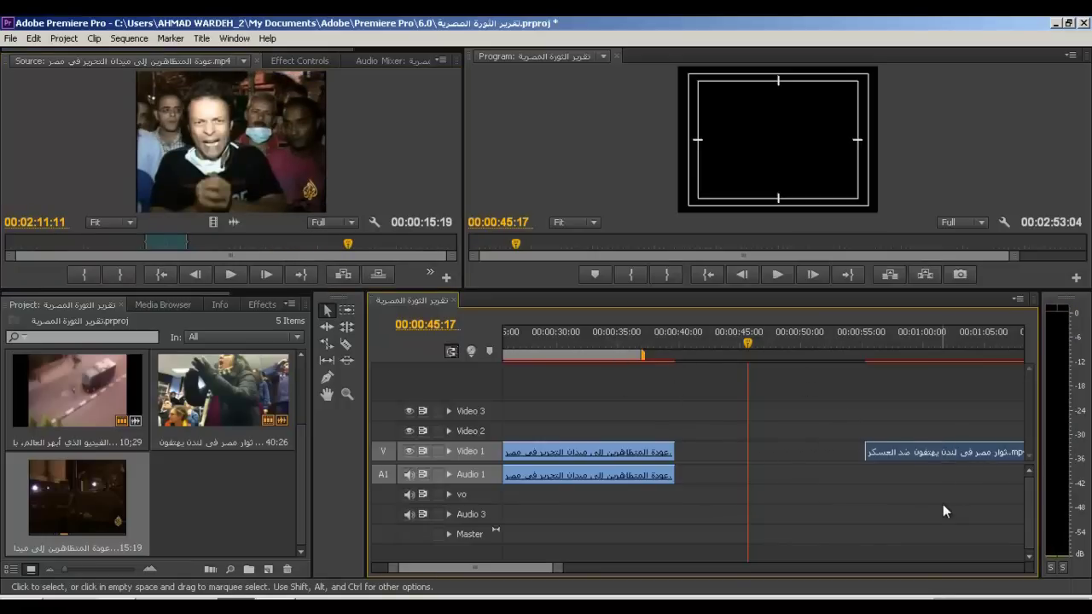
{"action": "key", "text": "Delete"}
Set the source In point at 02:32:23 on the reporter's piece, marking a 00:00:20:07 range.
{"action": "mouse_move", "coordinate": [348, 244]}
{"action": "left_mouse_down"}
{"action": "mouse_move", "coordinate": [434, 258]}
{"action": "mouse_move", "coordinate": [406, 254]}
{"action": "left_mouse_up"}
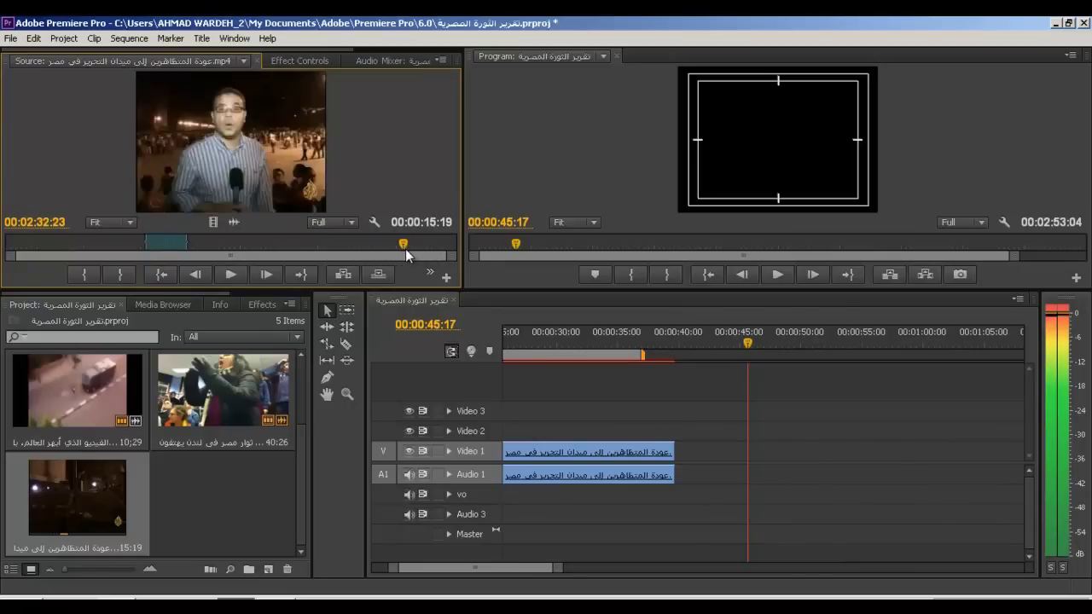
{"action": "key", "text": "space"}
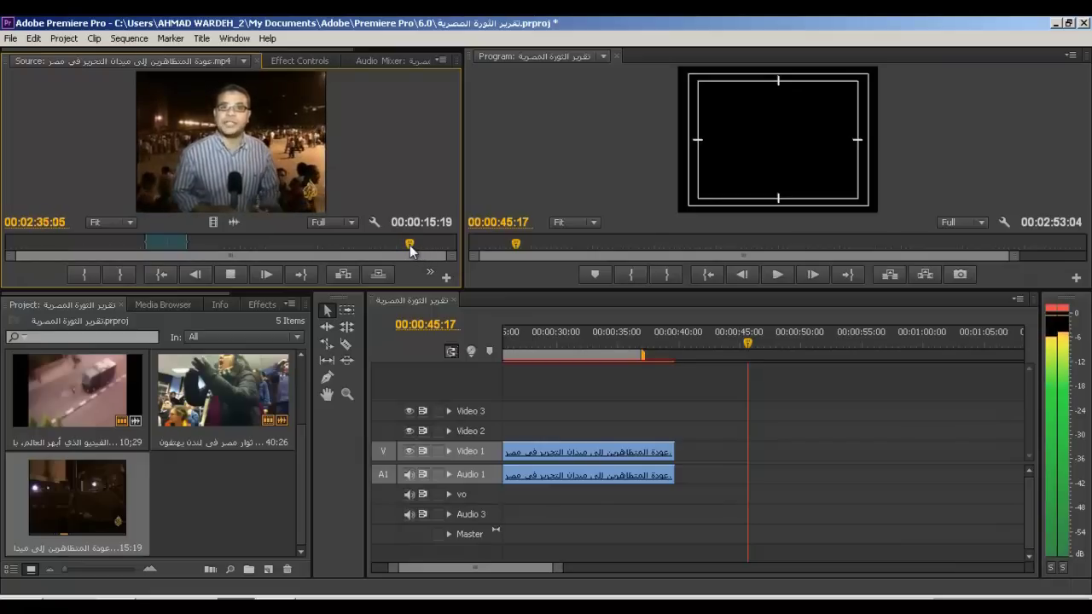
{"action": "left_click_drag", "start_coordinate": [404, 250], "coordinate": [407, 249]}
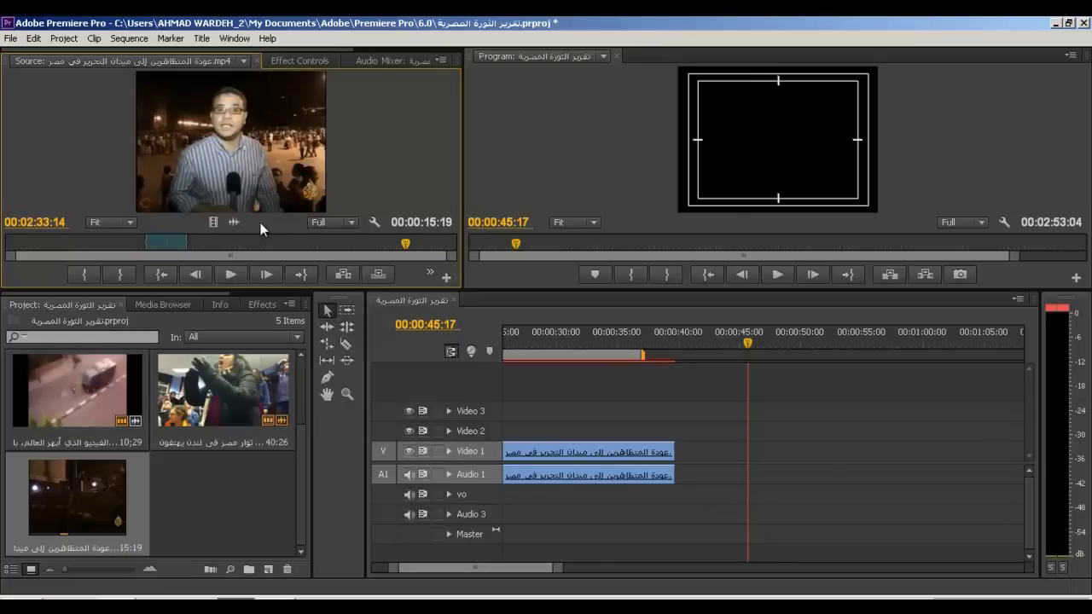
{"action": "key", "text": "j"}
{"action": "key", "text": "l"}
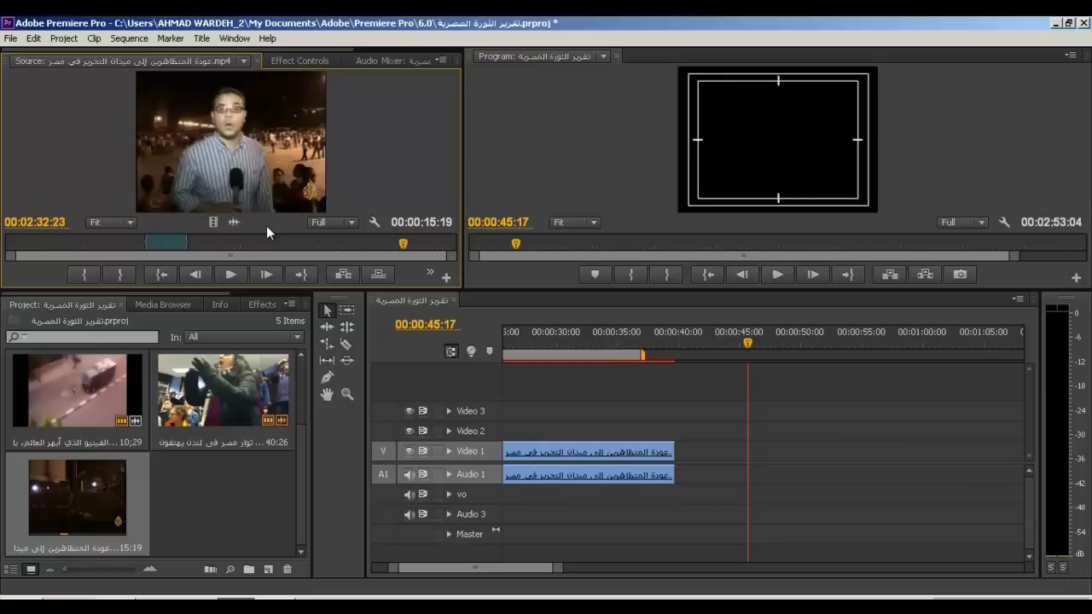
{"action": "left_click", "coordinate": [84, 274]}
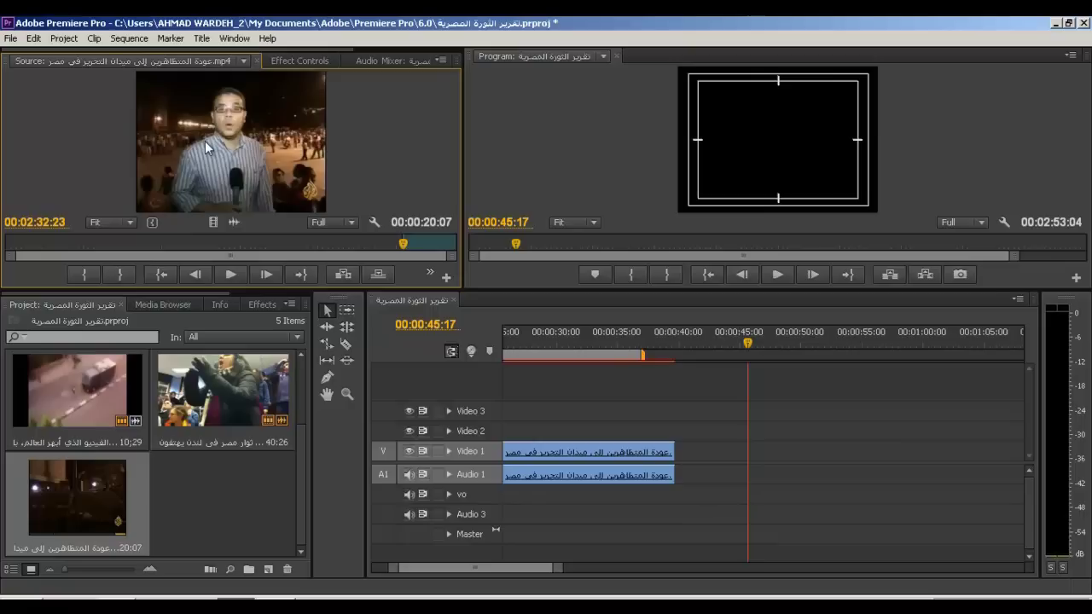
{"action": "left_click", "coordinate": [465, 243]}
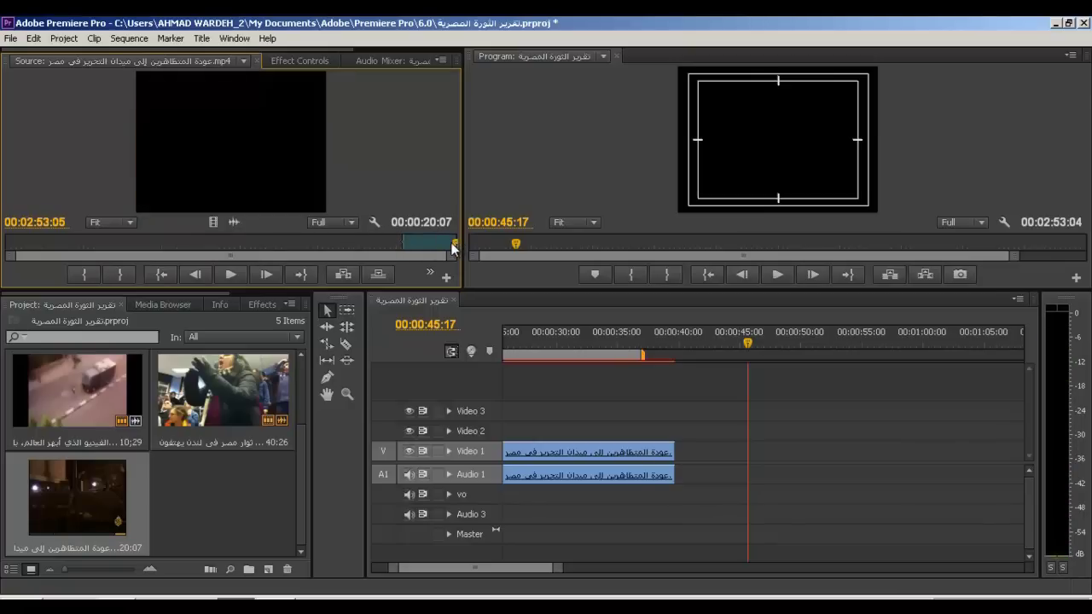
{"action": "left_click", "coordinate": [450, 243]}
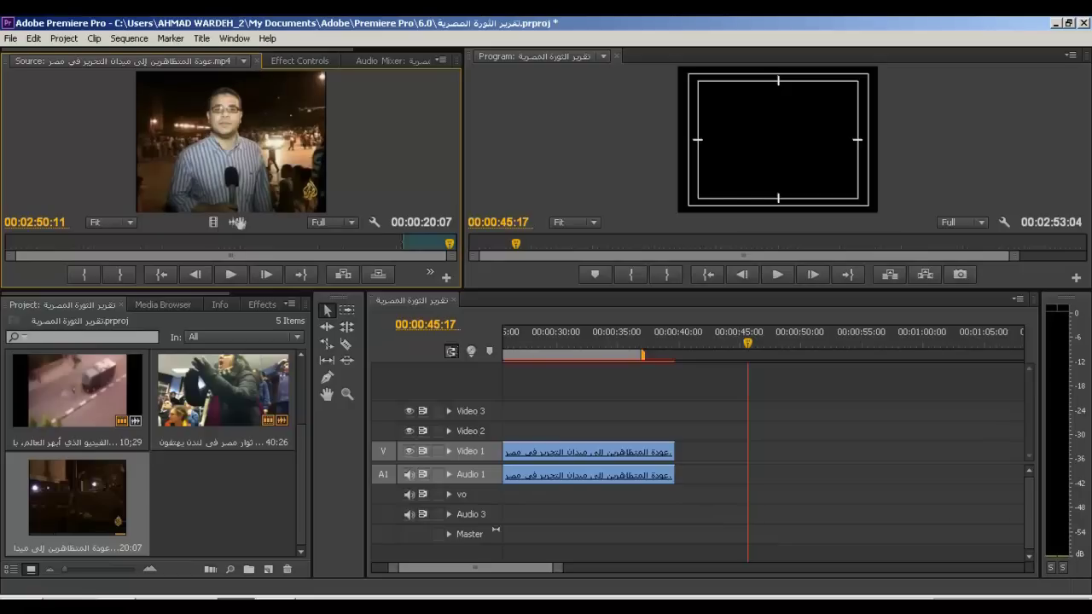
Overwrite the marked reporter footage onto the end of Video 1 and play from about 33 seconds.
{"action": "mouse_move", "coordinate": [384, 275]}
{"action": "left_mouse_down"}
{"action": "mouse_move", "coordinate": [682, 459]}
{"action": "mouse_move", "coordinate": [689, 476]}
{"action": "left_mouse_up"}
{"action": "key", "text": "minus"}
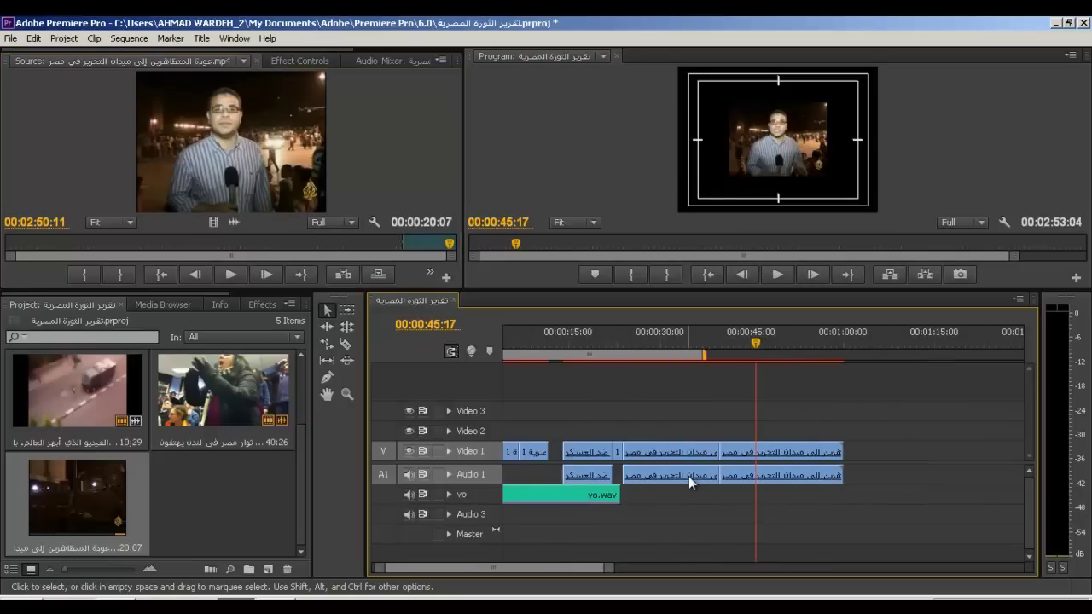
{"action": "key", "text": "minus"}
{"action": "key", "text": "equal"}
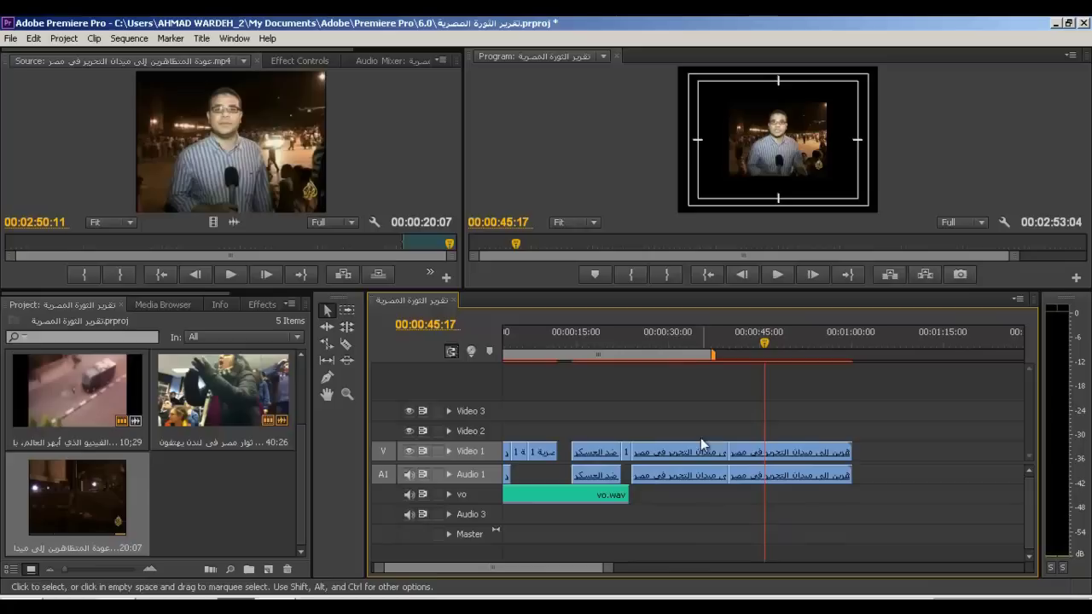
{"action": "left_click_drag", "start_coordinate": [677, 337], "coordinate": [869, 355]}
{"action": "key", "text": "space"}
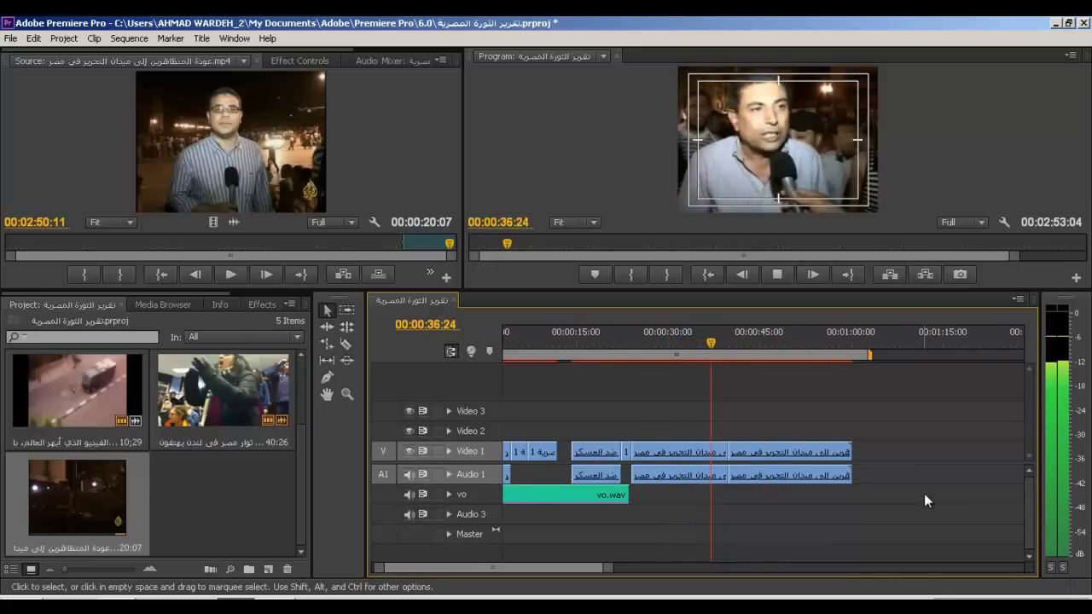
Show thumbnails on Video 1 and open the reporter clip's Effect Controls.
{"action": "left_click", "coordinate": [447, 451]}
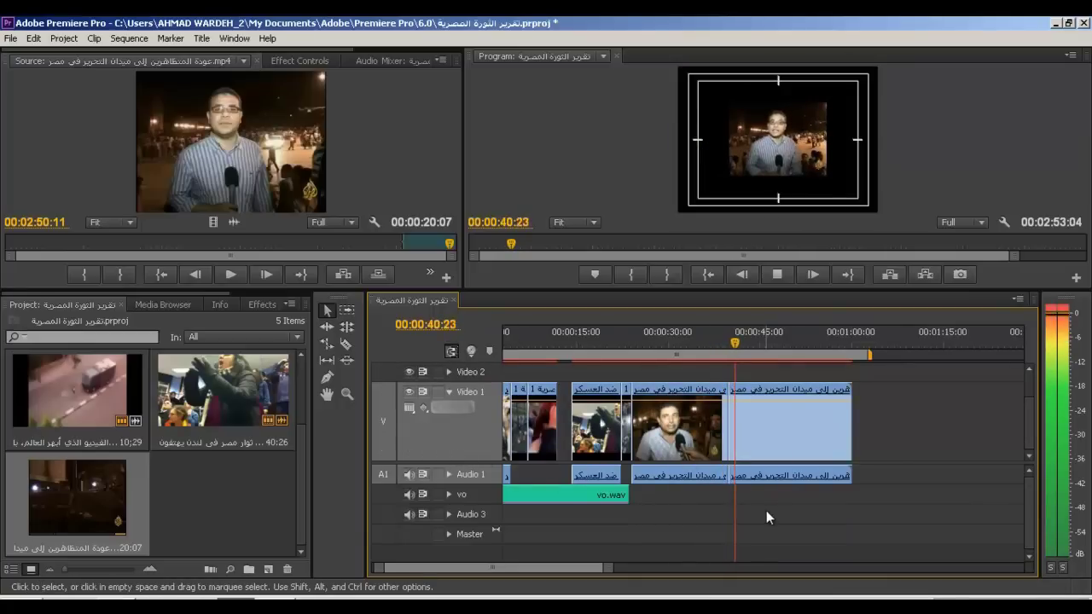
{"action": "key", "text": "space"}
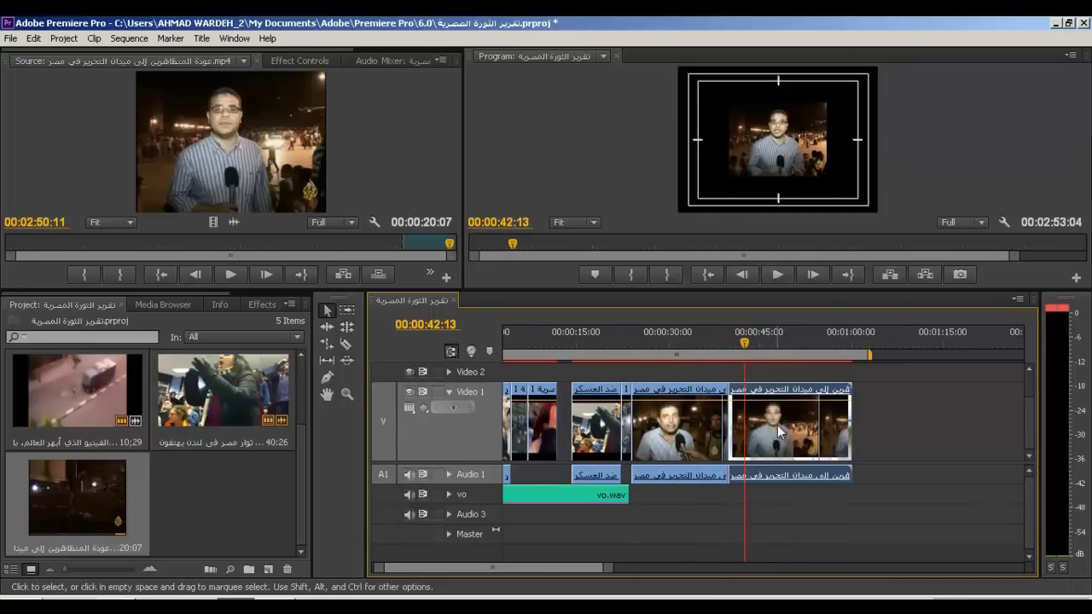
{"action": "left_click", "coordinate": [738, 256]}
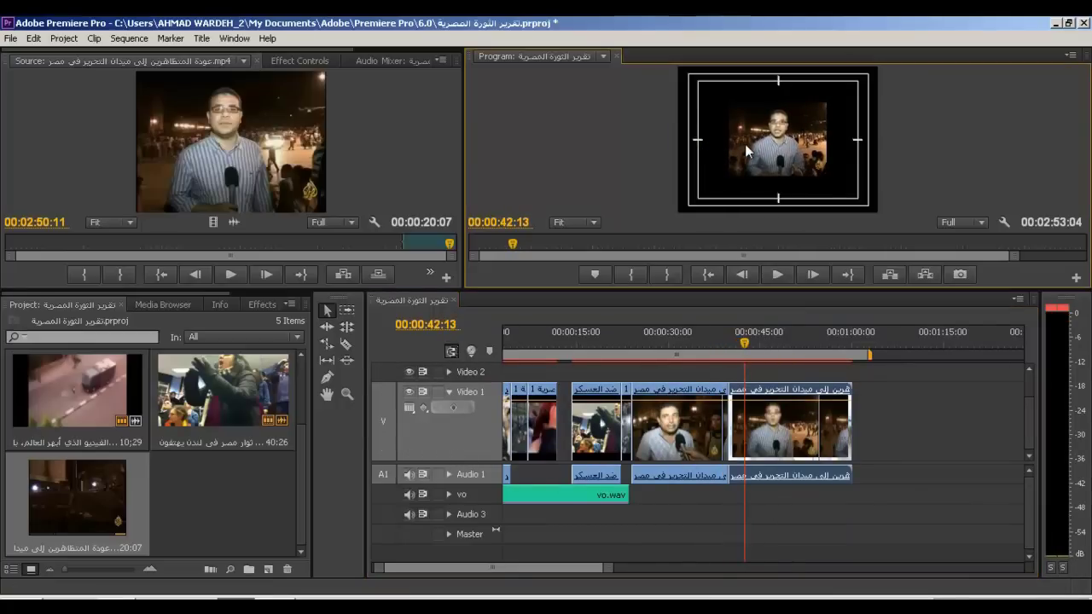
{"action": "left_click", "coordinate": [295, 61]}
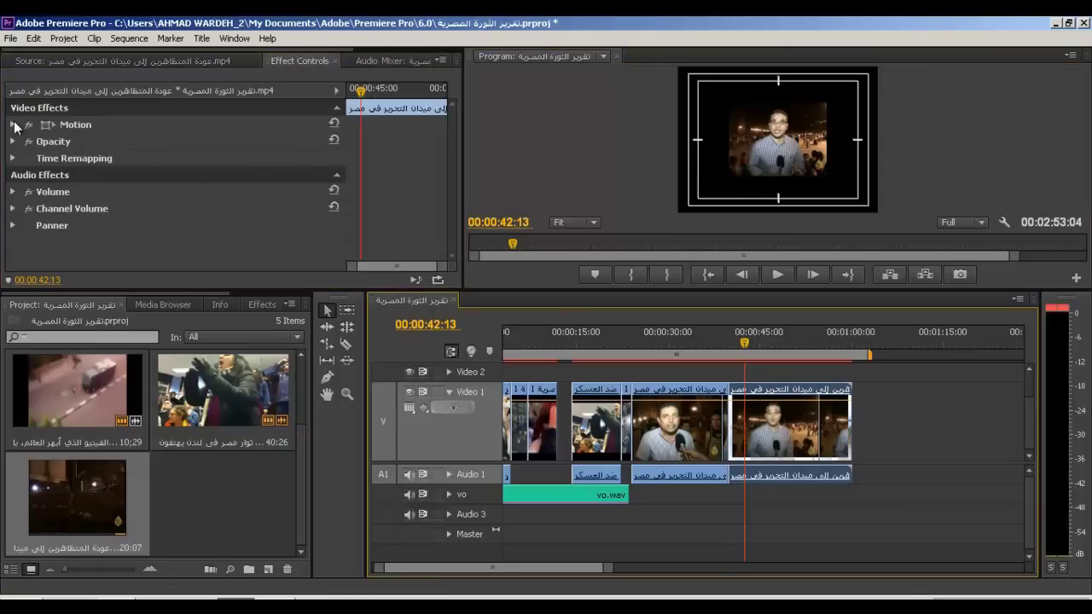
Scale the reporter clip to 245 and reposition it to 358.0, 382.0 to fill the frame.
{"action": "left_click", "coordinate": [13, 125]}
{"action": "left_click_drag", "start_coordinate": [186, 156], "coordinate": [296, 168]}
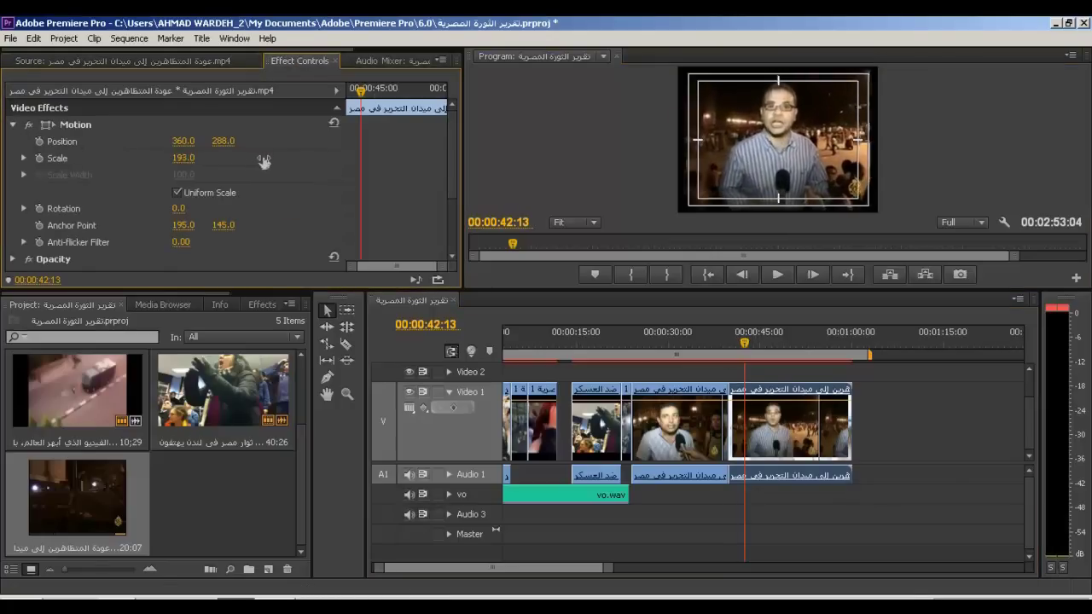
{"action": "left_click_drag", "start_coordinate": [176, 158], "coordinate": [304, 164]}
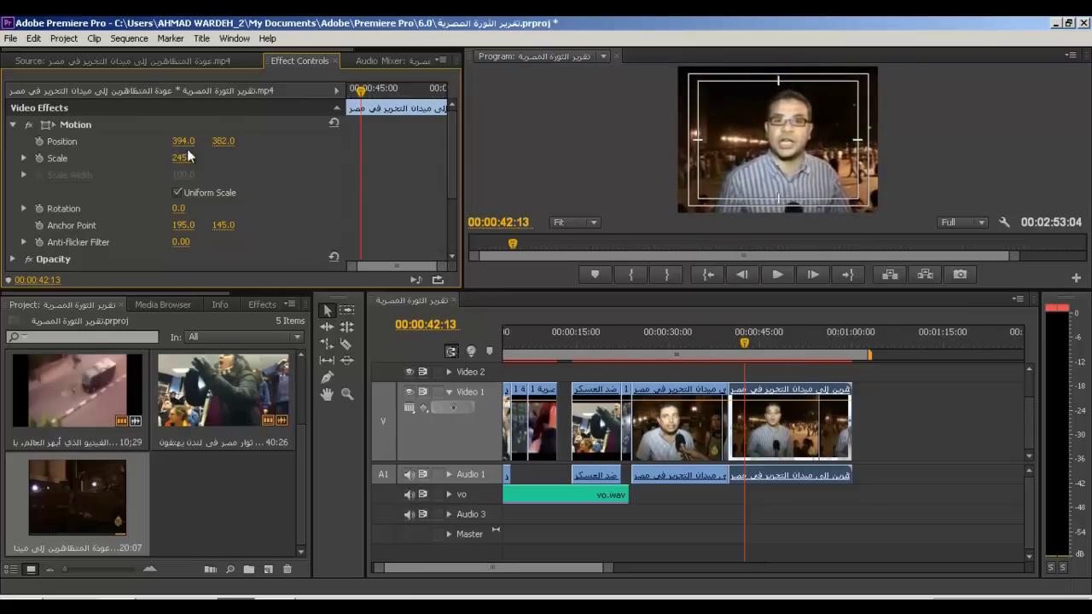
{"action": "left_click_drag", "start_coordinate": [184, 142], "coordinate": [153, 147]}
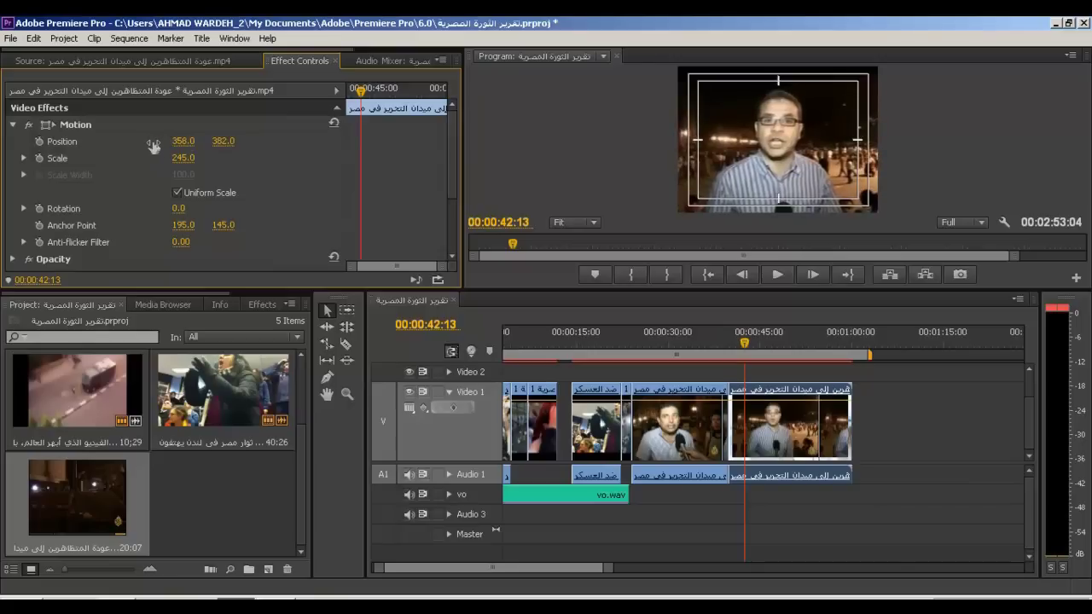
Replay the sequence from about 38 seconds and zoom the timeline in on the cut.
{"action": "left_click", "coordinate": [723, 337]}
{"action": "key", "text": "space"}
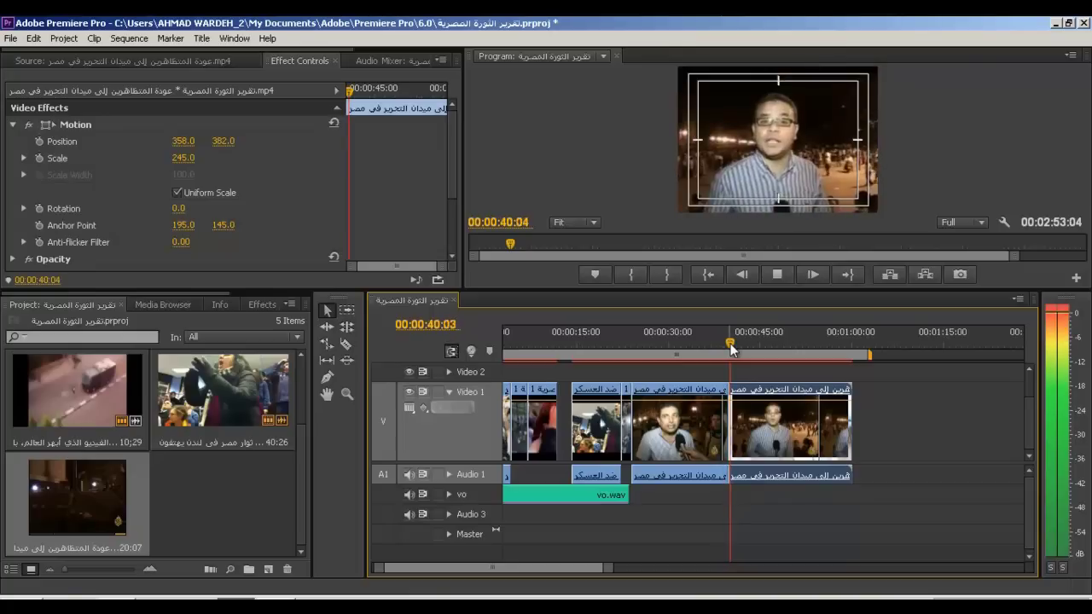
{"action": "key", "text": "space"}
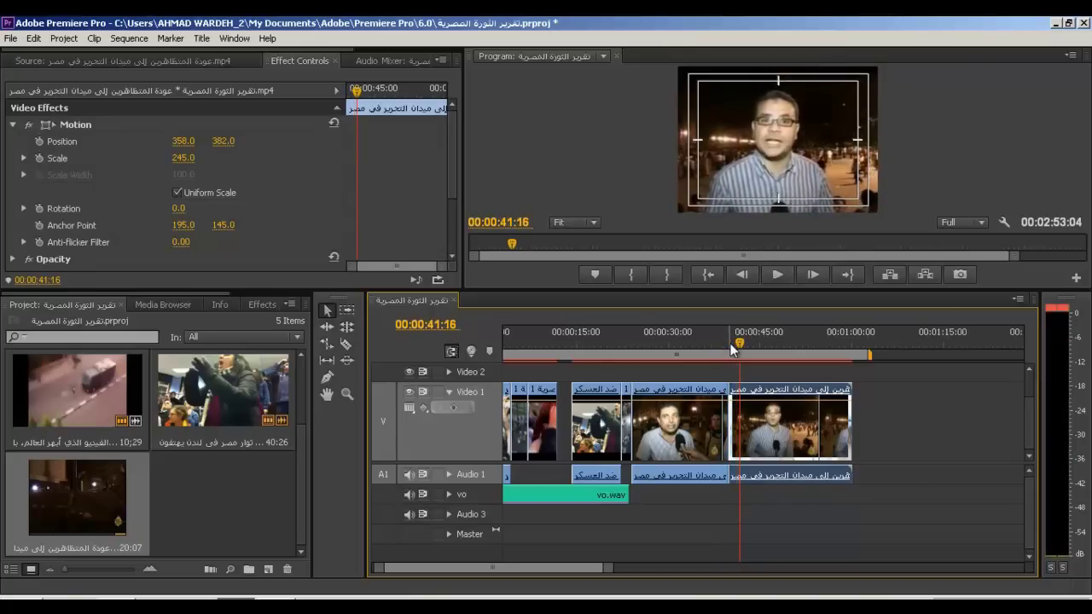
{"action": "key", "text": "="}
{"action": "key", "text": "="}
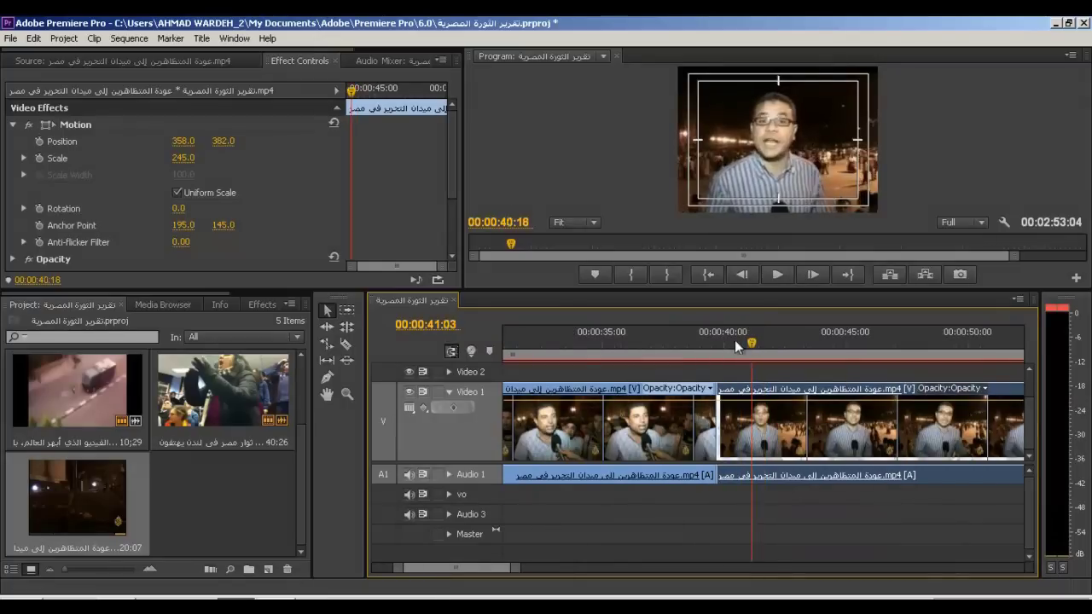
Preview the sequence from about 38:24 up to the cut.
{"action": "left_click_drag", "start_coordinate": [735, 339], "coordinate": [704, 339]}
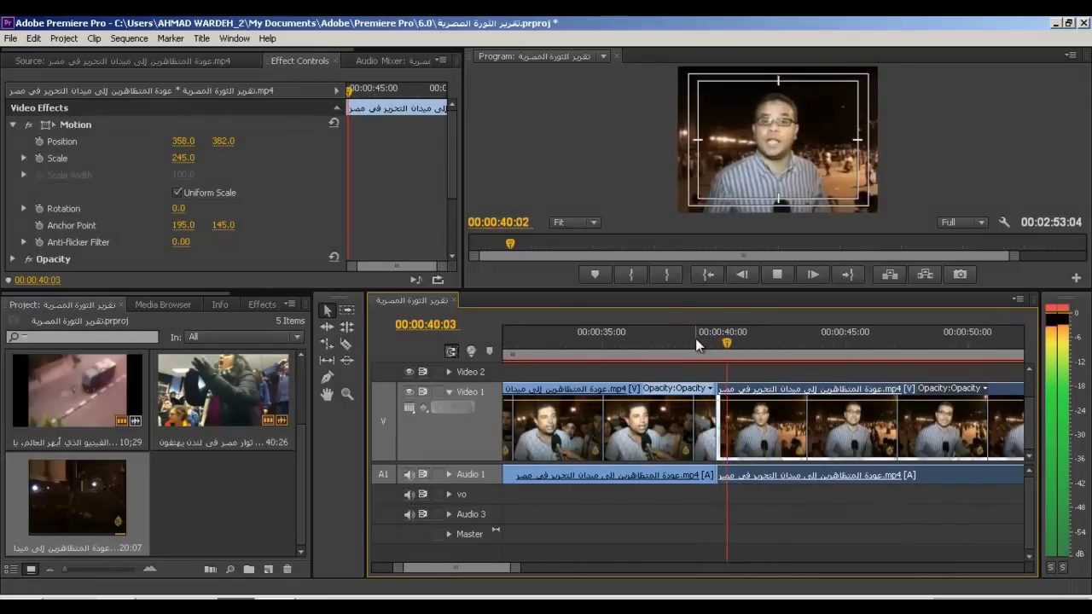
{"action": "left_click", "coordinate": [697, 335]}
{"action": "key", "text": "space"}
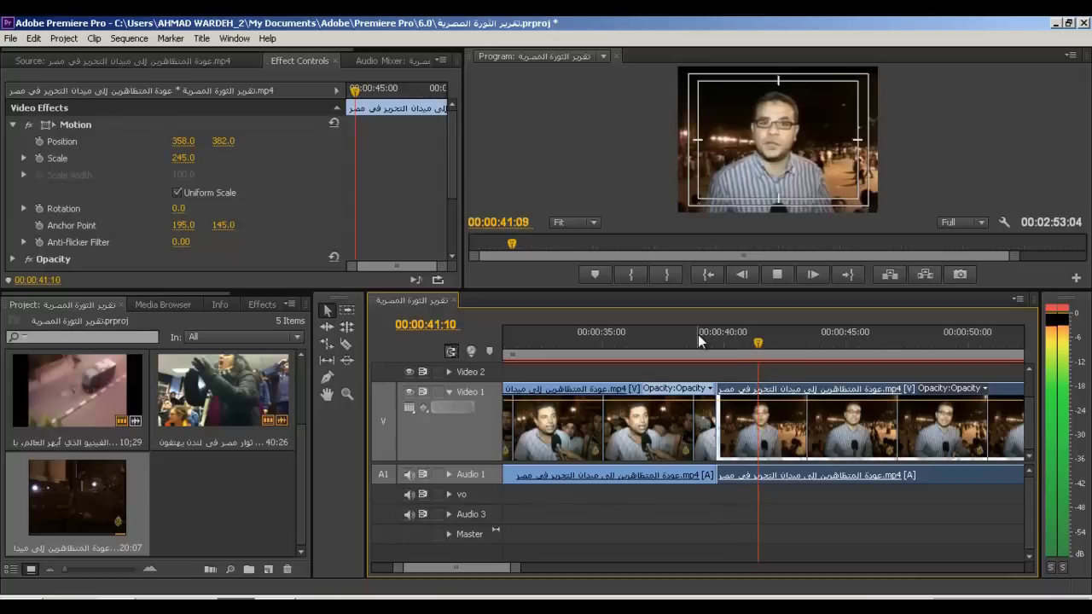
{"action": "key", "text": "space"}
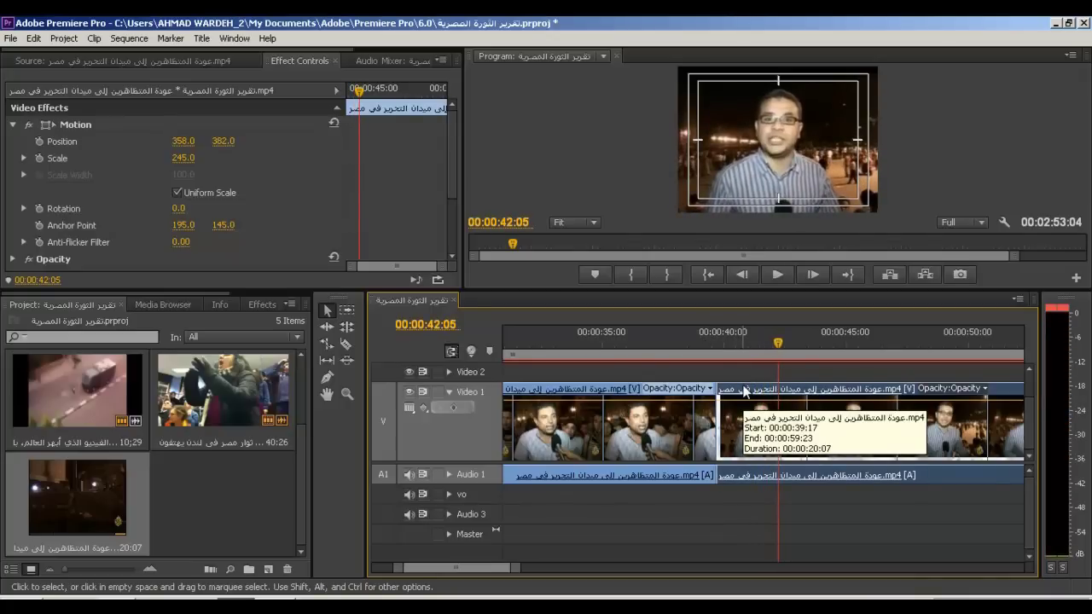
Slide the second interview clip later to open a gap, preview it, and select the first clip.
{"action": "left_click_drag", "start_coordinate": [743, 390], "coordinate": [790, 390]}
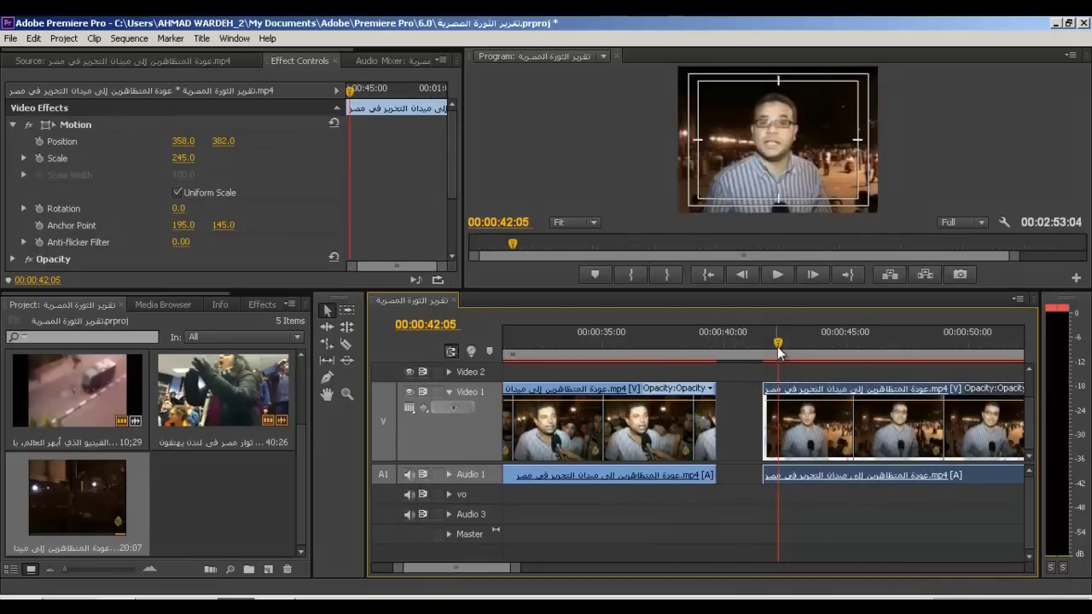
{"action": "left_click", "coordinate": [711, 354]}
{"action": "key", "text": "space"}
{"action": "left_click", "coordinate": [683, 353]}
{"action": "key", "text": "space"}
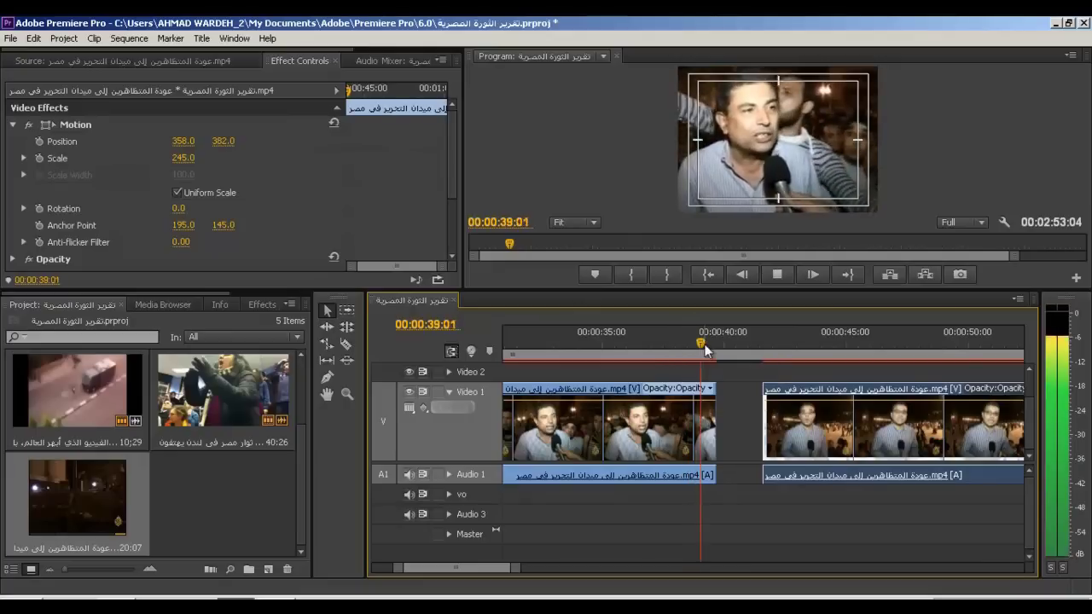
{"action": "key", "text": "space"}
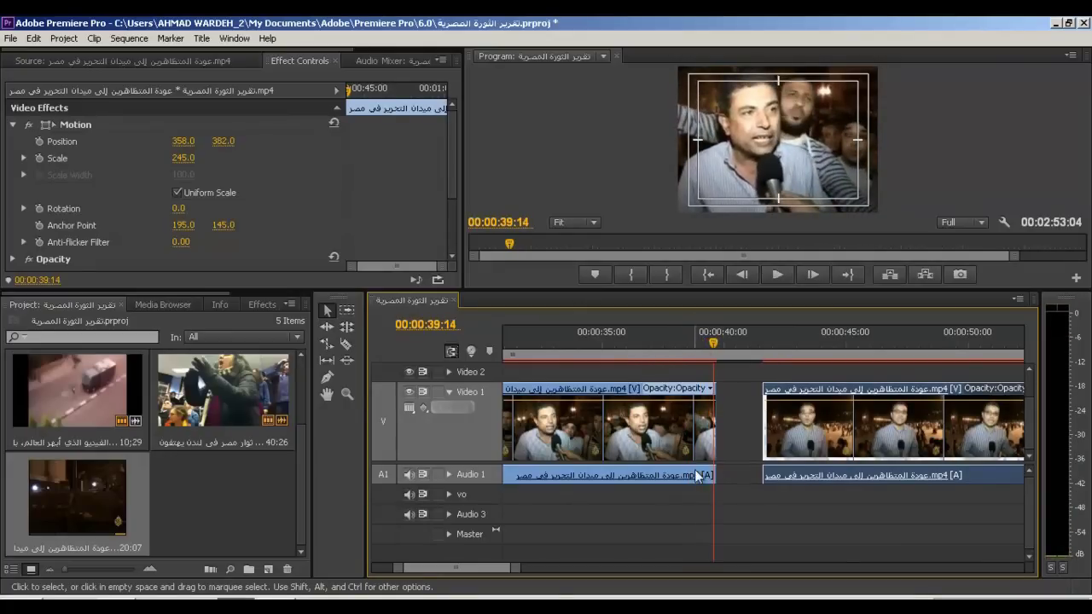
{"action": "left_click_drag", "start_coordinate": [719, 342], "coordinate": [695, 342]}
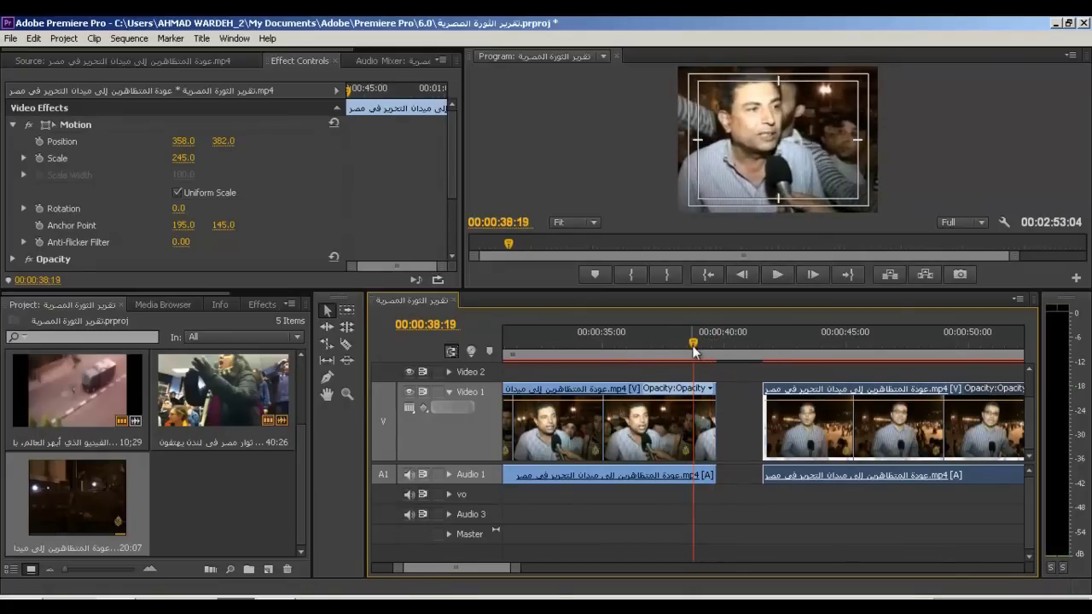
{"action": "left_click", "coordinate": [694, 483]}
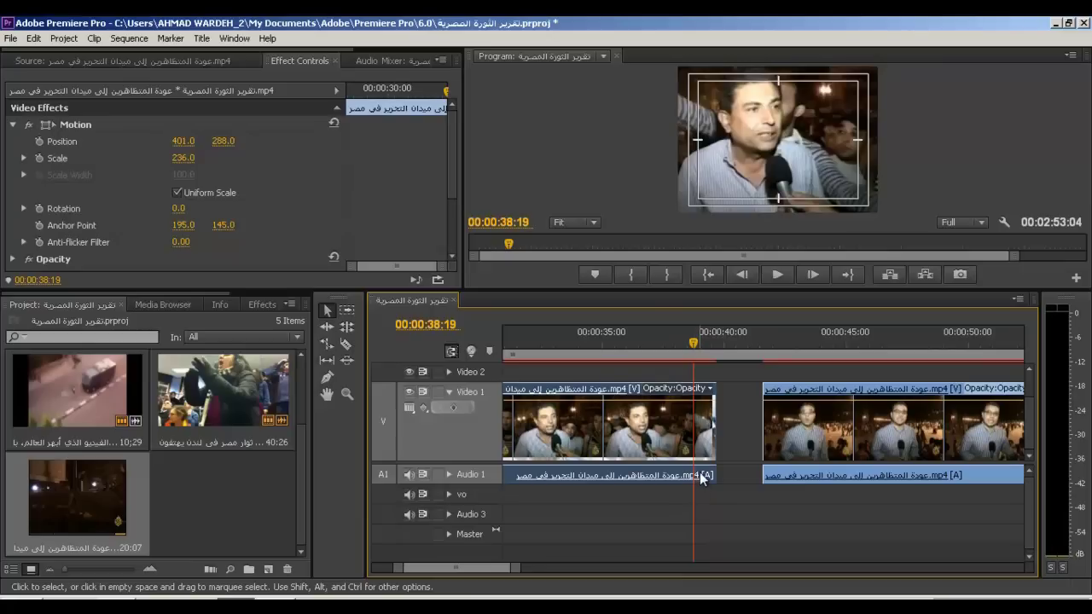
Expand the first clip's Volume settings in Effect Controls and play its ending.
{"action": "scroll", "coordinate": [454, 128], "scroll_direction": "down", "scroll_amount": 3}
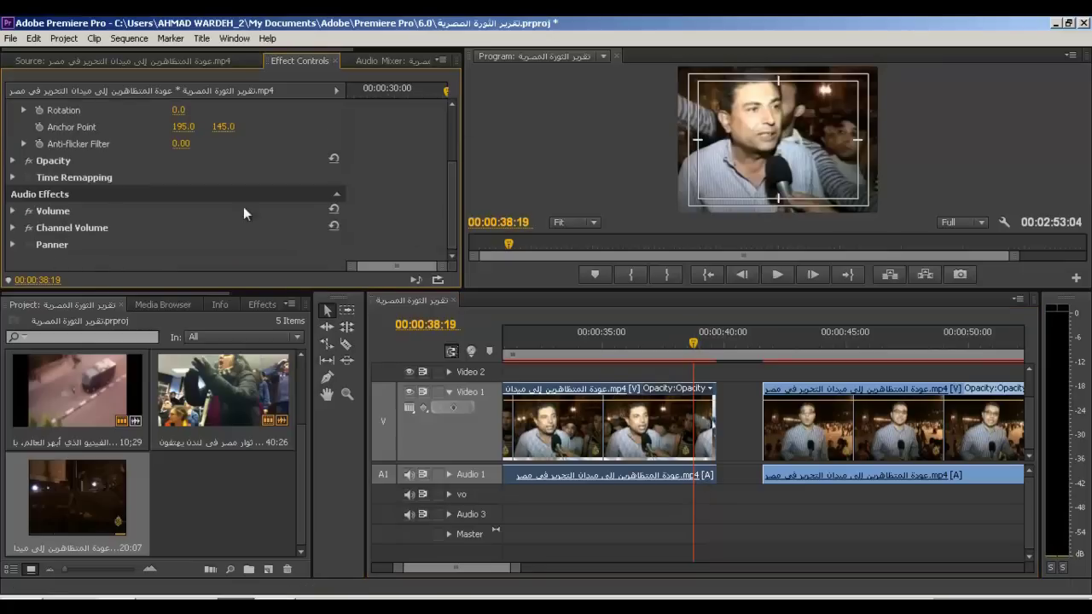
{"action": "left_click", "coordinate": [651, 476]}
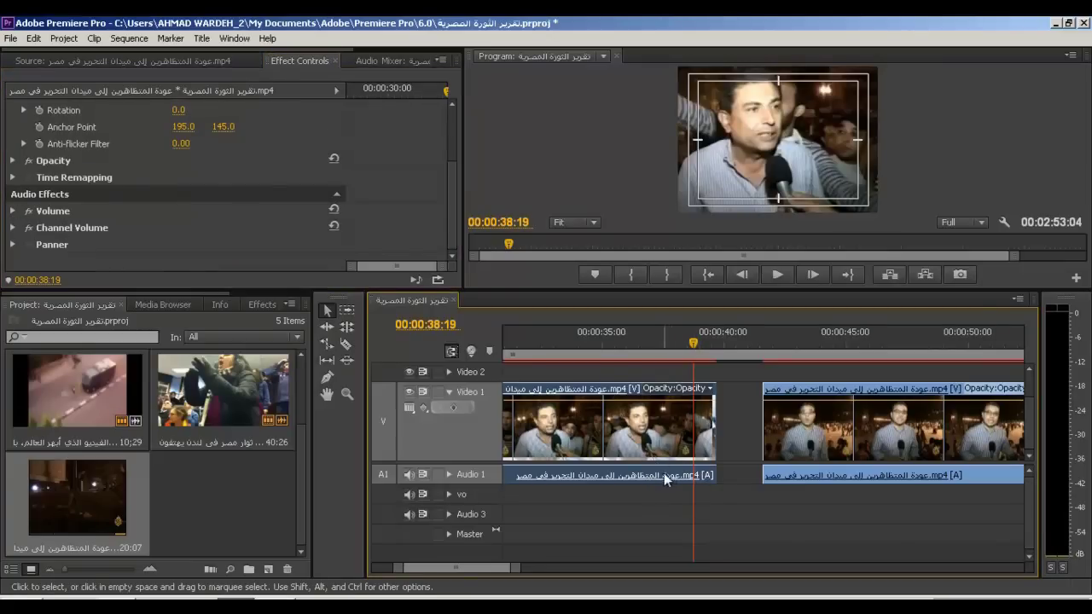
{"action": "left_click", "coordinate": [13, 212]}
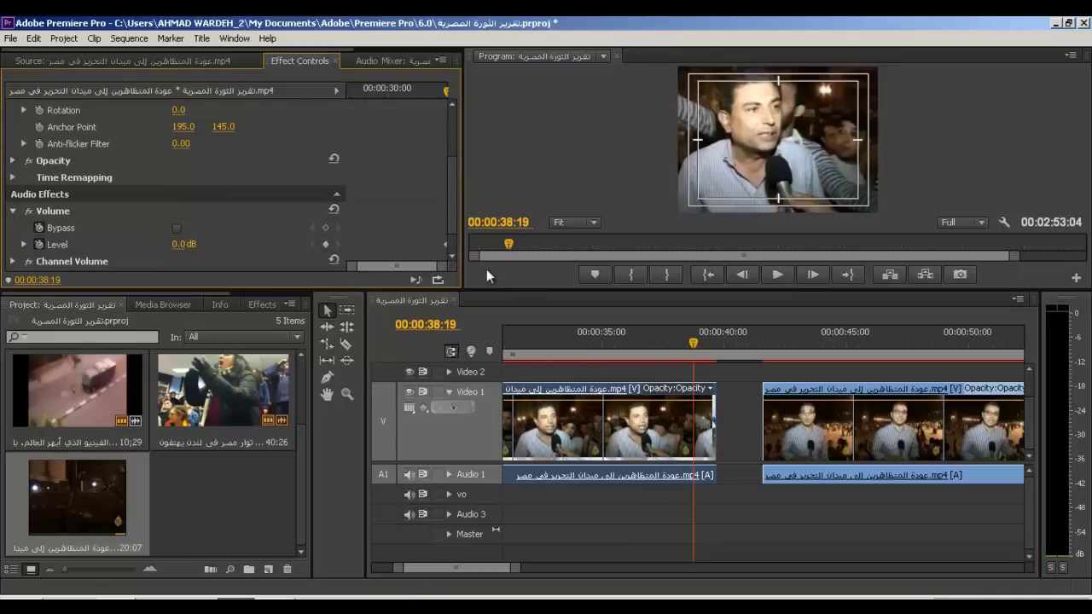
{"action": "left_click_drag", "start_coordinate": [468, 244], "coordinate": [561, 242]}
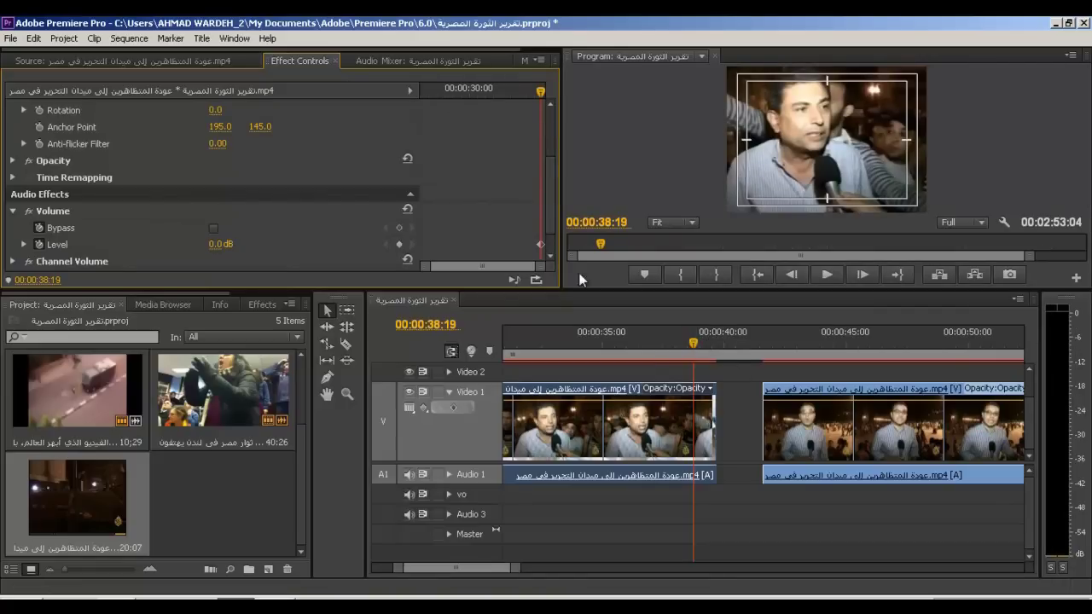
{"action": "left_click", "coordinate": [700, 343]}
{"action": "key", "text": "space"}
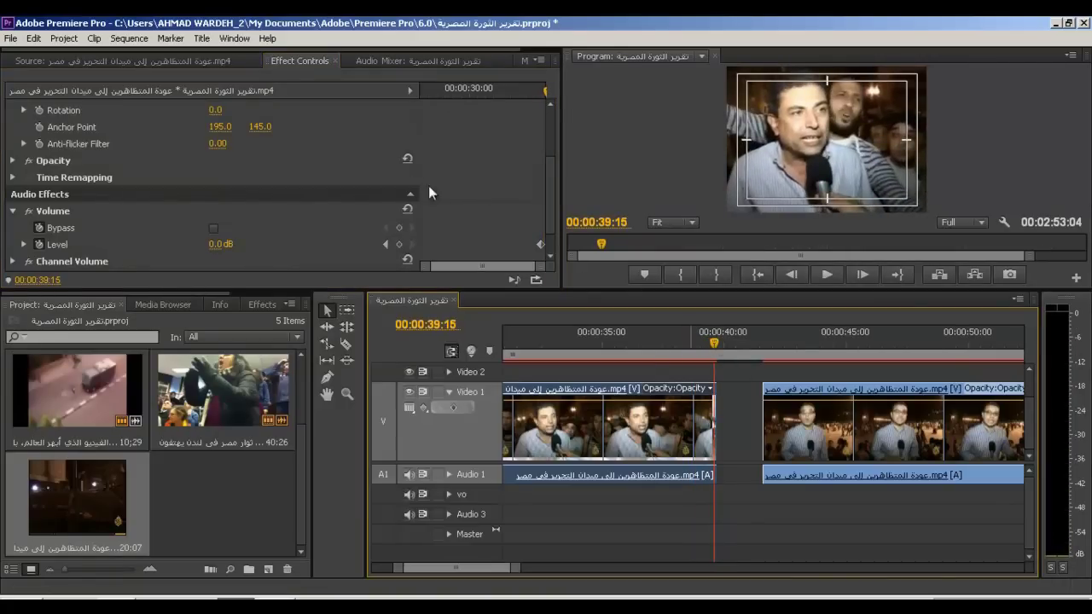
Drag Level down to about -103 dB, preview the drop, and slide the second clip against the first.
{"action": "left_click_drag", "start_coordinate": [218, 247], "coordinate": [73, 236]}
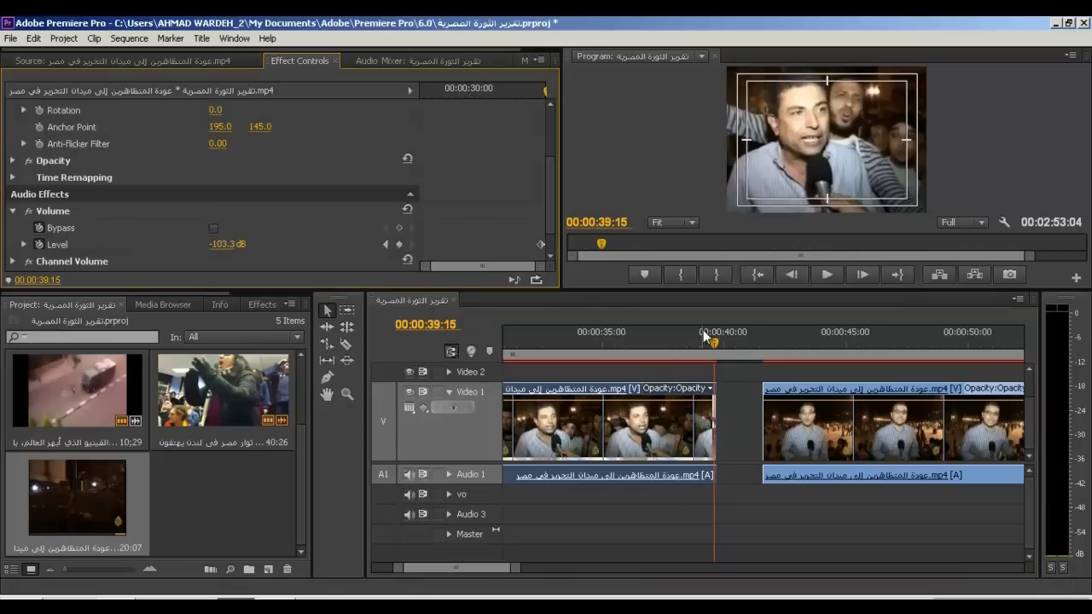
{"action": "left_click_drag", "start_coordinate": [702, 341], "coordinate": [673, 339]}
{"action": "key", "text": "space"}
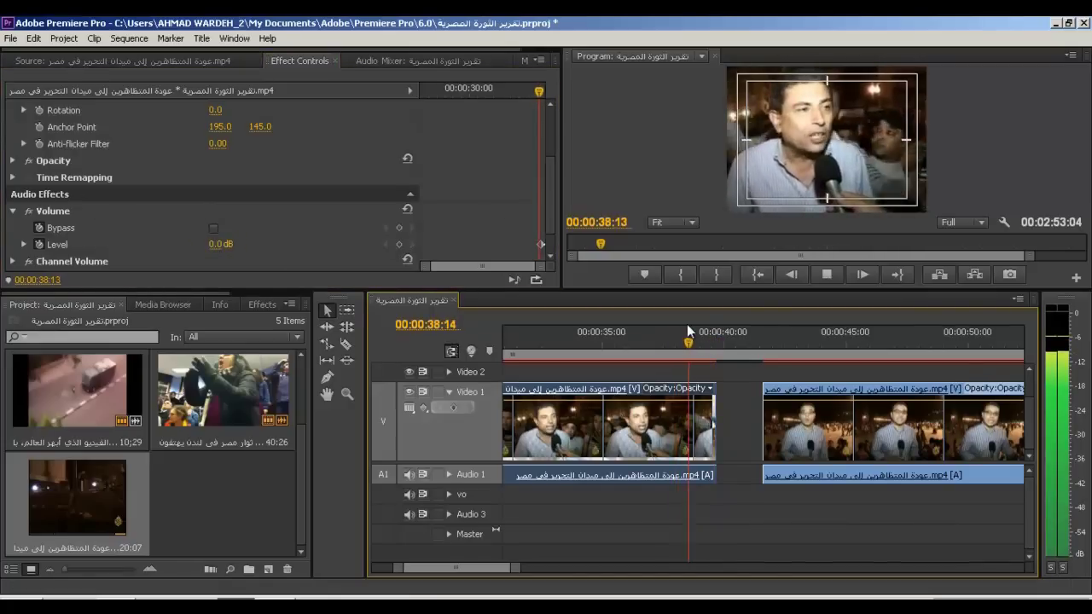
{"action": "key", "text": "space"}
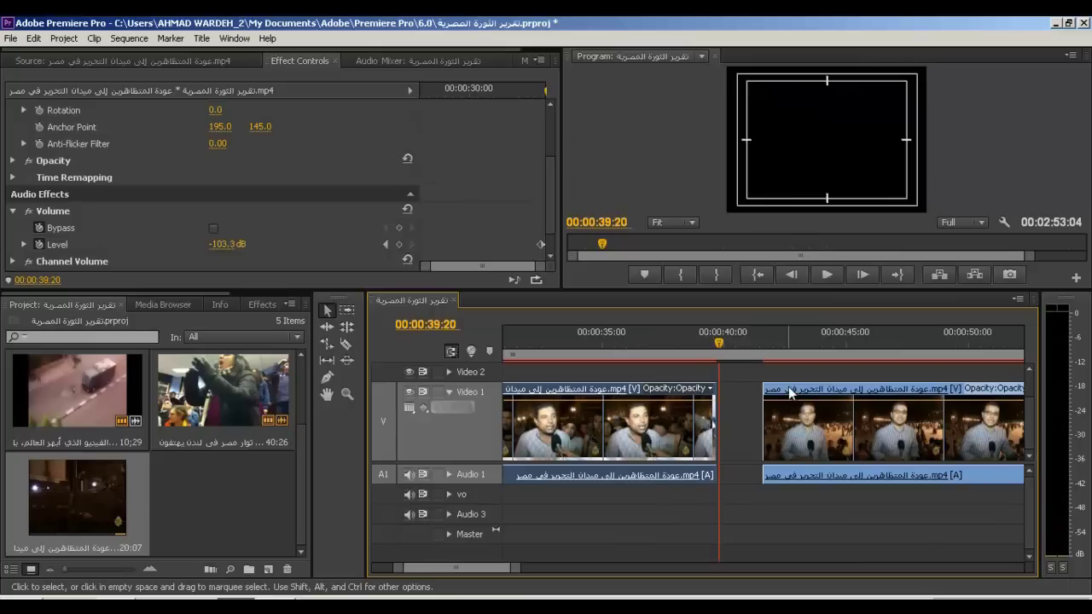
{"action": "mouse_move", "coordinate": [777, 393]}
{"action": "left_mouse_down"}
{"action": "mouse_move", "coordinate": [732, 376]}
{"action": "mouse_move", "coordinate": [739, 389]}
{"action": "left_mouse_up"}
{"action": "left_click_drag", "start_coordinate": [720, 339], "coordinate": [709, 338]}
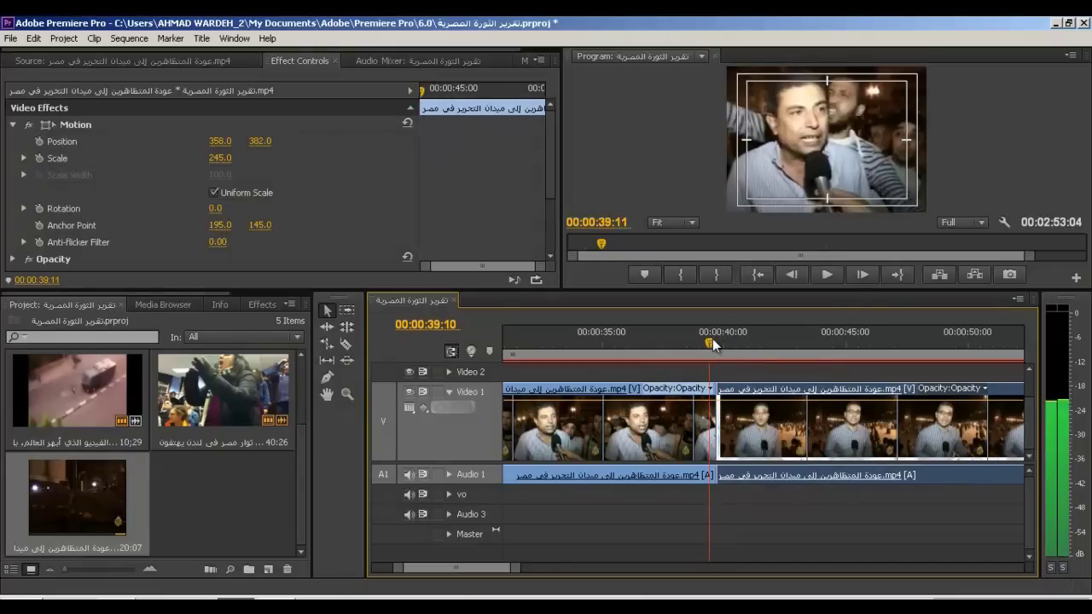
{"action": "key", "text": "space"}
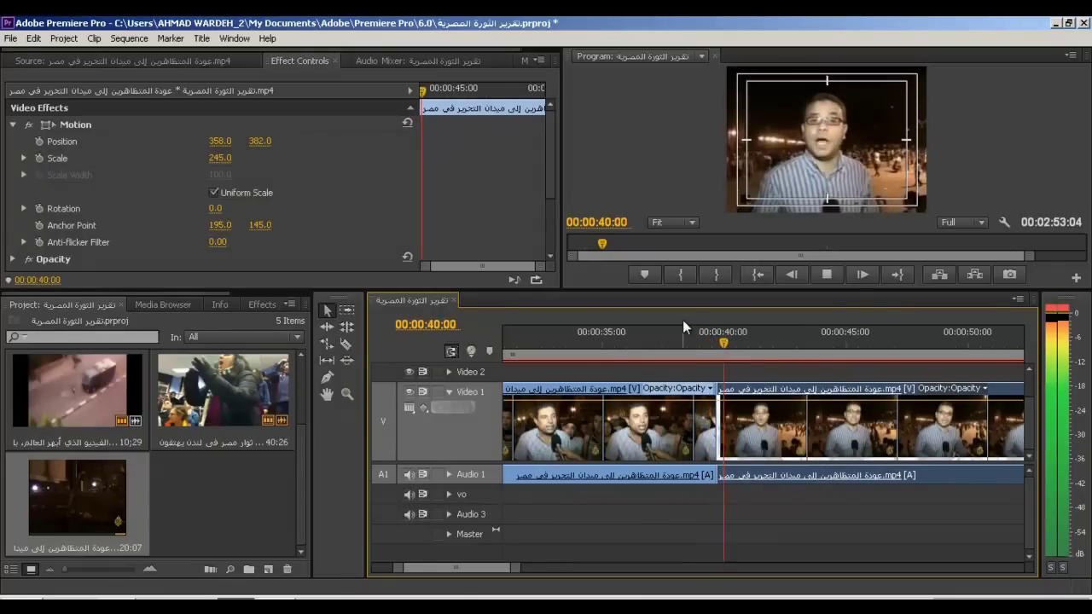
{"action": "left_click", "coordinate": [672, 341]}
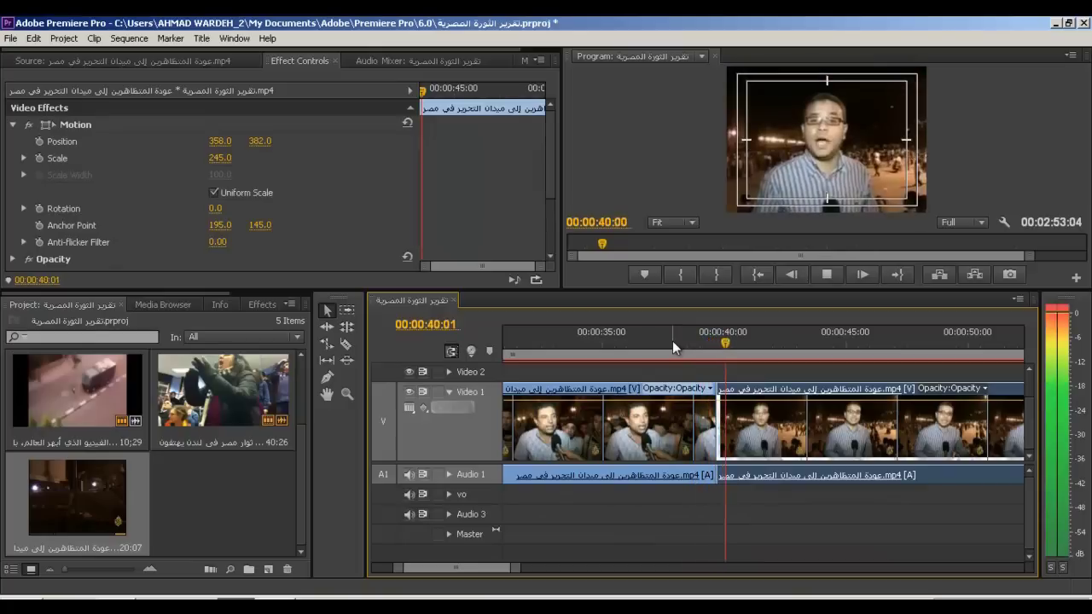
Apply a -6.5 dB Audio Gain adjustment to the reporter clip, then move the playhead to about 40:17.
{"action": "key", "text": "space"}
{"action": "right_click", "coordinate": [752, 444]}
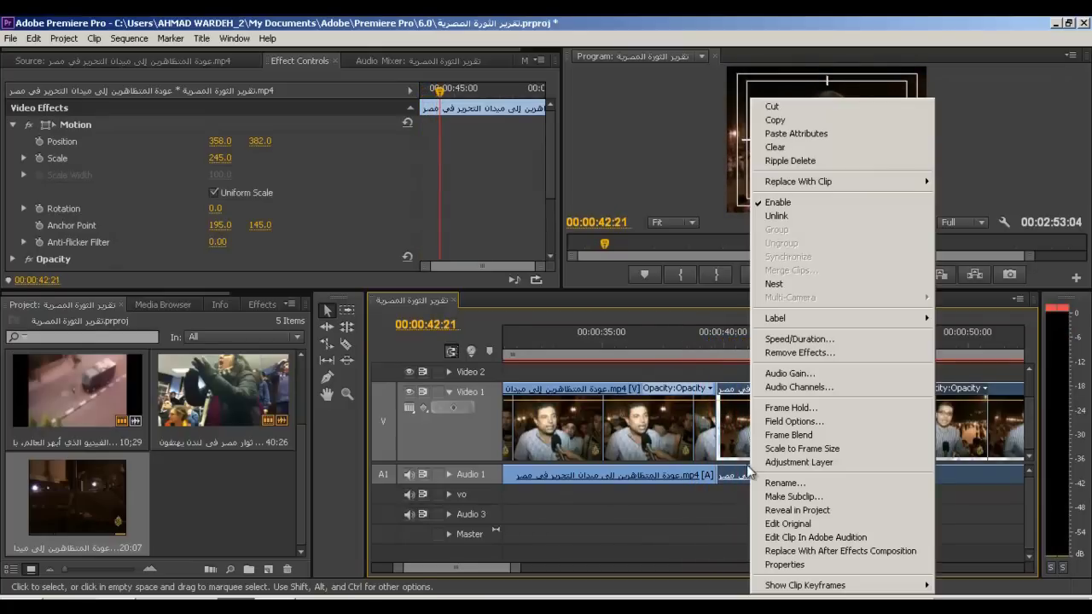
{"action": "left_click", "coordinate": [789, 373]}
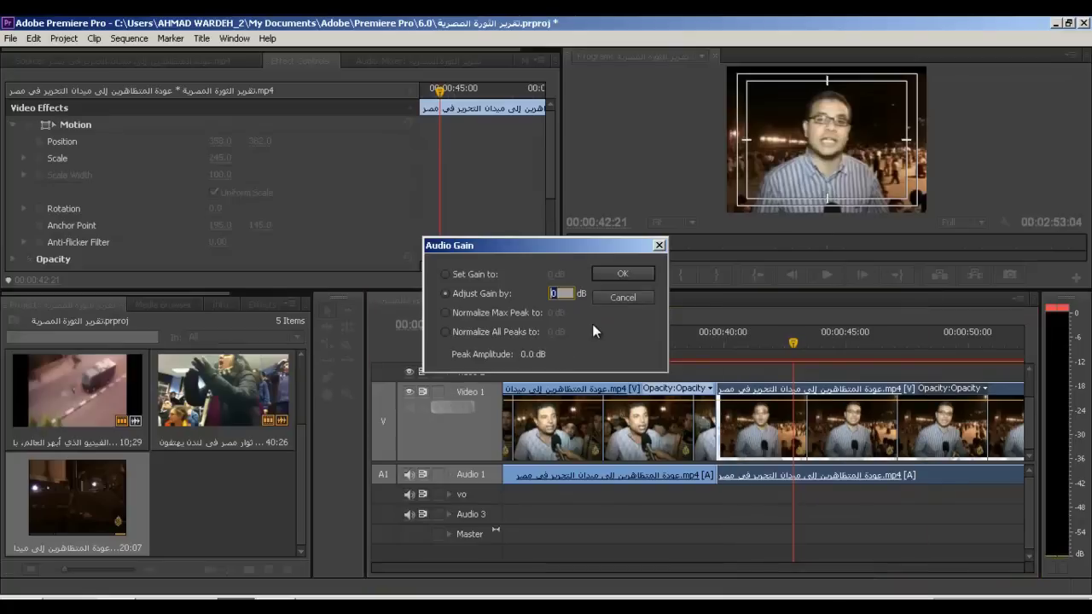
{"action": "left_click_drag", "start_coordinate": [552, 292], "coordinate": [499, 294]}
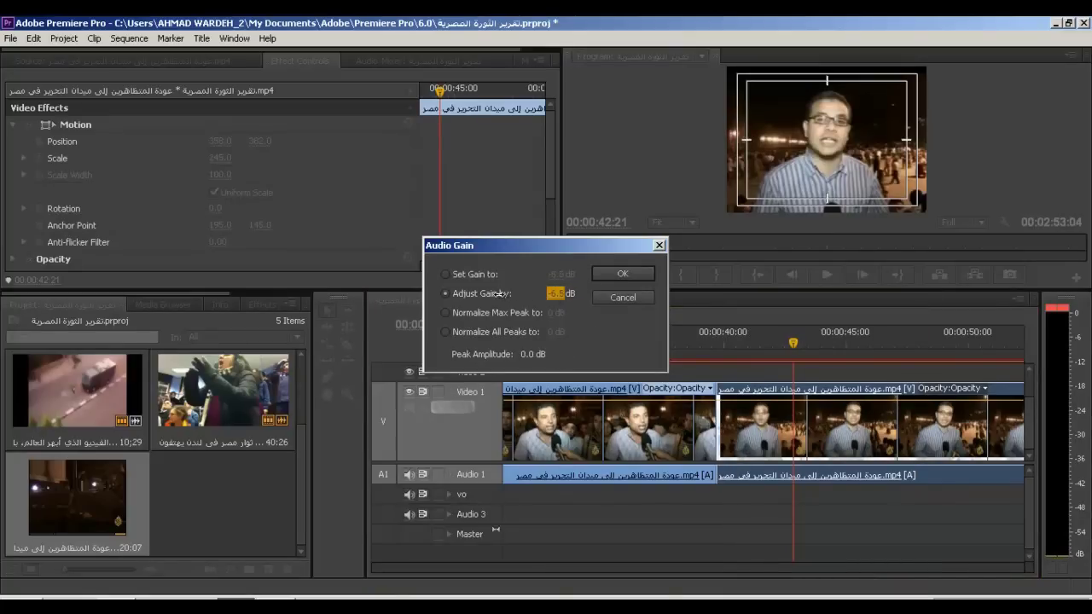
{"action": "left_click", "coordinate": [633, 282]}
{"action": "left_click", "coordinate": [738, 338]}
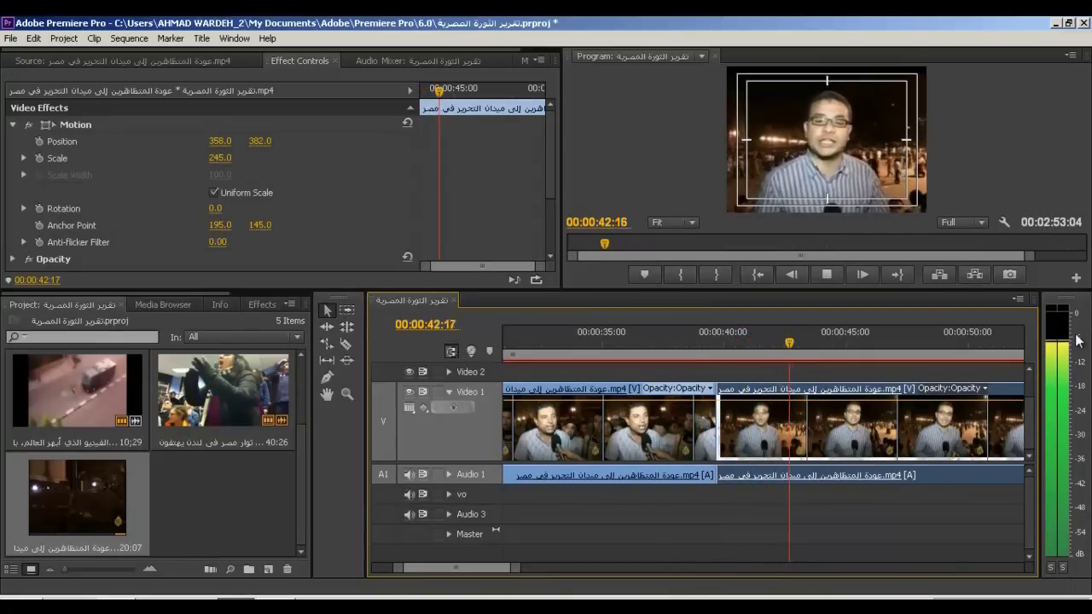
Stop playback at 59:22 and zoom the timeline out two levels to see the whole sequence.
{"action": "key", "text": "space"}
{"action": "key", "text": "space"}
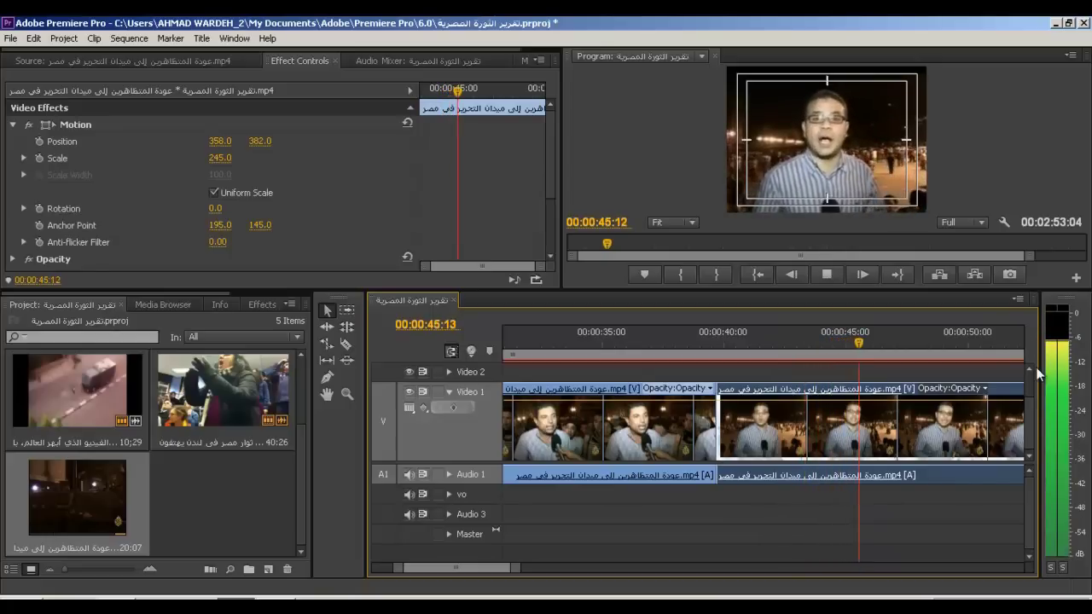
{"action": "key", "text": "minus"}
{"action": "key", "text": "minus"}
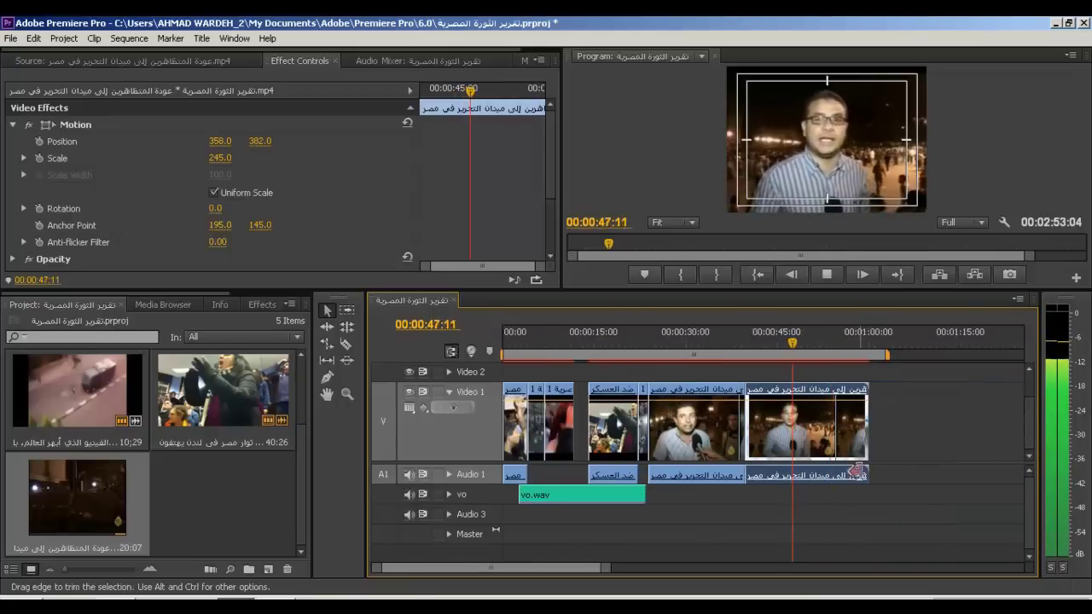
{"action": "key", "text": "minus"}
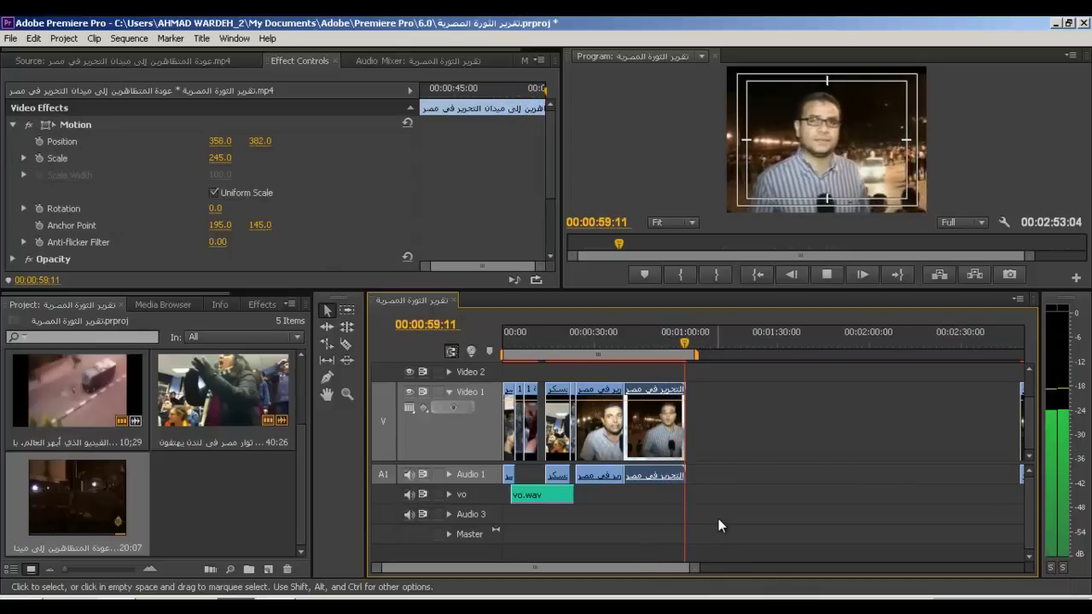
Stop playback at the end of the sequence.
{"action": "key", "text": "space"}
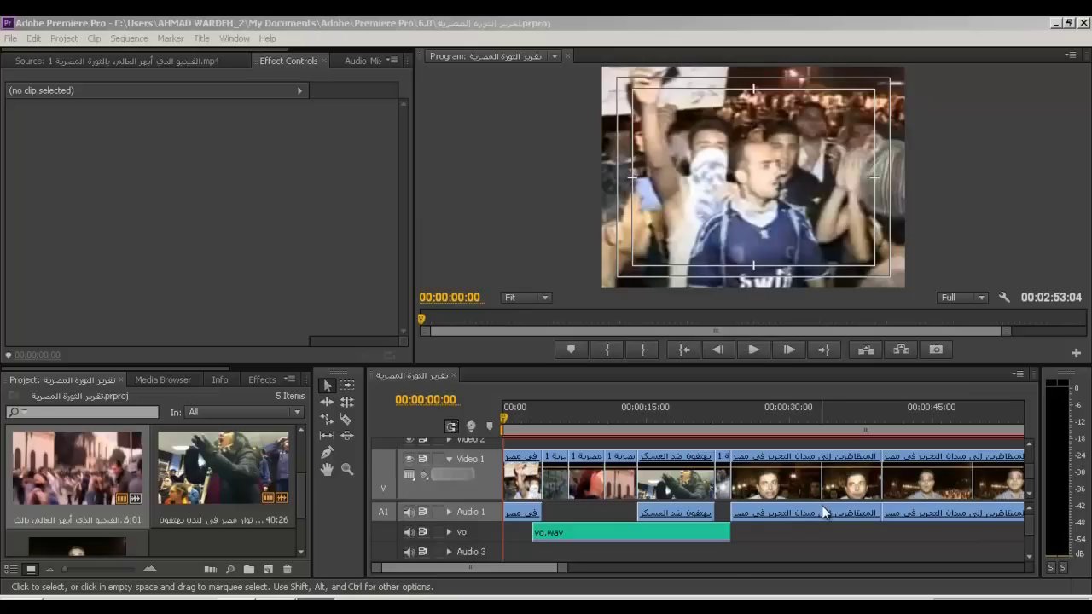
Mute the Audio 1 track output, then zoom in and scrub through the first three seconds.
{"action": "left_click", "coordinate": [499, 415]}
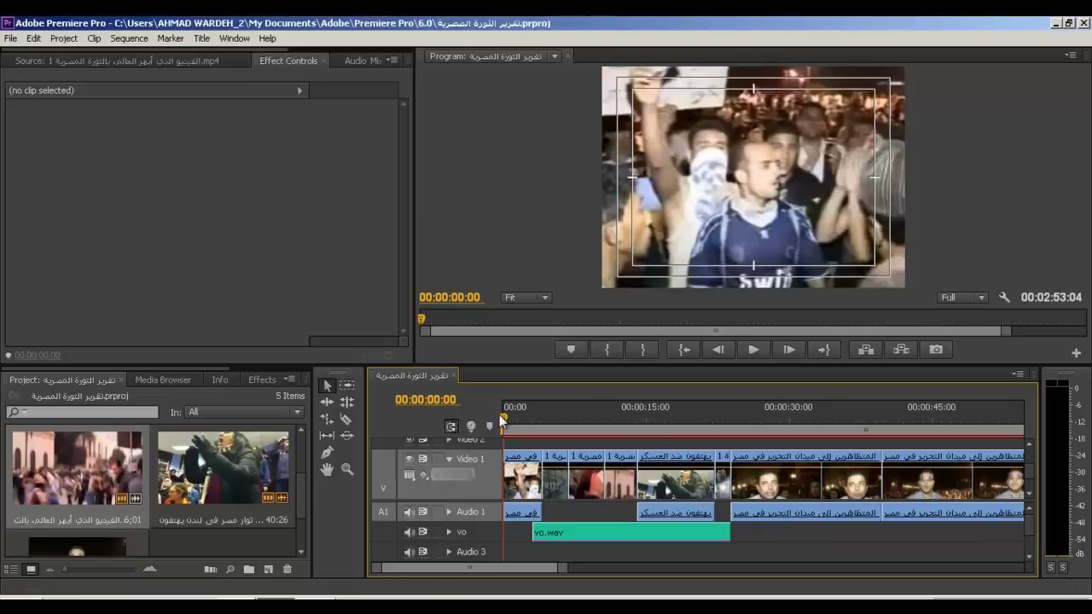
{"action": "key", "text": "minus"}
{"action": "key", "text": "minus"}
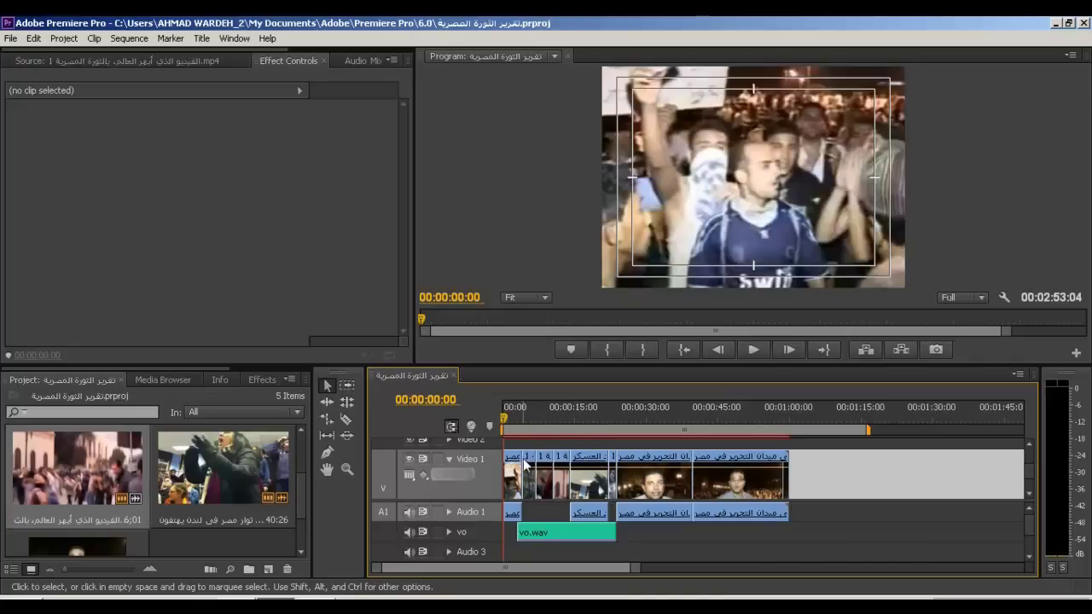
{"action": "left_click", "coordinate": [407, 514]}
{"action": "key", "text": "equal"}
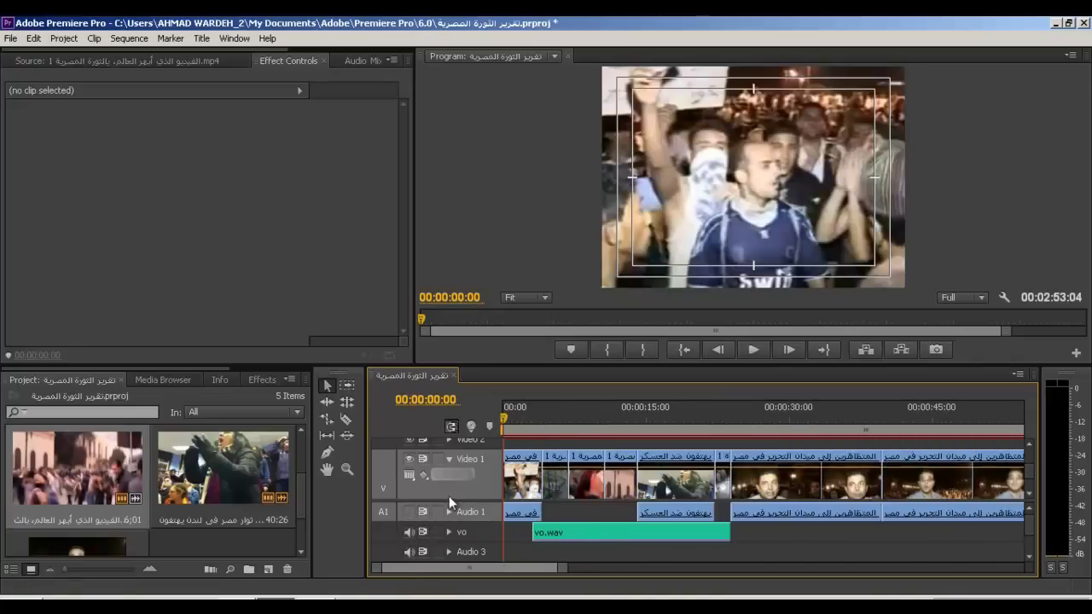
{"action": "key", "text": "equal"}
{"action": "key", "text": "equal"}
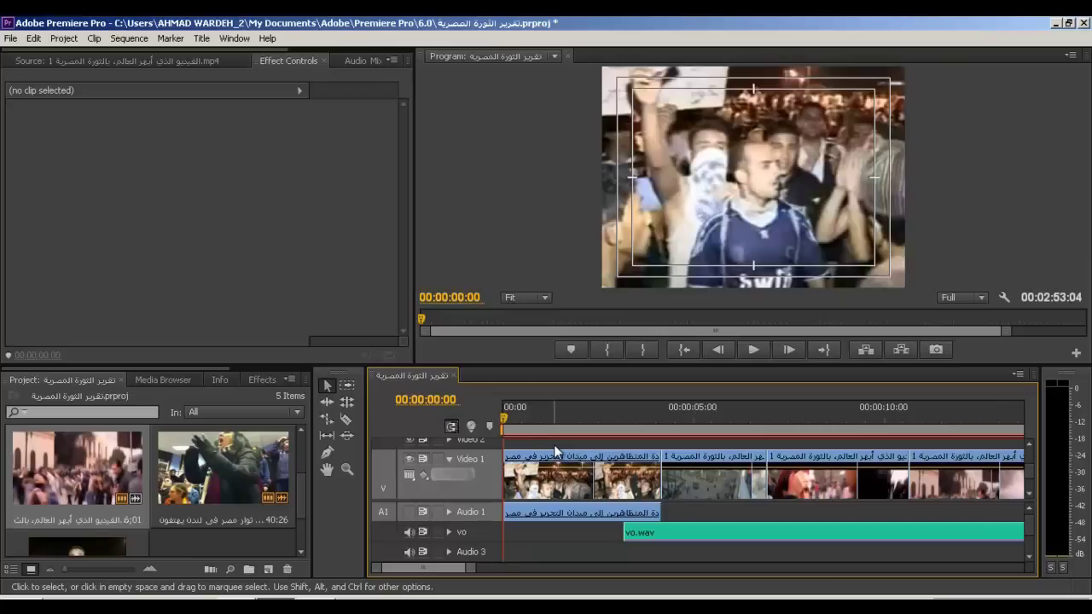
{"action": "mouse_move", "coordinate": [522, 413]}
{"action": "left_mouse_down"}
{"action": "mouse_move", "coordinate": [638, 408]}
{"action": "mouse_move", "coordinate": [627, 401]}
{"action": "left_mouse_up"}
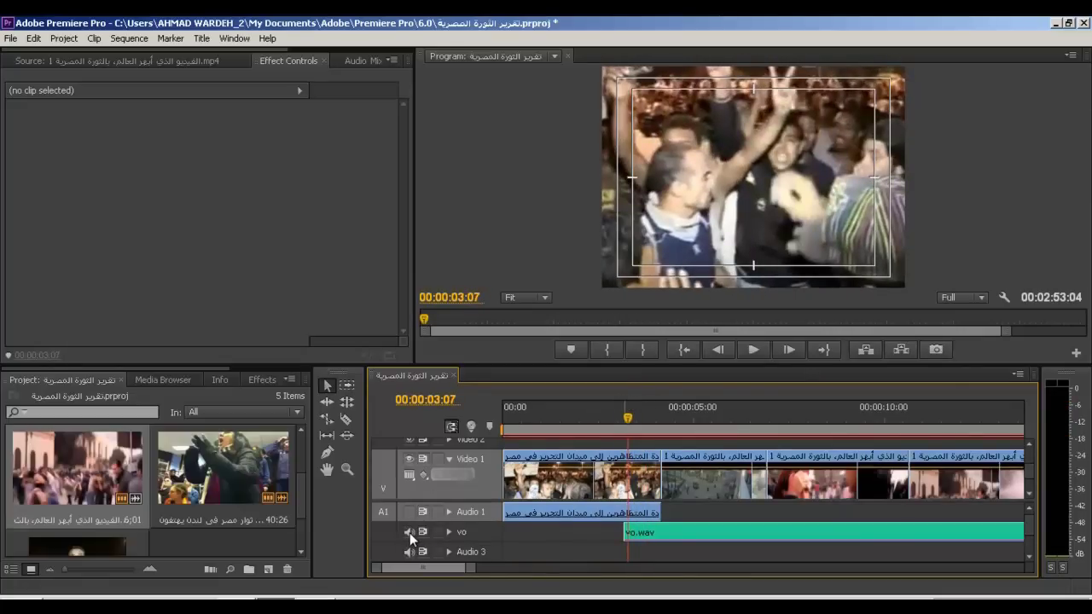
Select vo.wav, re-enable the vo track output, and play and scrub around the three-second mark.
{"action": "left_click", "coordinate": [644, 533]}
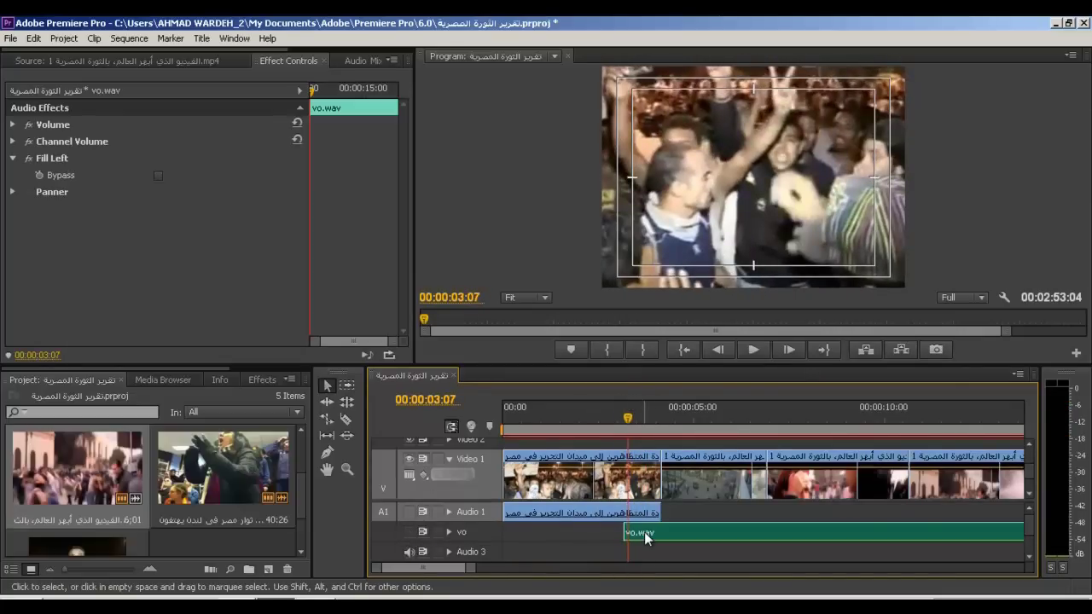
{"action": "left_click_drag", "start_coordinate": [631, 417], "coordinate": [628, 426]}
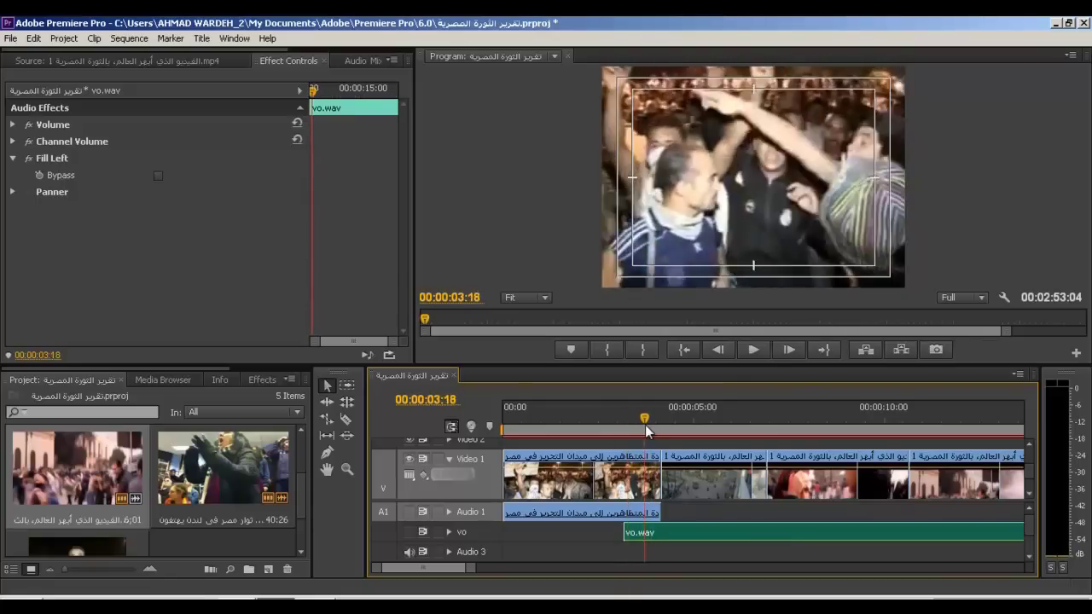
{"action": "left_click", "coordinate": [409, 531]}
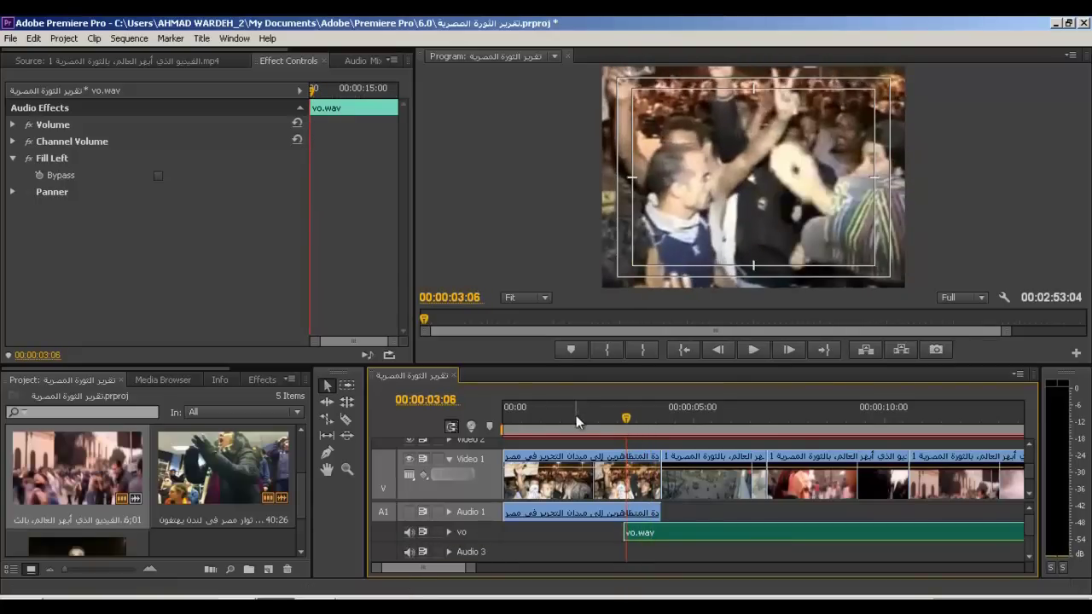
{"action": "left_click", "coordinate": [507, 424]}
{"action": "key", "text": "space"}
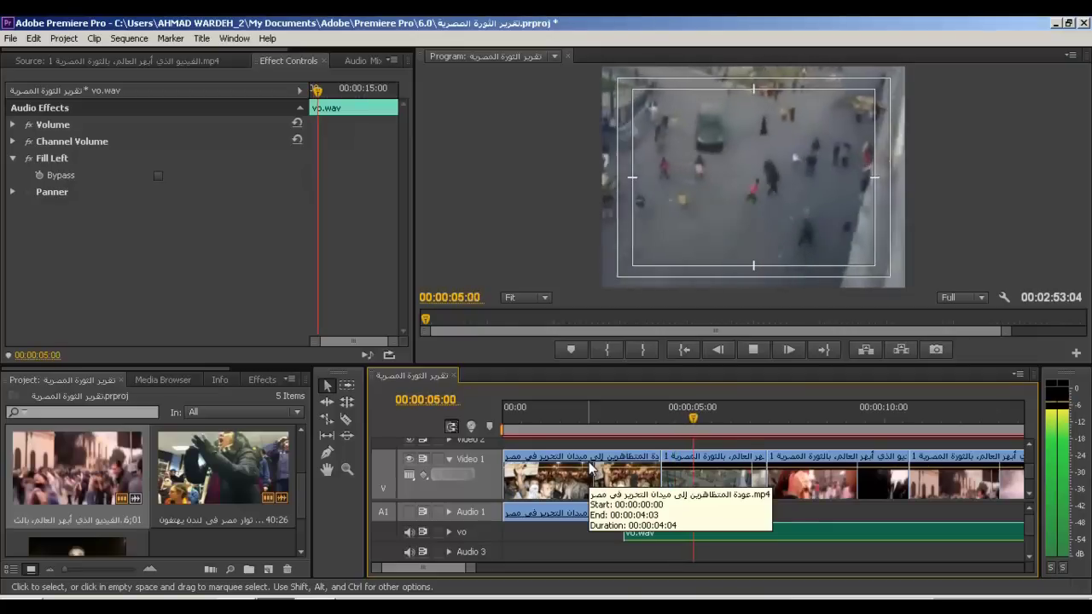
{"action": "key", "text": "space"}
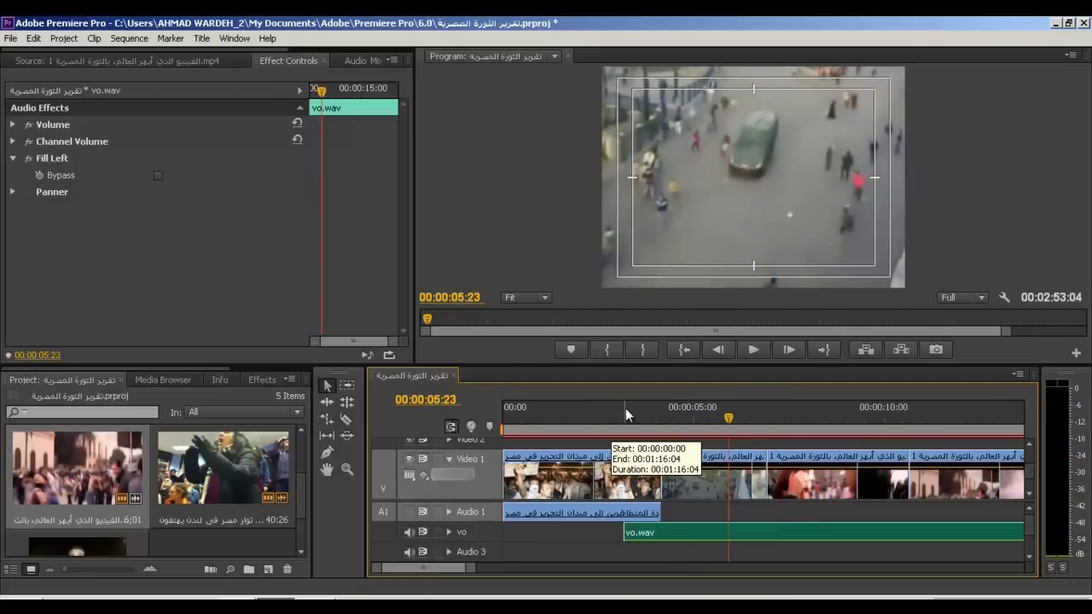
{"action": "left_click", "coordinate": [635, 411]}
{"action": "left_click_drag", "start_coordinate": [636, 411], "coordinate": [631, 424]}
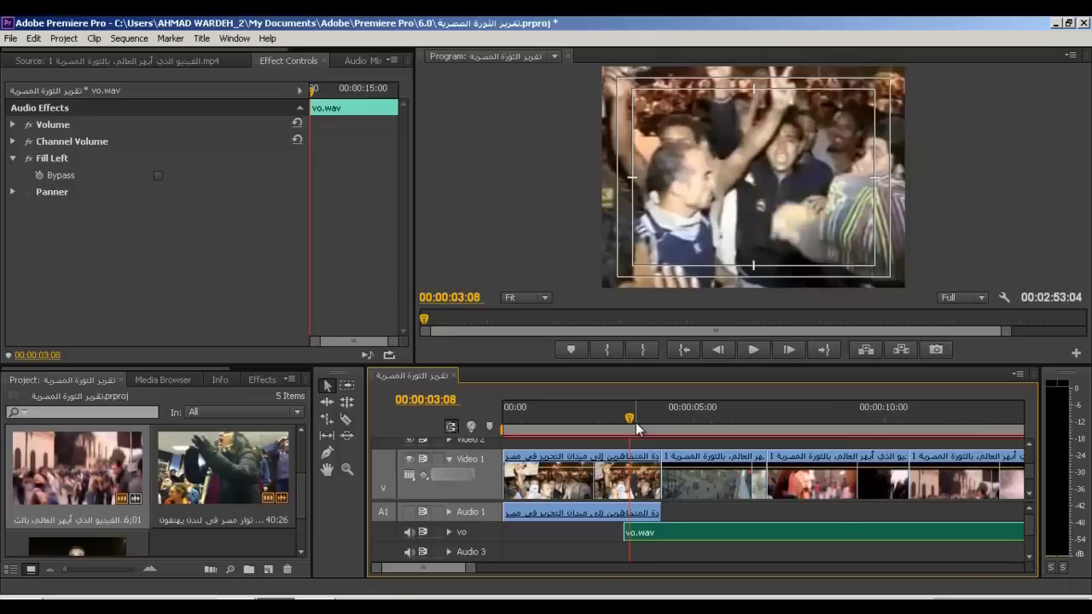
{"action": "left_click", "coordinate": [664, 415]}
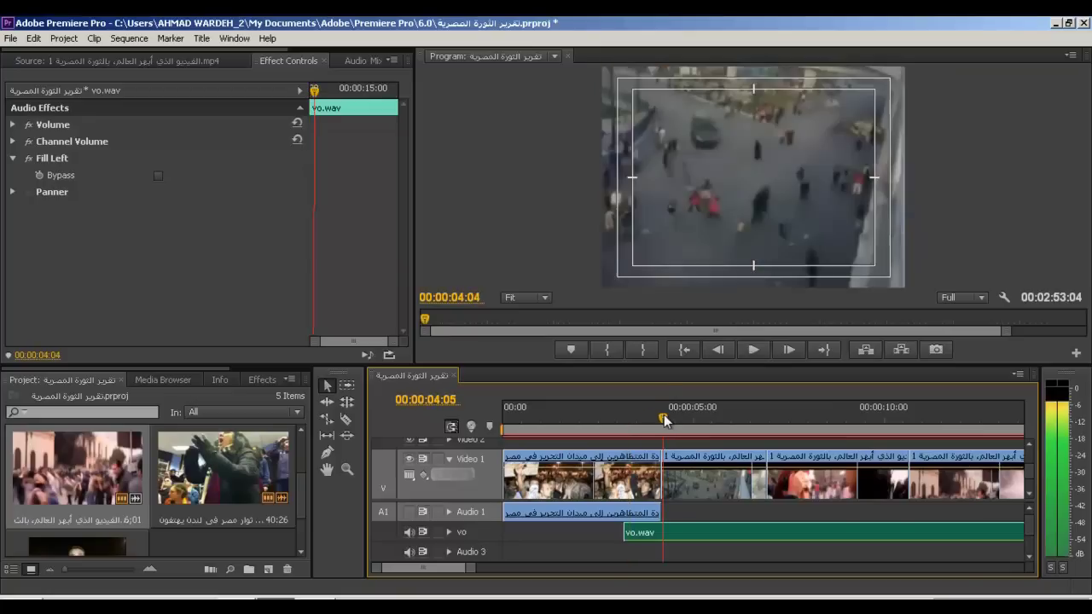
{"action": "left_click", "coordinate": [664, 475]}
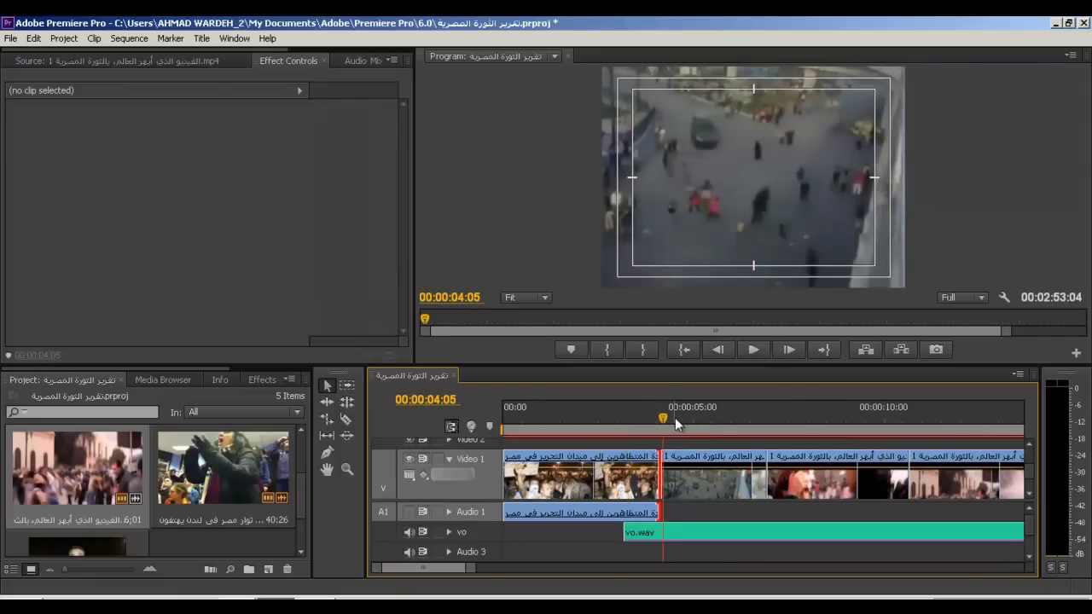
{"action": "left_click_drag", "start_coordinate": [675, 417], "coordinate": [766, 418]}
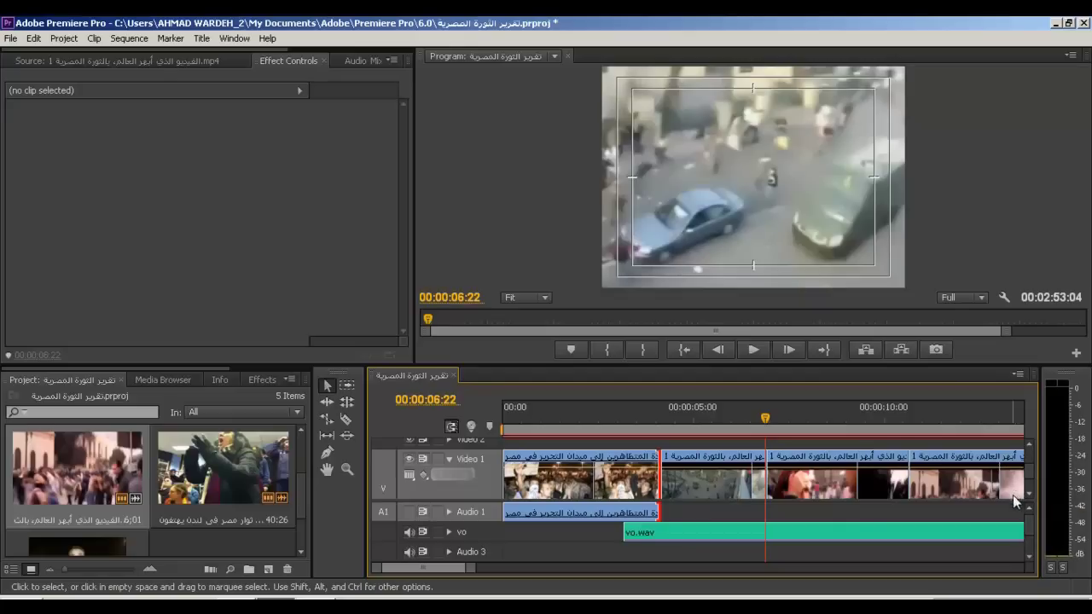
{"action": "key", "text": "shift+Left"}
{"action": "key", "text": "shift+Left"}
{"action": "key", "text": "shift+Left"}
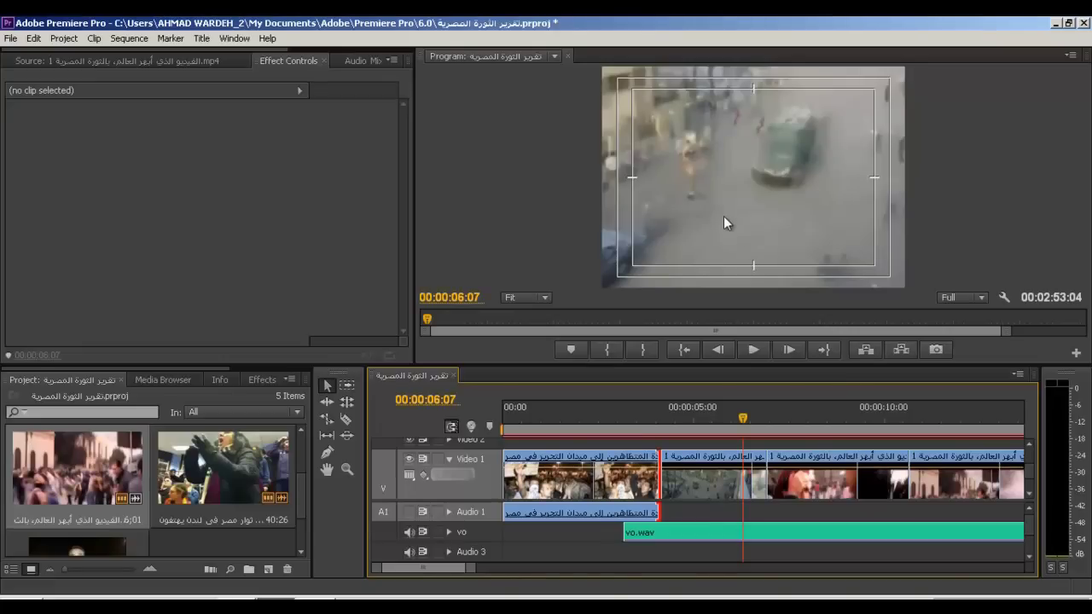
{"action": "left_click", "coordinate": [503, 418]}
{"action": "key", "text": "space"}
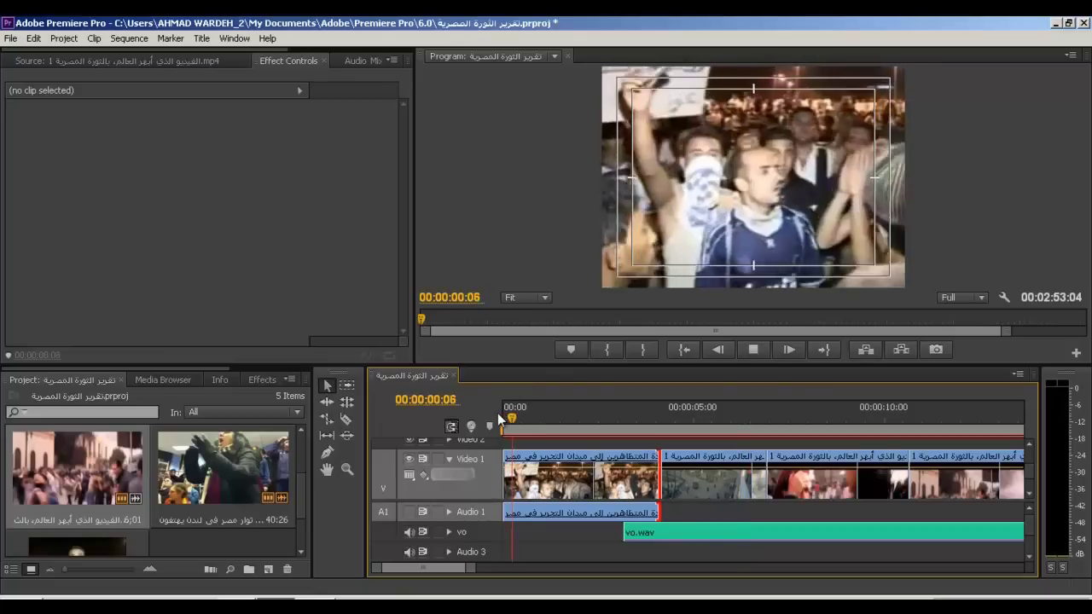
{"action": "key", "text": "space"}
{"action": "key", "text": "minus"}
{"action": "key", "text": "minus"}
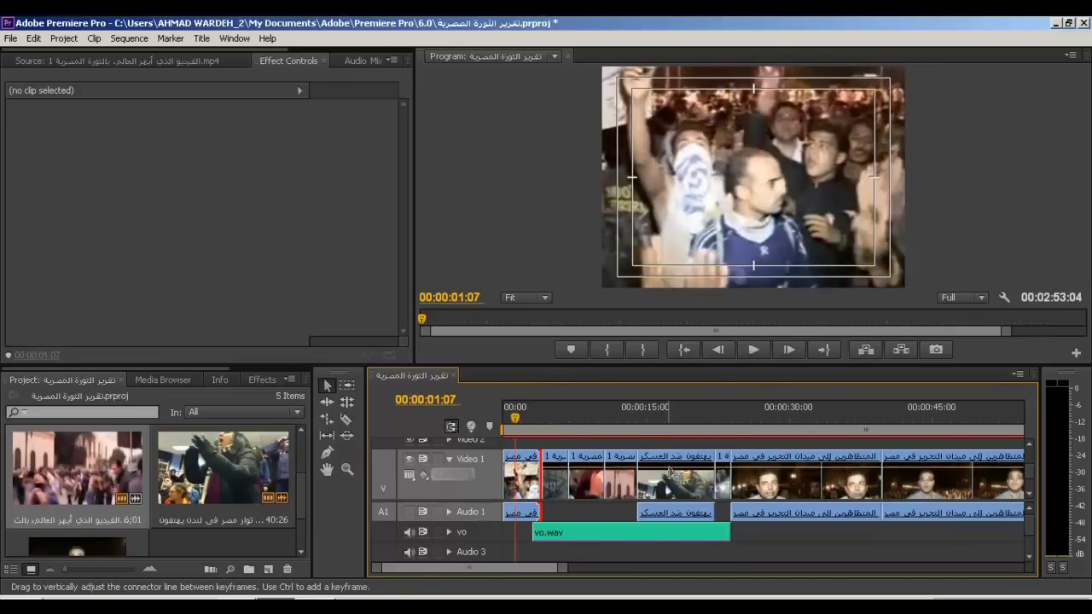
{"action": "key", "text": "minus"}
{"action": "left_click", "coordinate": [768, 418]}
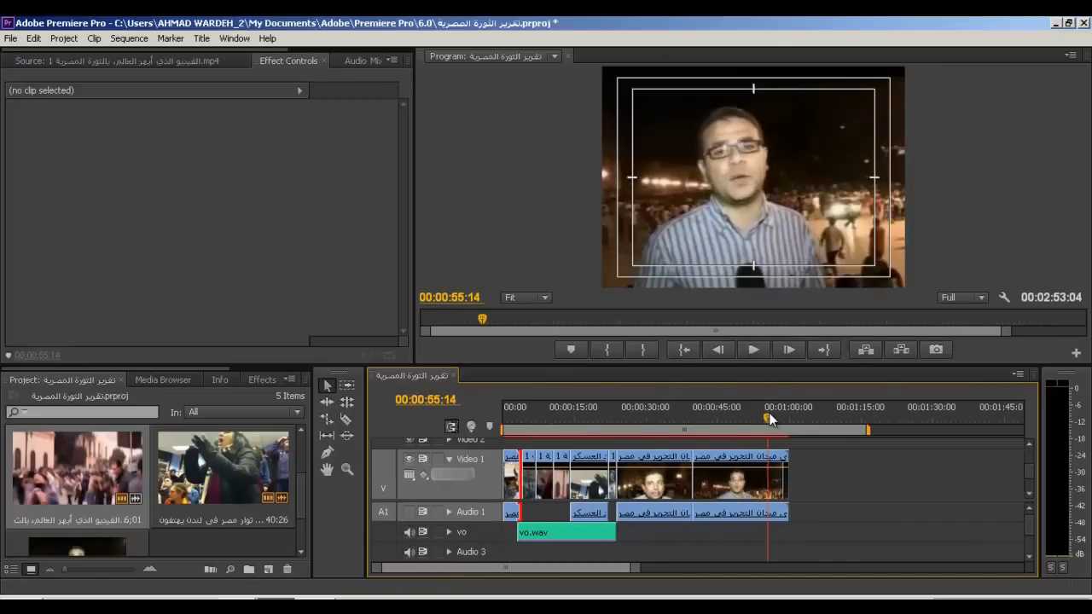
{"action": "left_click_drag", "start_coordinate": [771, 418], "coordinate": [755, 418]}
{"action": "key", "text": "space"}
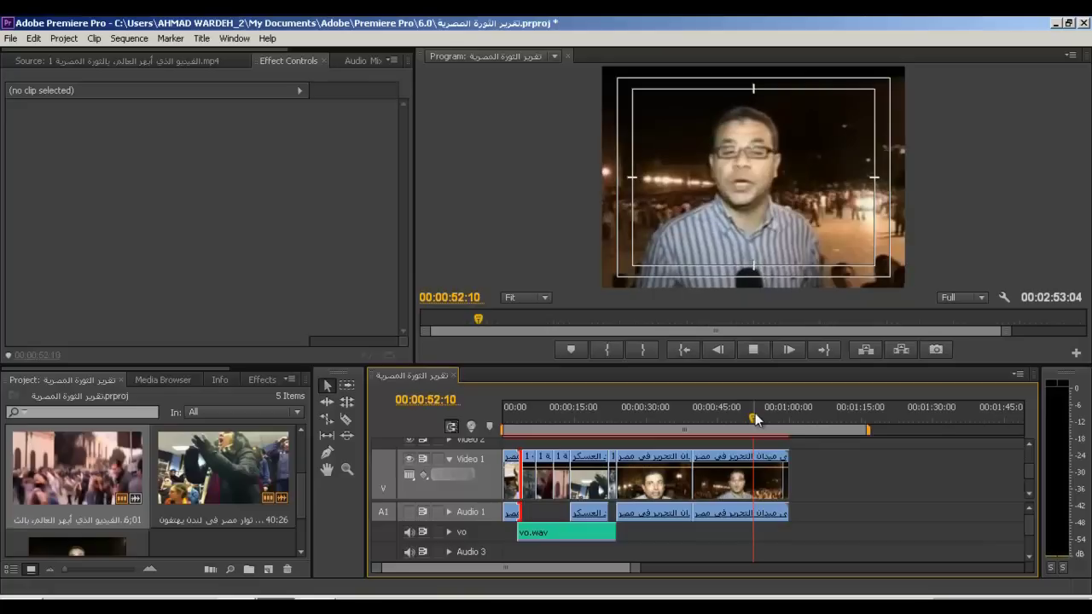
{"action": "key", "text": "space"}
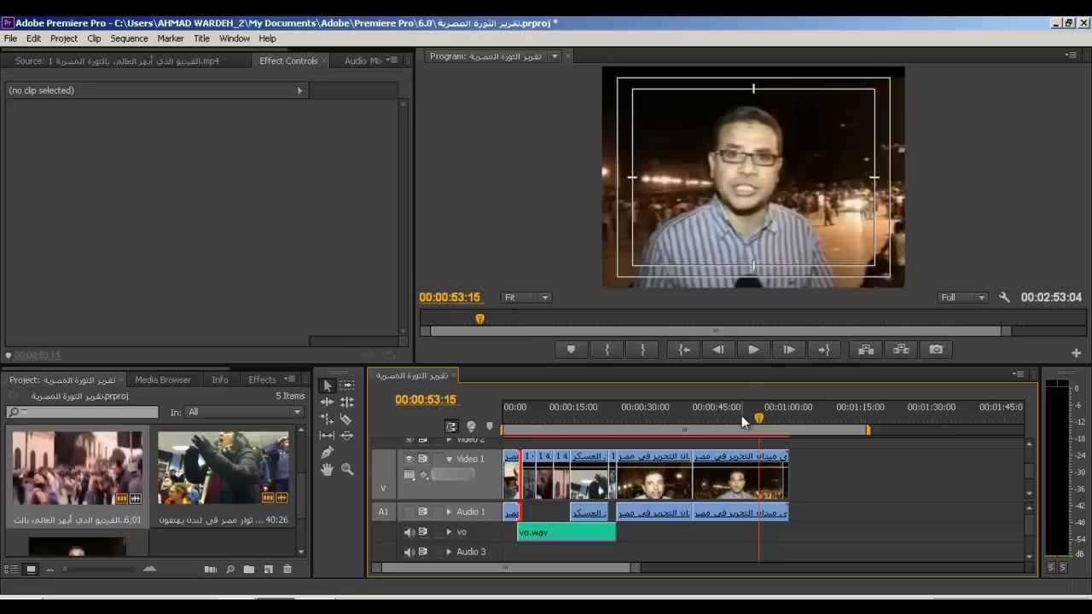
Zoom in and play the opening from the start, scrubbing through the first five seconds.
{"action": "left_click_drag", "start_coordinate": [504, 418], "coordinate": [502, 420]}
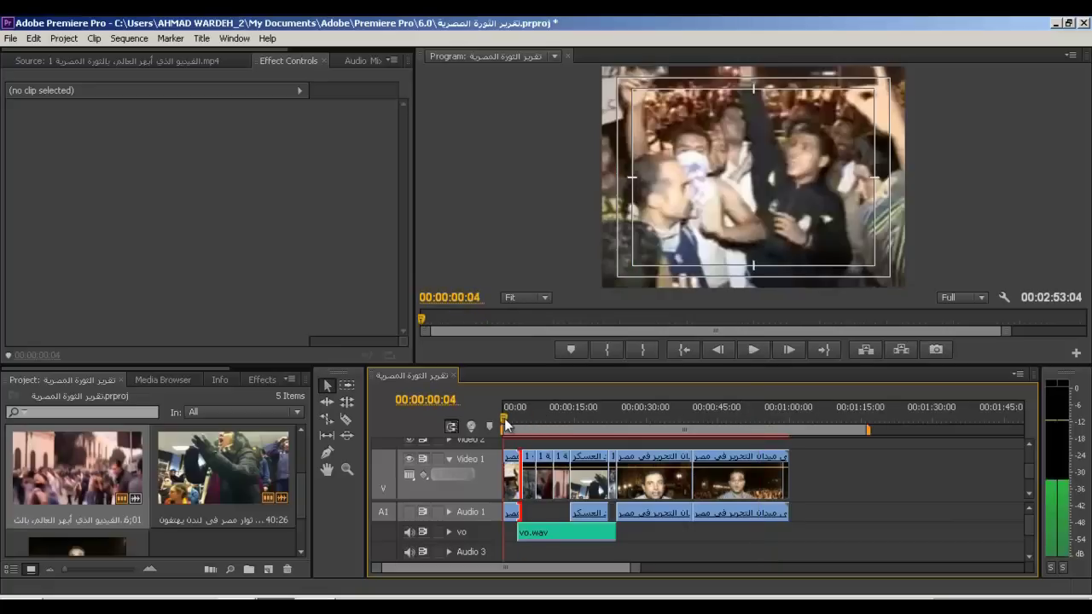
{"action": "key", "text": "equal"}
{"action": "key", "text": "equal"}
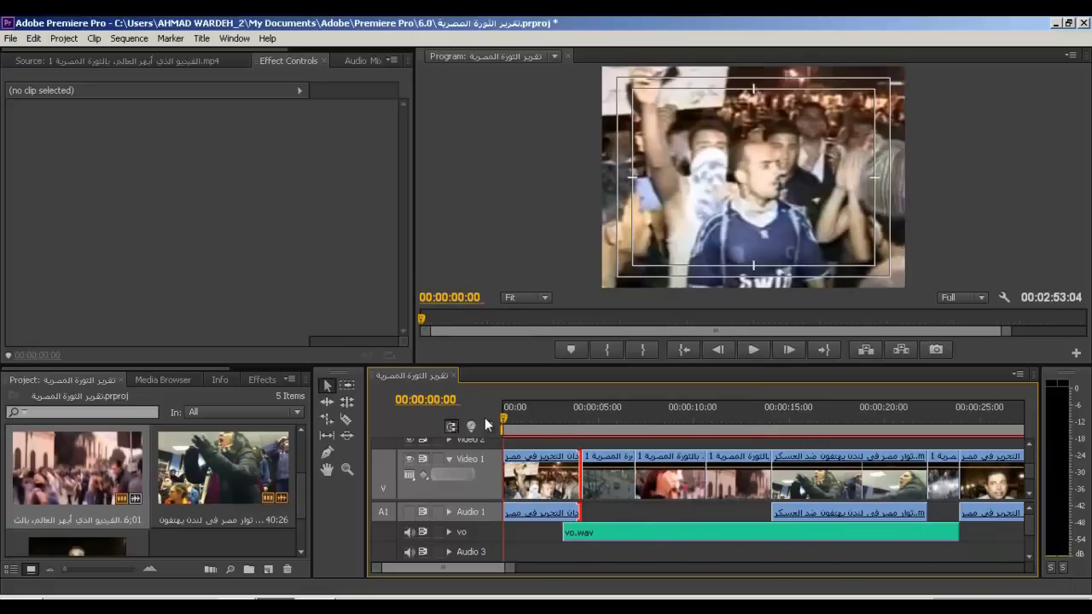
{"action": "key", "text": "space"}
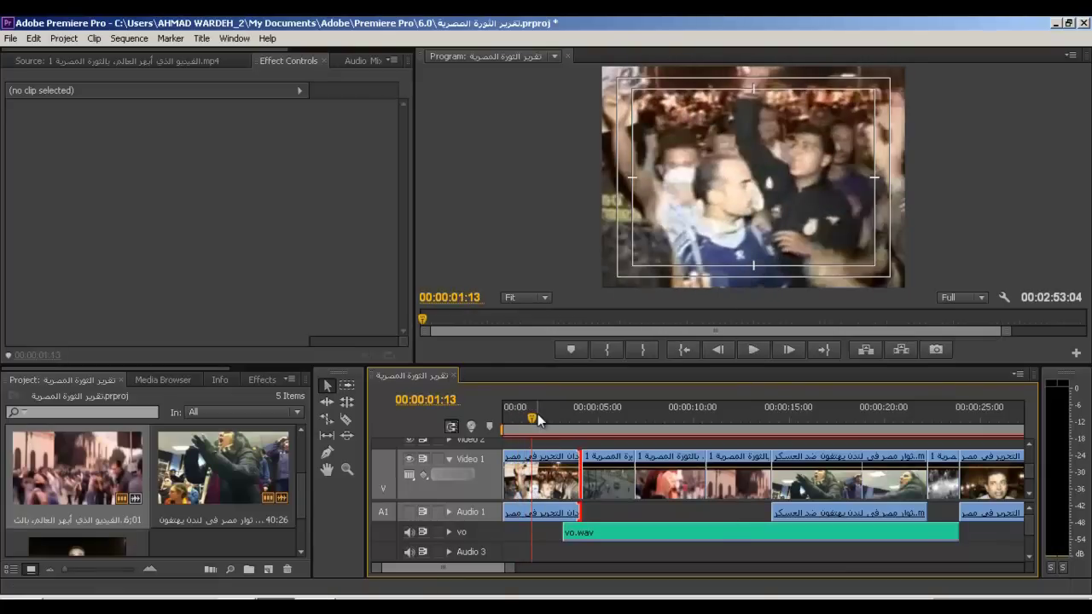
{"action": "mouse_move", "coordinate": [537, 413]}
{"action": "left_mouse_down"}
{"action": "mouse_move", "coordinate": [601, 406]}
{"action": "mouse_move", "coordinate": [603, 419]}
{"action": "mouse_move", "coordinate": [656, 419]}
{"action": "mouse_move", "coordinate": [644, 428]}
{"action": "mouse_move", "coordinate": [512, 417]}
{"action": "left_mouse_up"}
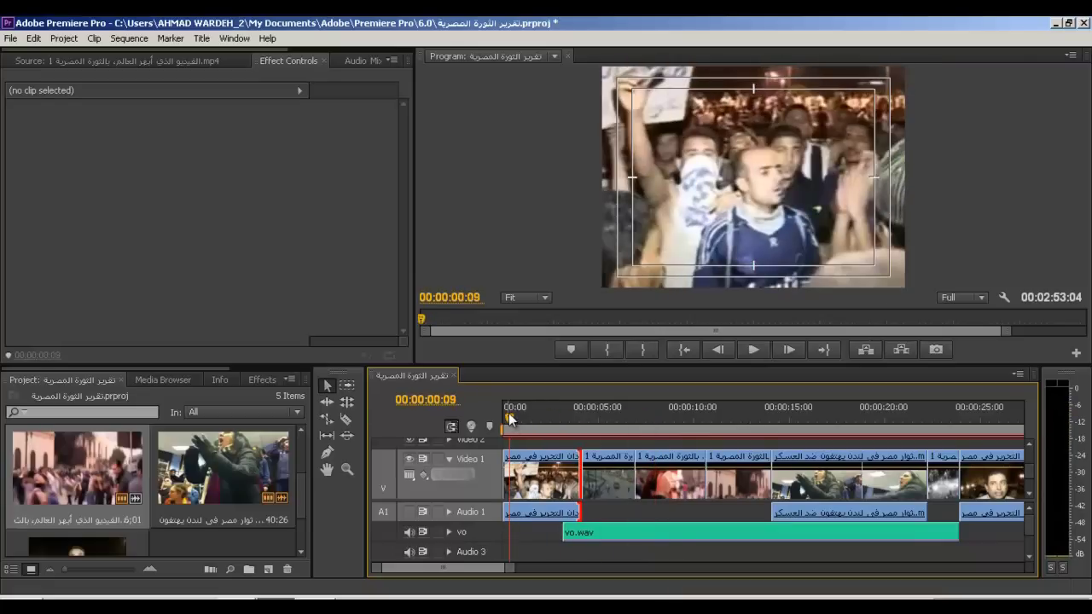
Mute and unmute the vo track while scrubbing to six seconds, then move the work area start later.
{"action": "left_click", "coordinate": [410, 532]}
{"action": "mouse_move", "coordinate": [537, 422]}
{"action": "left_mouse_down"}
{"action": "mouse_move", "coordinate": [683, 409]}
{"action": "mouse_move", "coordinate": [674, 413]}
{"action": "left_mouse_up"}
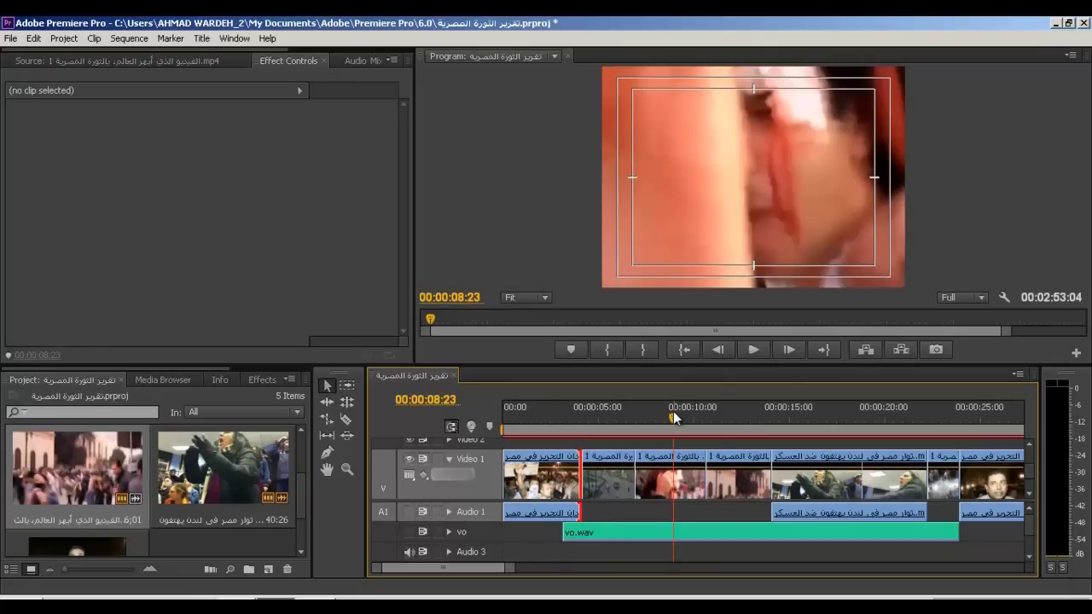
{"action": "scroll", "coordinate": [669, 426], "scroll_direction": "down", "scroll_amount": 3}
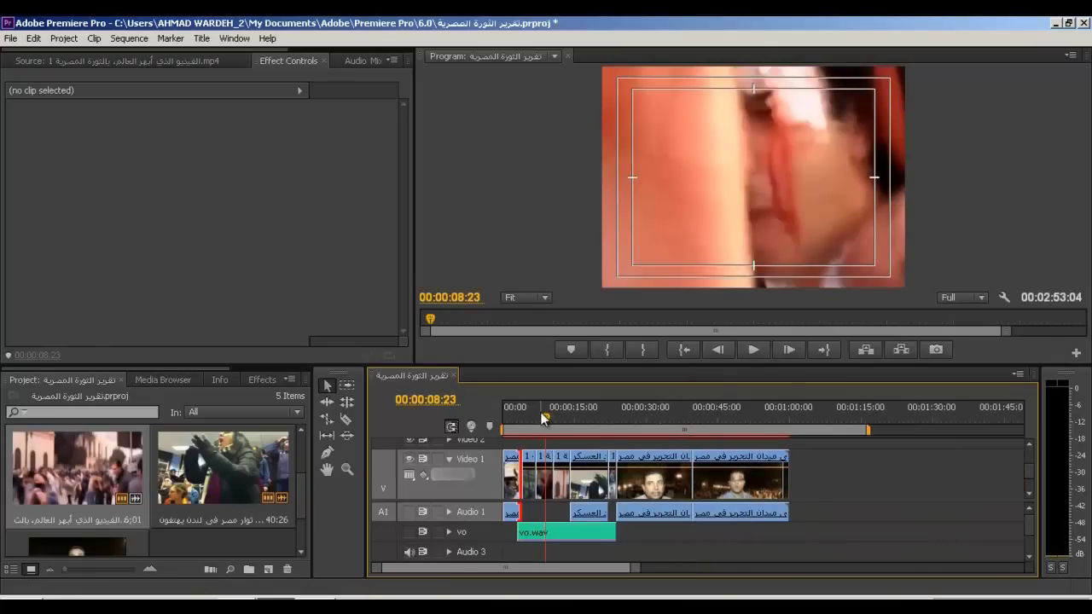
{"action": "left_click", "coordinate": [408, 532]}
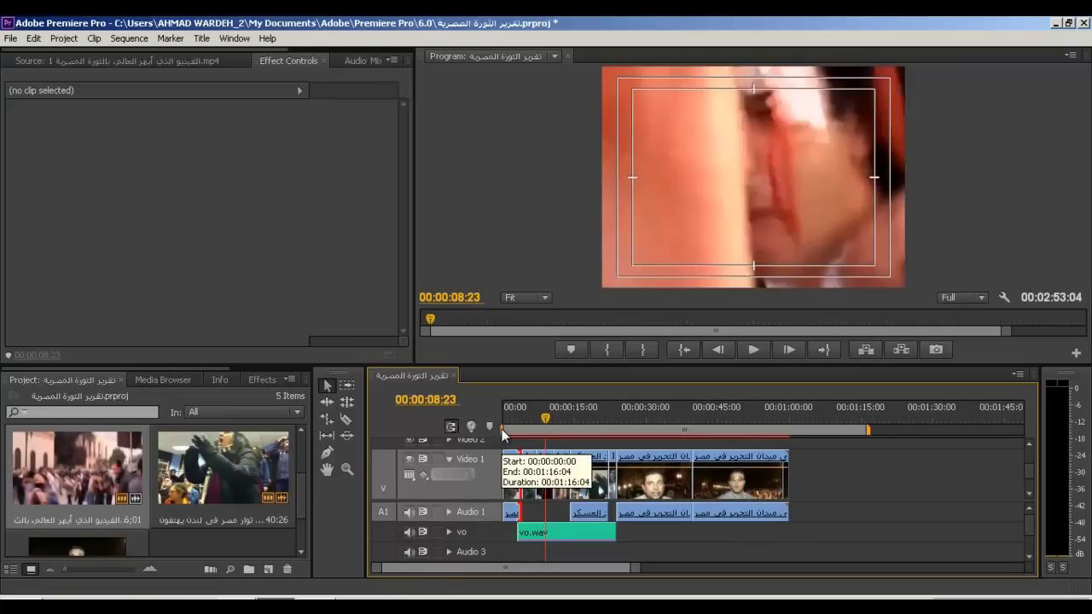
{"action": "left_click_drag", "start_coordinate": [502, 429], "coordinate": [532, 435]}
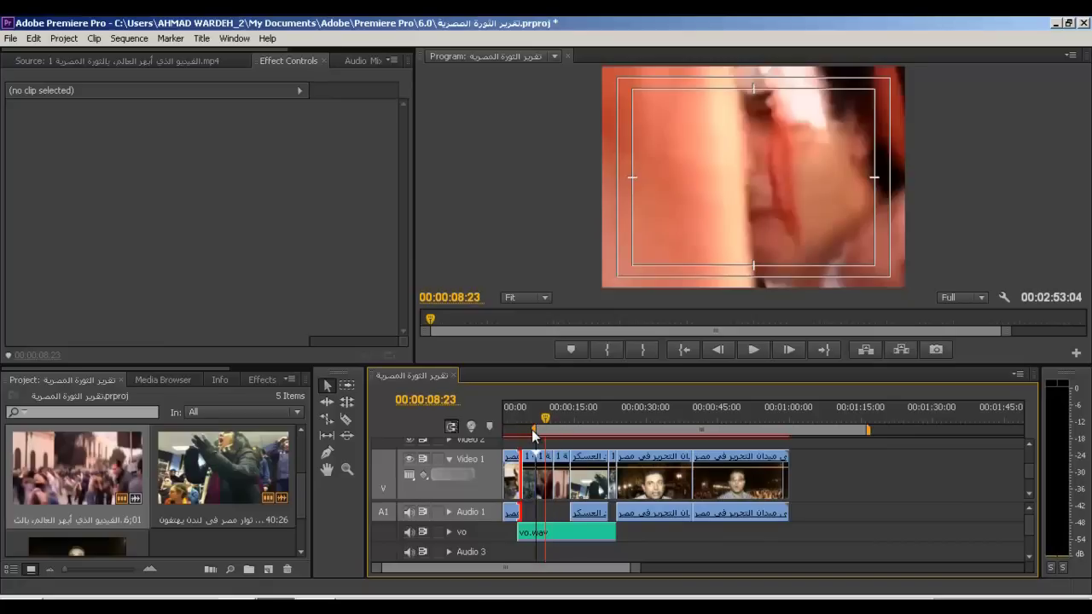
Set the work area from 00:00:00:00 to the end of the last clip near 00:01:00.
{"action": "left_click_drag", "start_coordinate": [531, 435], "coordinate": [491, 437]}
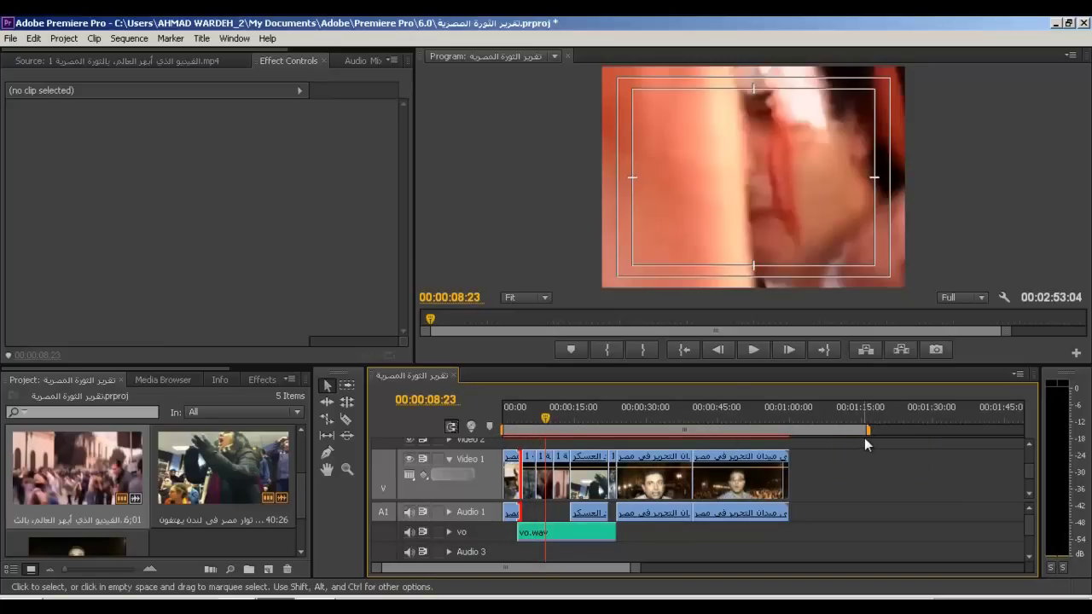
{"action": "left_click_drag", "start_coordinate": [867, 430], "coordinate": [792, 433]}
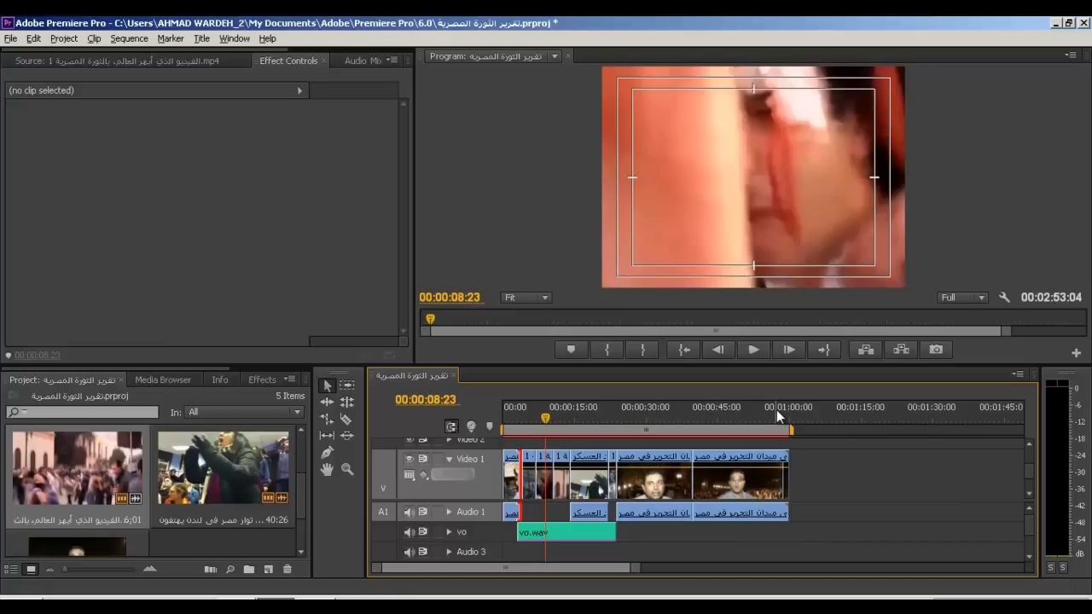
{"action": "key", "text": "alt+bracketleft"}
{"action": "left_click_drag", "start_coordinate": [781, 415], "coordinate": [783, 414]}
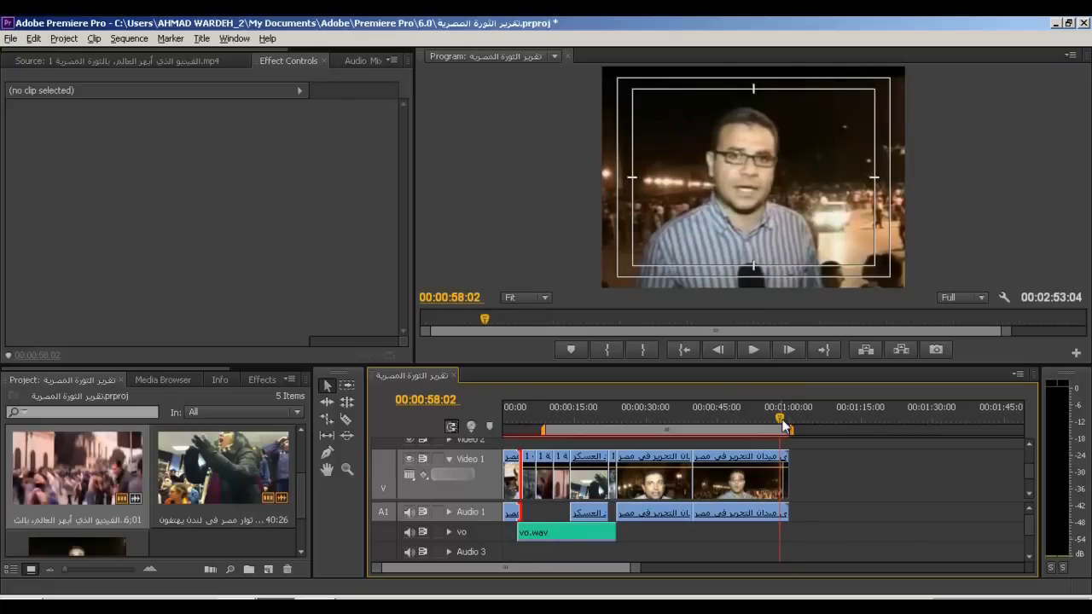
{"action": "key", "text": "alt+bracketright"}
{"action": "left_click_drag", "start_coordinate": [545, 429], "coordinate": [503, 429]}
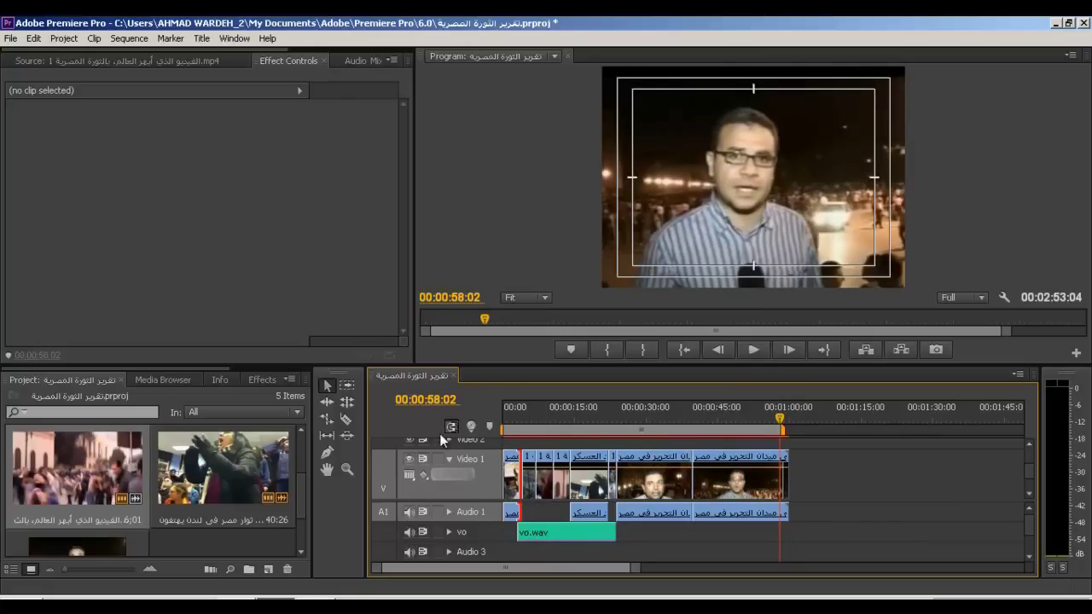
{"action": "left_click_drag", "start_coordinate": [782, 433], "coordinate": [790, 427]}
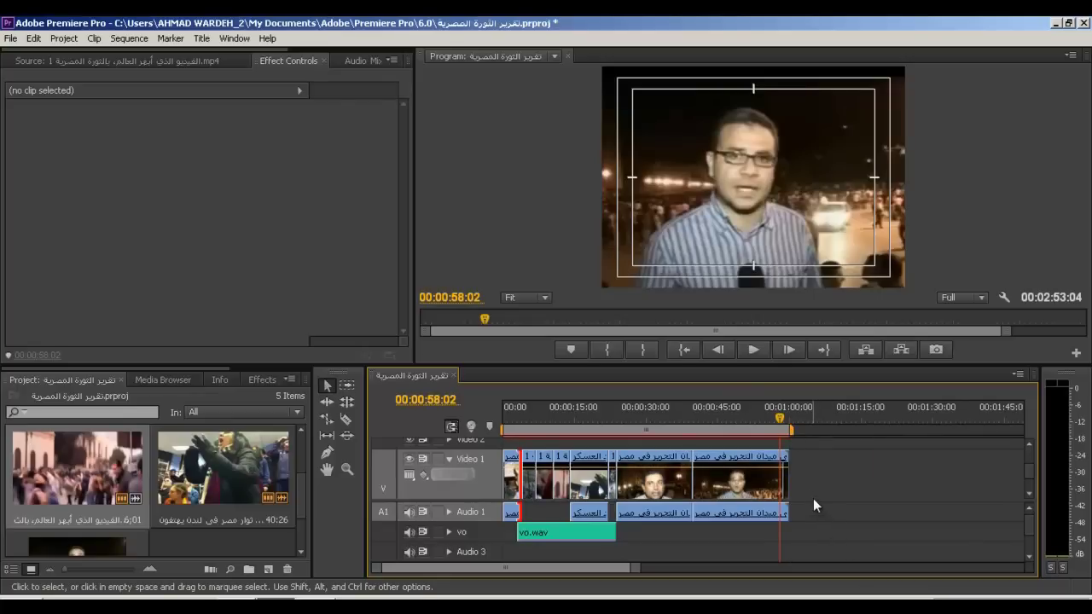
{"action": "key", "text": "="}
{"action": "key", "text": "="}
{"action": "key", "text": "="}
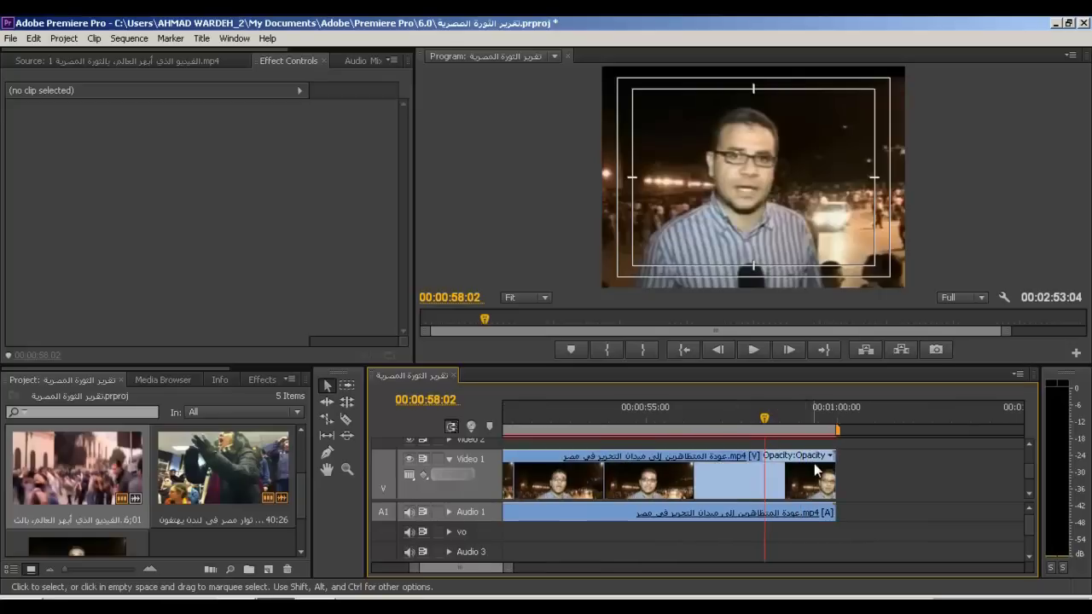
{"action": "key", "text": "space"}
{"action": "key", "text": "space"}
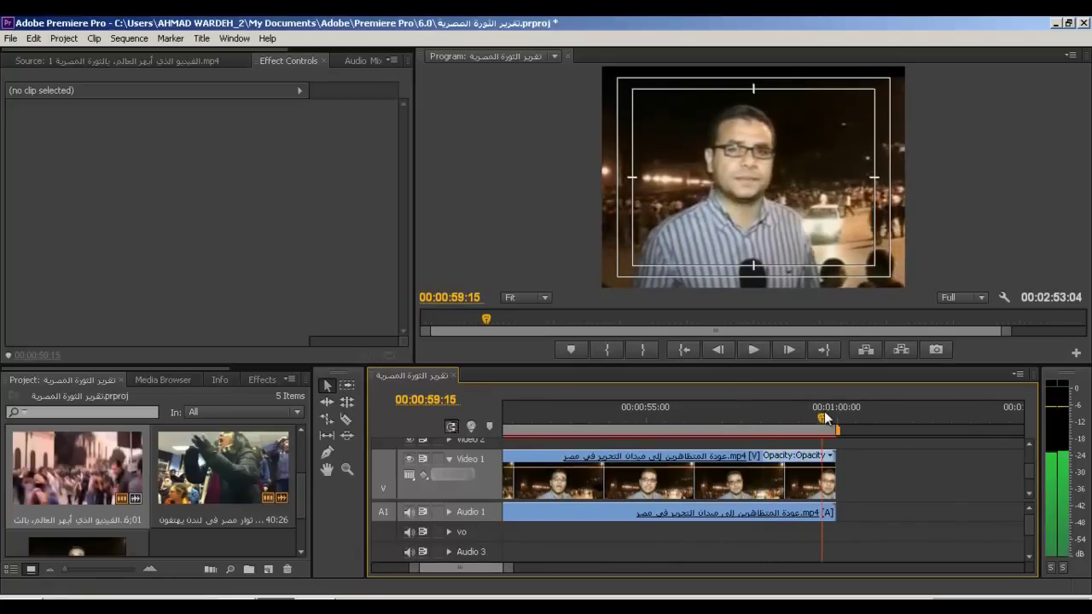
{"action": "left_click_drag", "start_coordinate": [788, 416], "coordinate": [806, 413]}
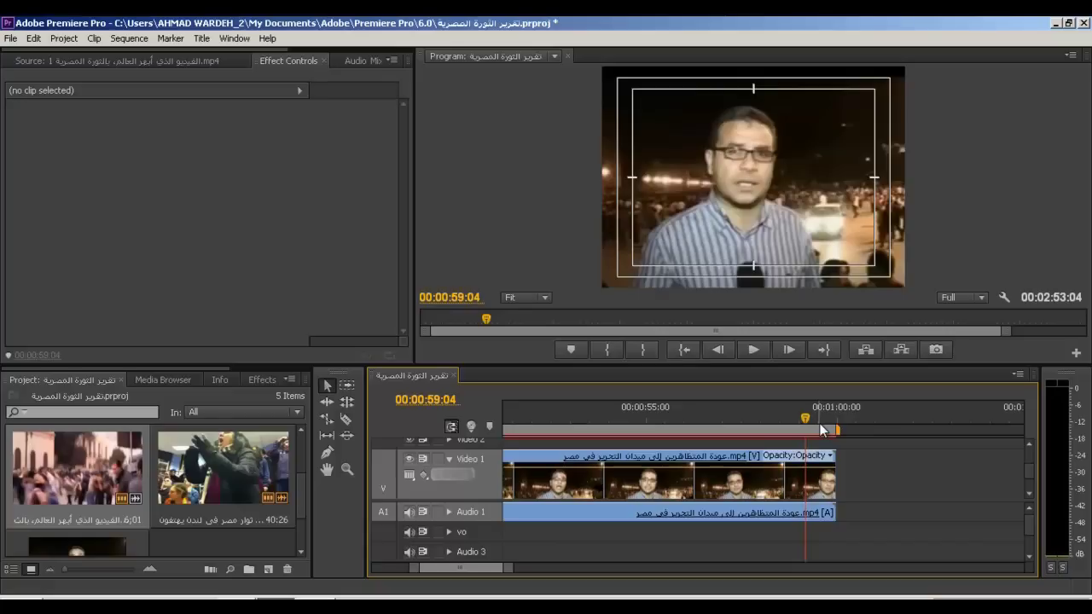
{"action": "key", "text": "space"}
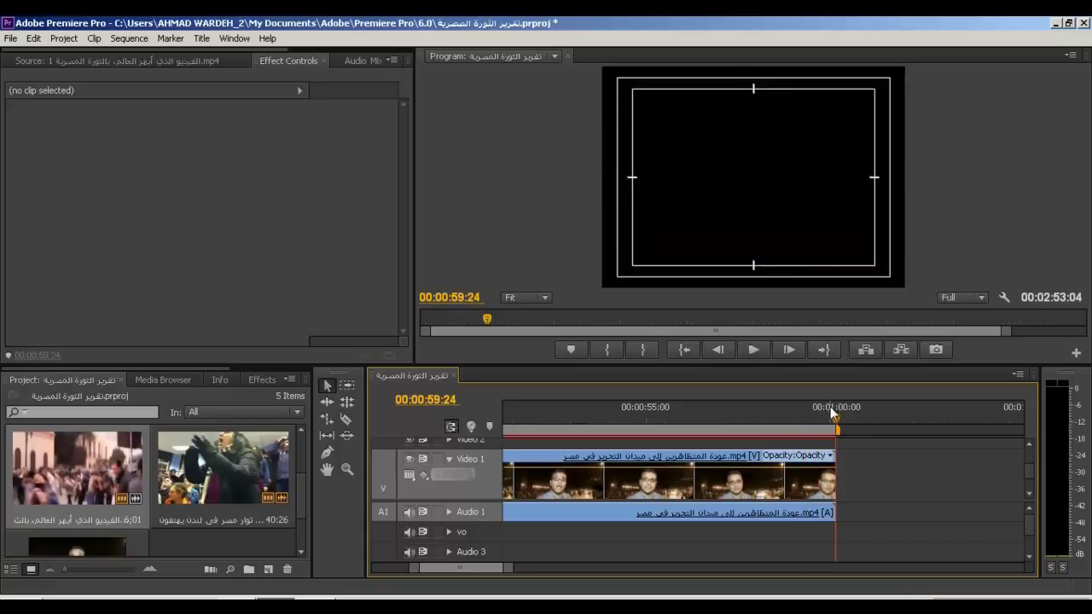
{"action": "left_click", "coordinate": [819, 418]}
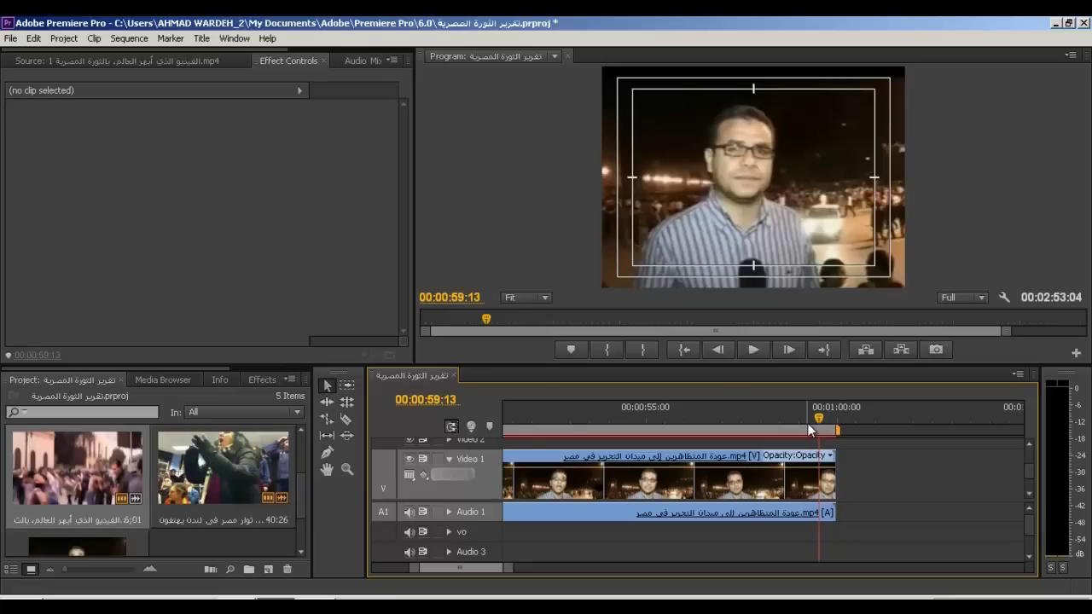
{"action": "left_click", "coordinate": [811, 418]}
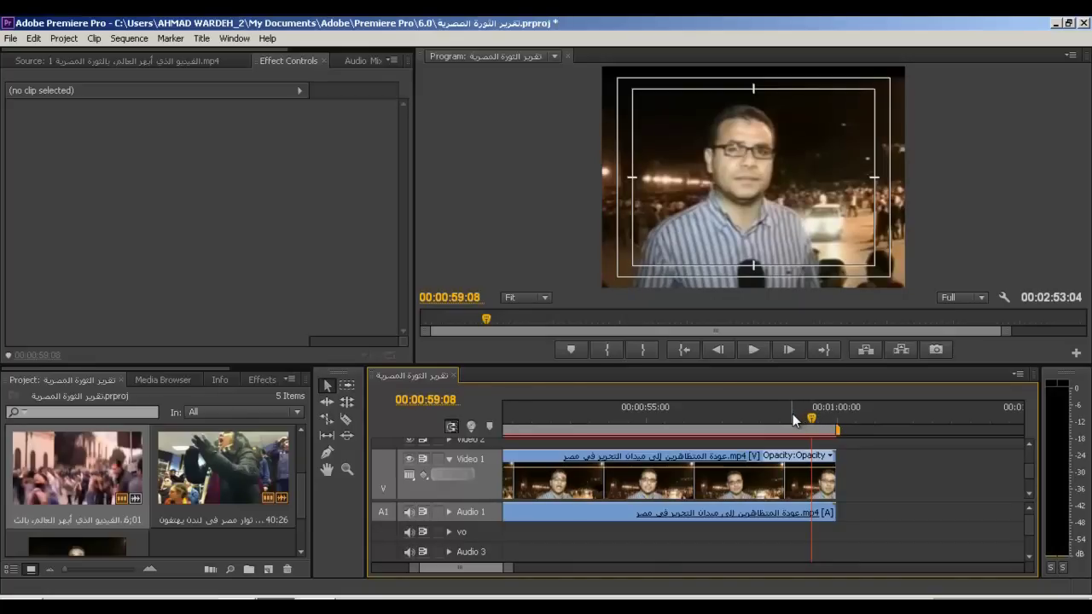
{"action": "left_click", "coordinate": [792, 414]}
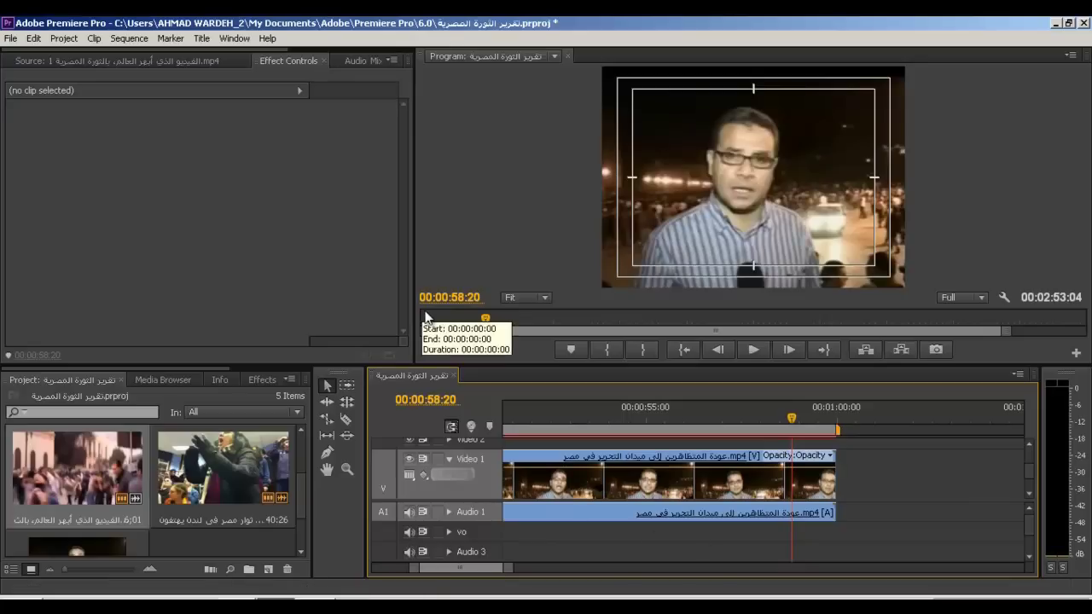
{"action": "left_click", "coordinate": [171, 38]}
{"action": "left_click", "coordinate": [490, 239]}
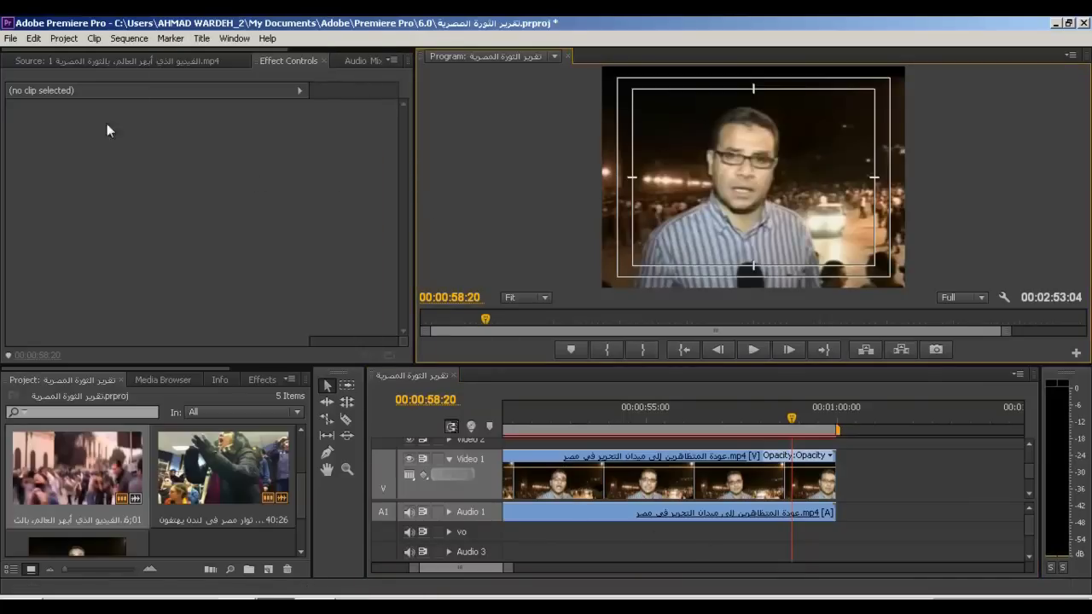
Select the reporter clip and open Export Settings through File > Export > Media.
{"action": "left_click", "coordinate": [11, 39]}
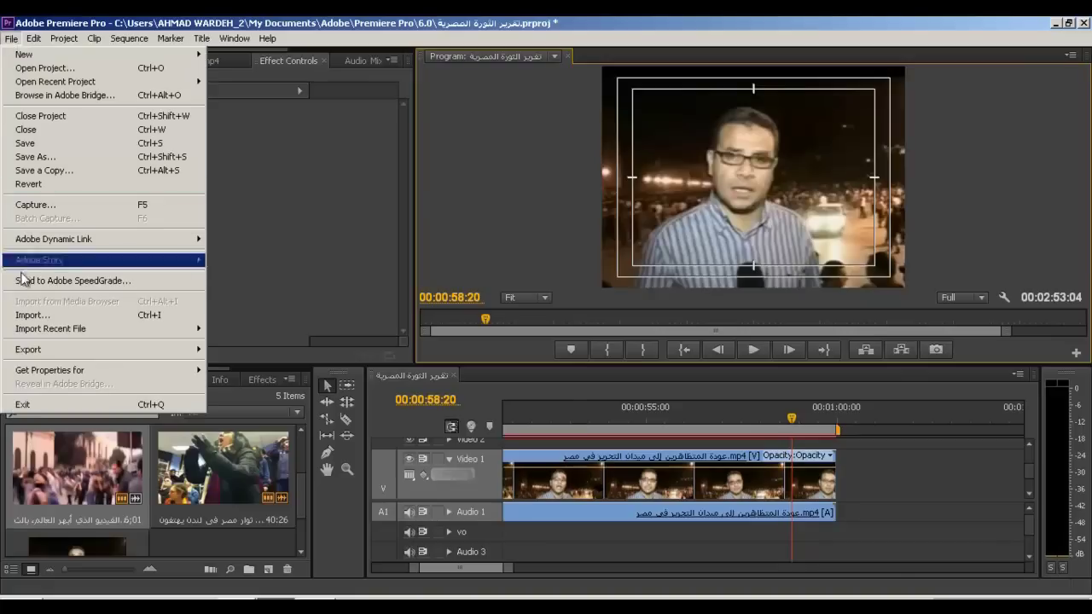
{"action": "mouse_move", "coordinate": [35, 352]}
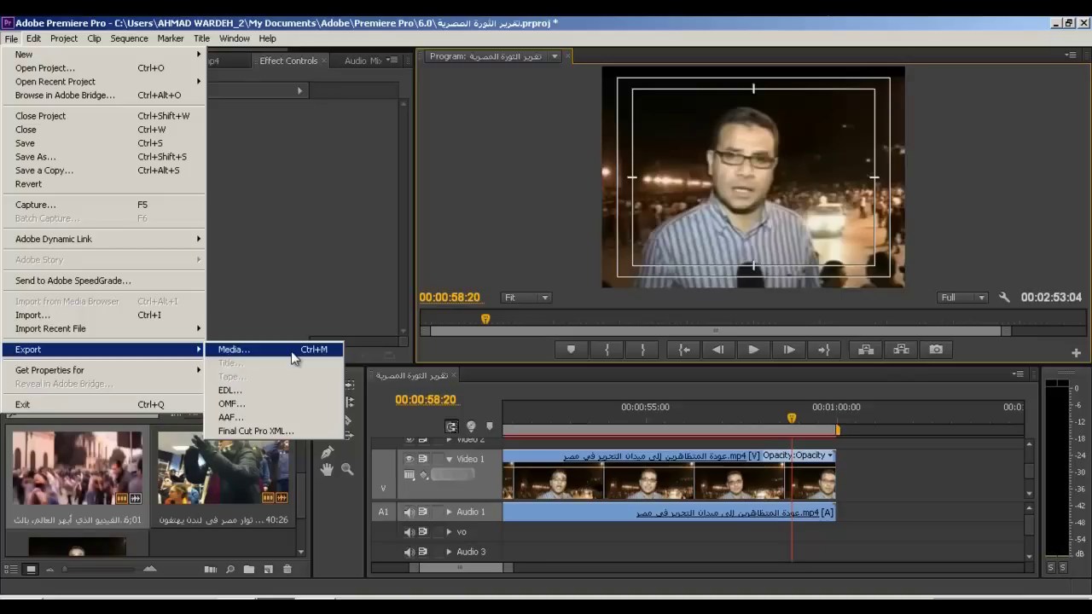
{"action": "left_click", "coordinate": [350, 275]}
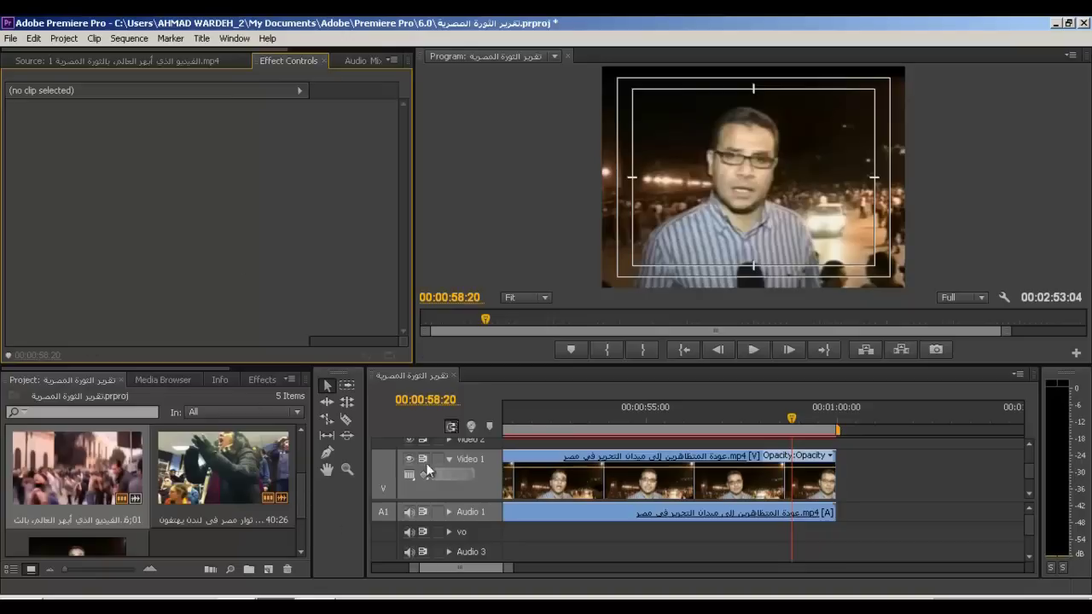
{"action": "left_click", "coordinate": [12, 39]}
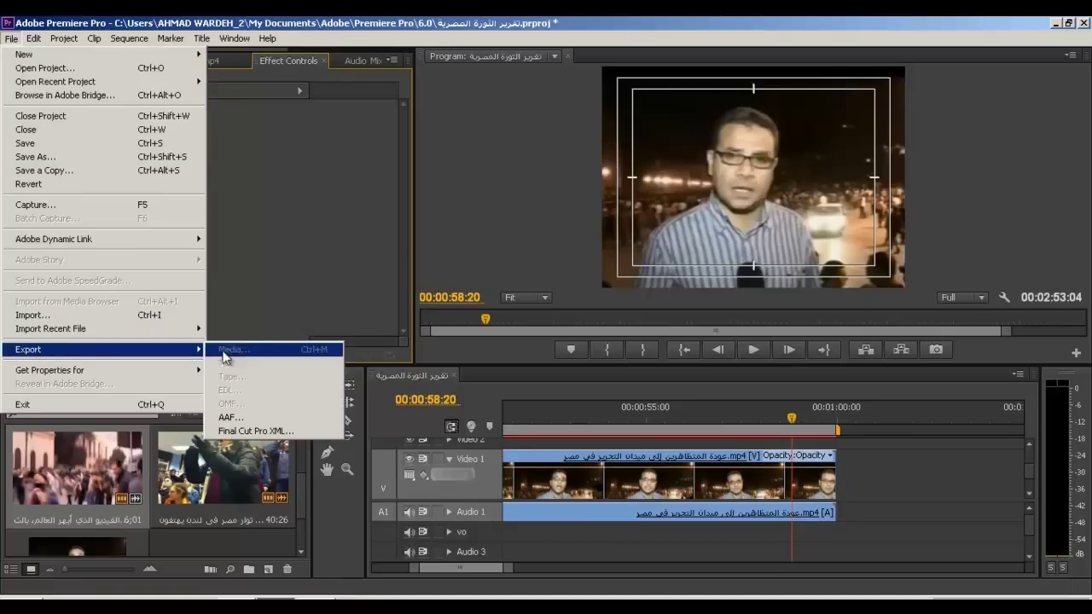
{"action": "left_click", "coordinate": [337, 486]}
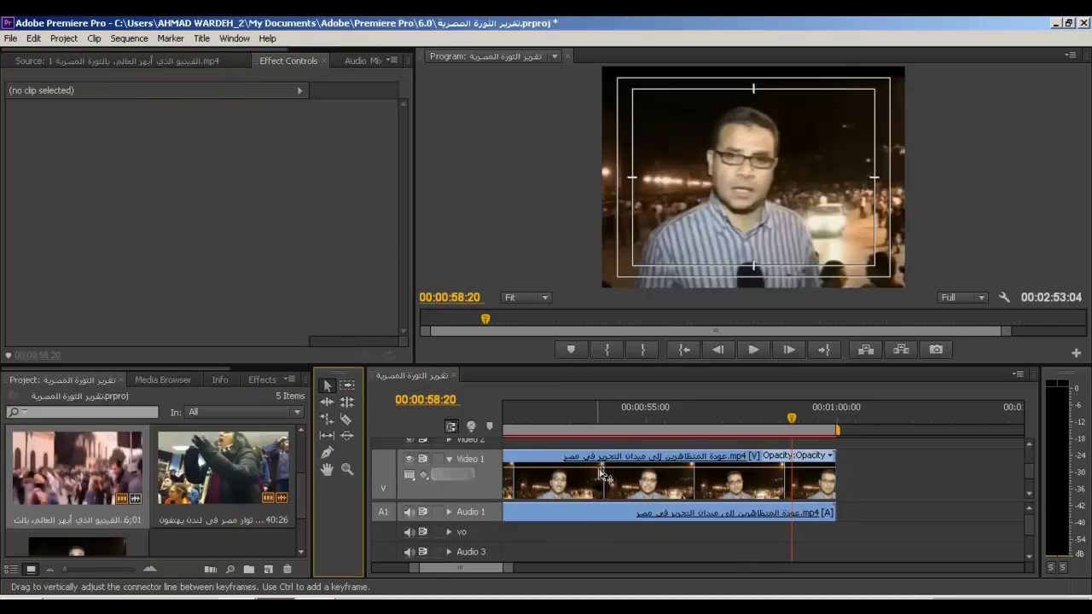
{"action": "left_click", "coordinate": [606, 475]}
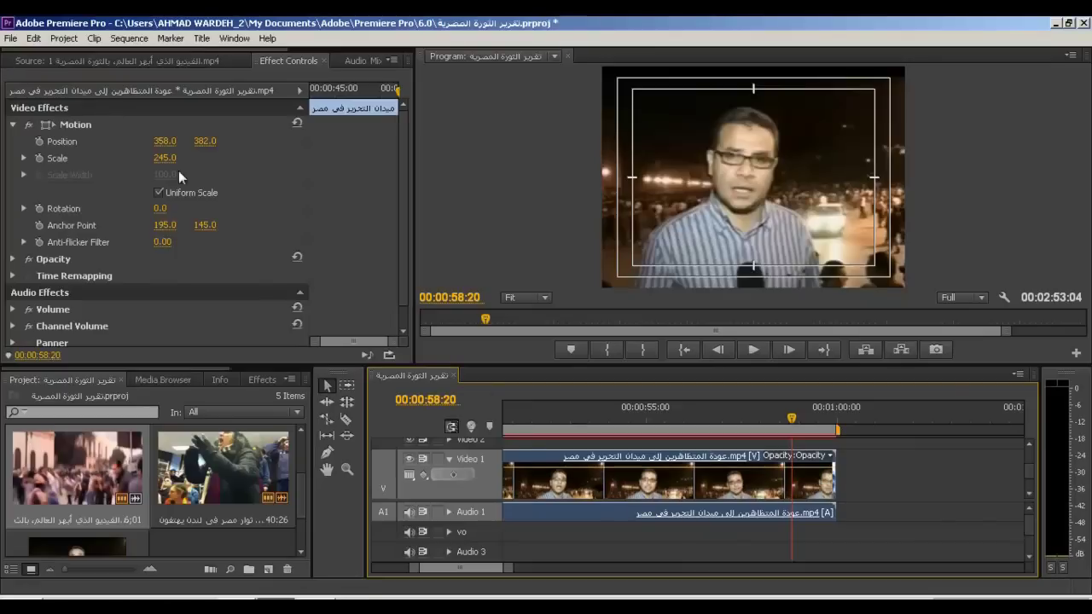
{"action": "left_click", "coordinate": [11, 39]}
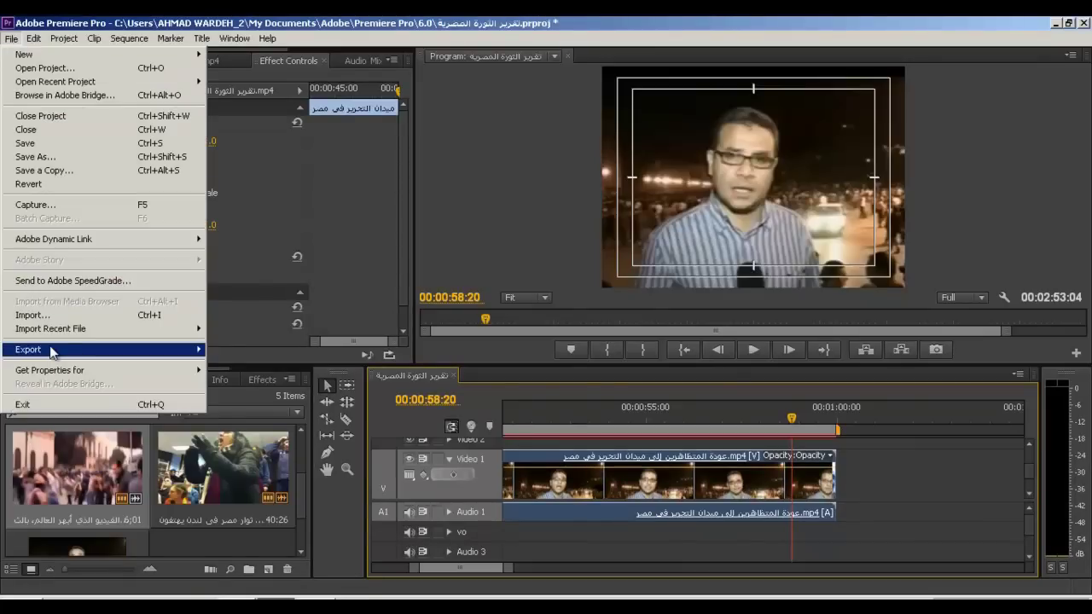
{"action": "mouse_move", "coordinate": [51, 352]}
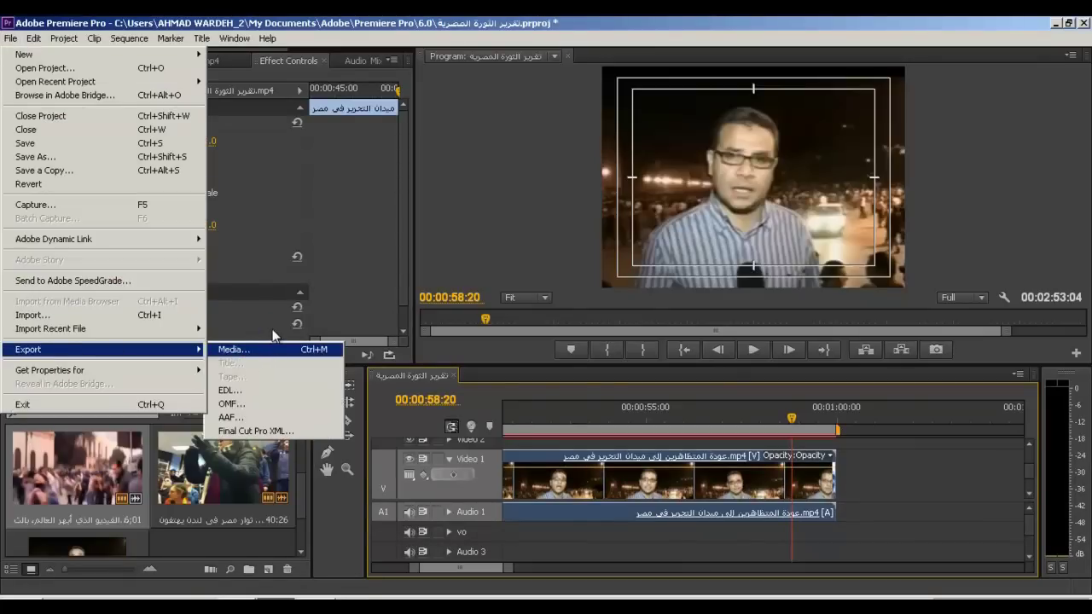
{"action": "left_click", "coordinate": [271, 346]}
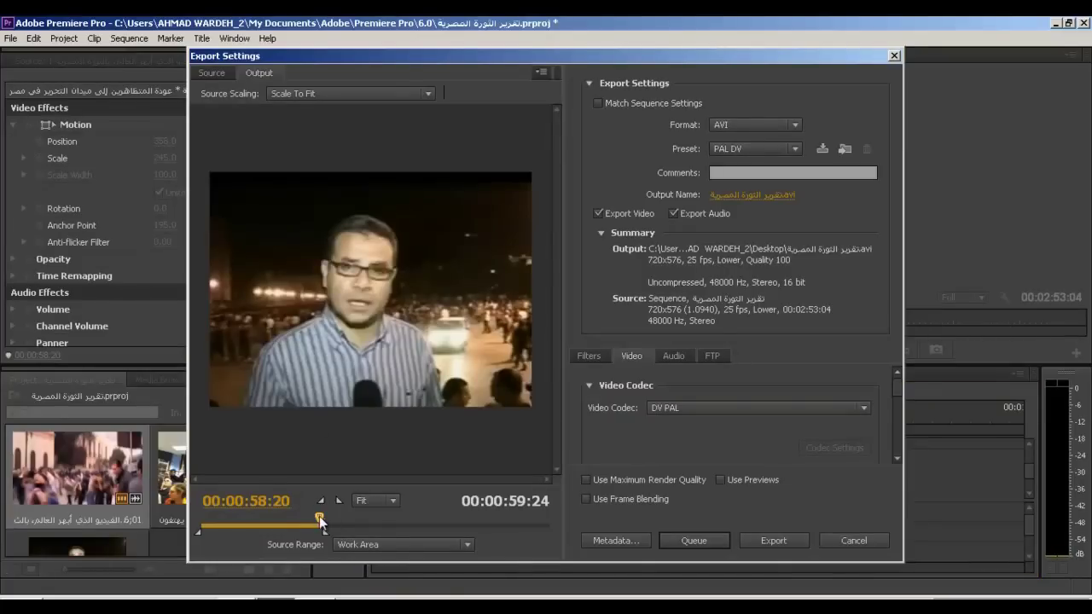
Set the export format to AVI with the PAL DV preset and open the Output Name save dialog.
{"action": "left_click_drag", "start_coordinate": [319, 521], "coordinate": [191, 517]}
{"action": "left_click", "coordinate": [751, 126]}
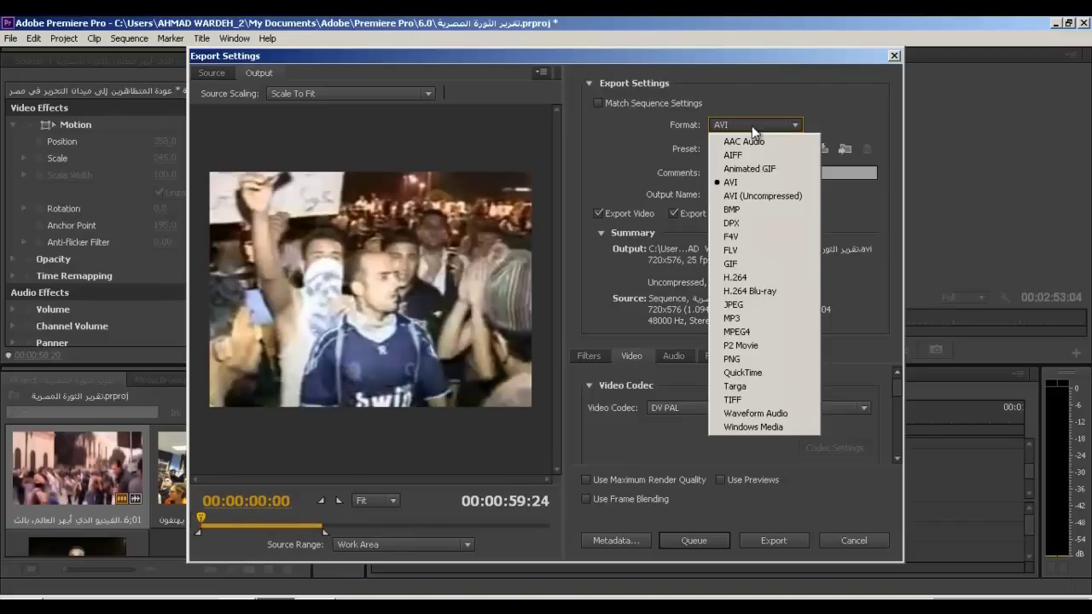
{"action": "left_click", "coordinate": [734, 359]}
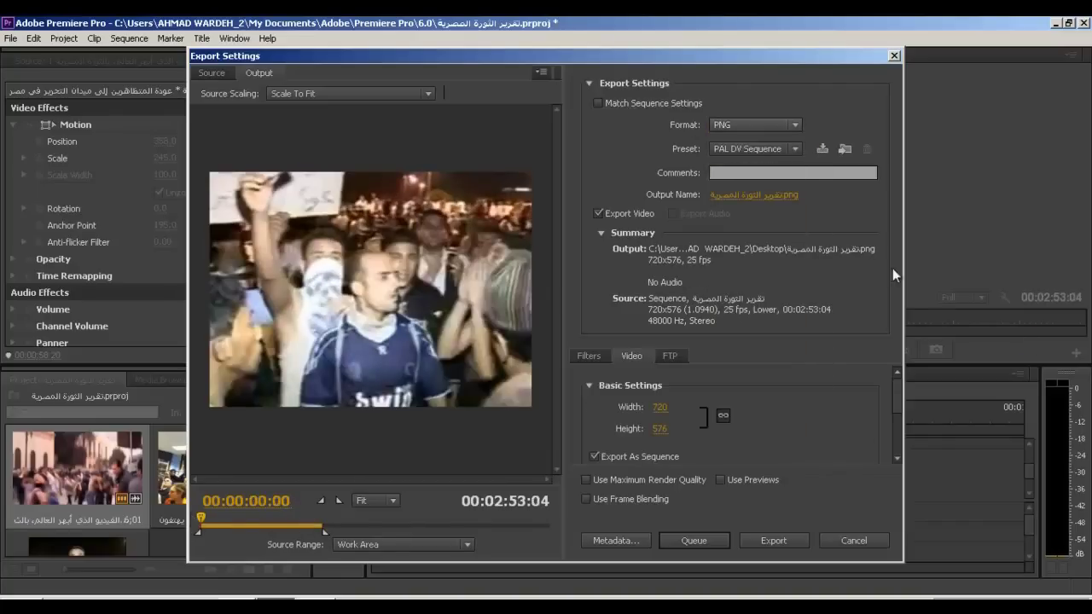
{"action": "left_click", "coordinate": [775, 124]}
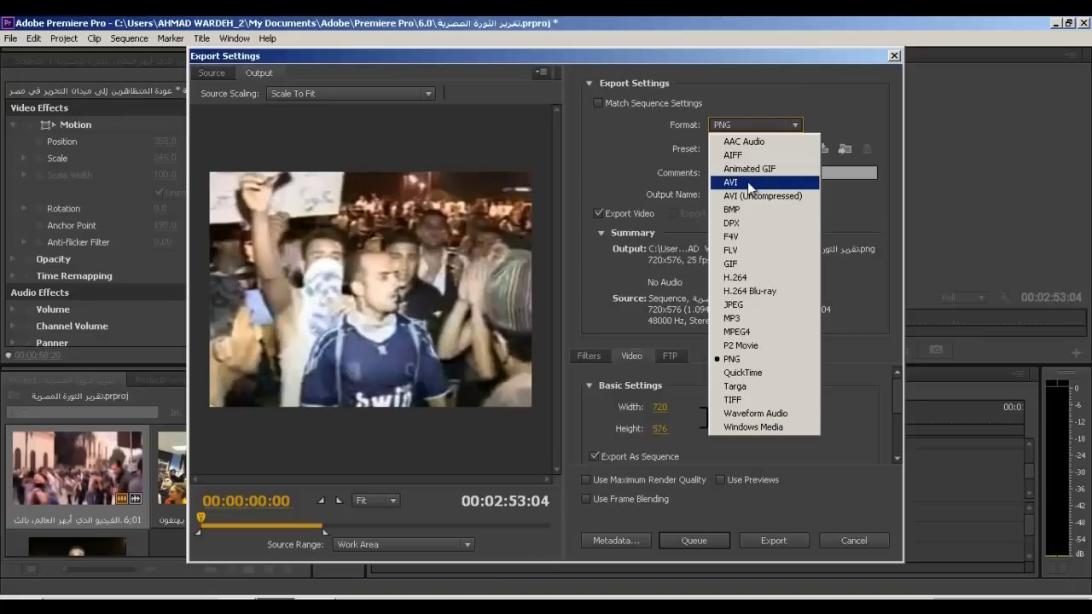
{"action": "left_click", "coordinate": [749, 182]}
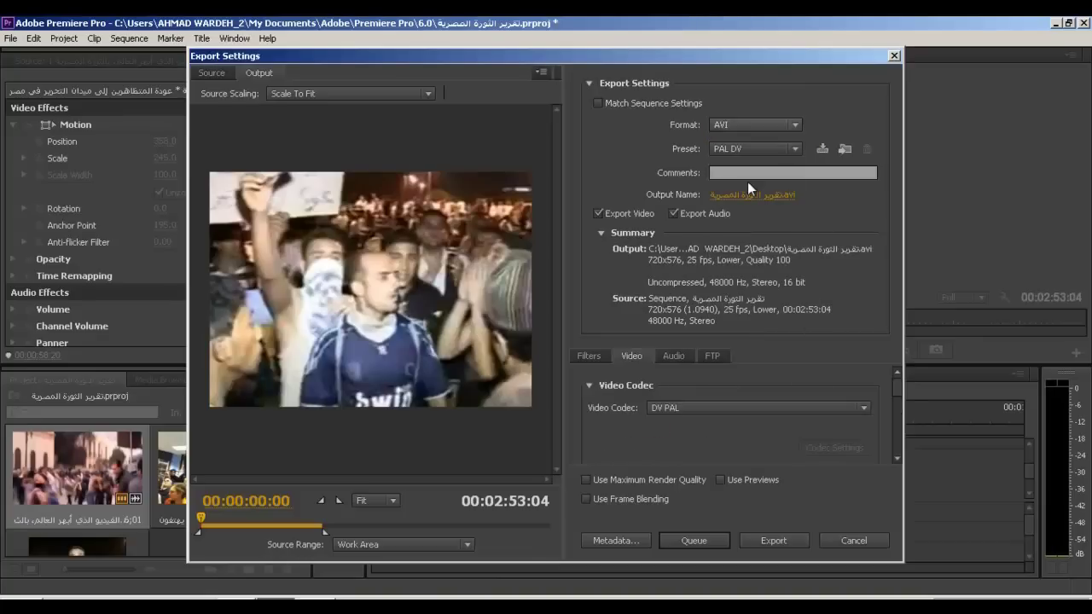
{"action": "left_click", "coordinate": [775, 151]}
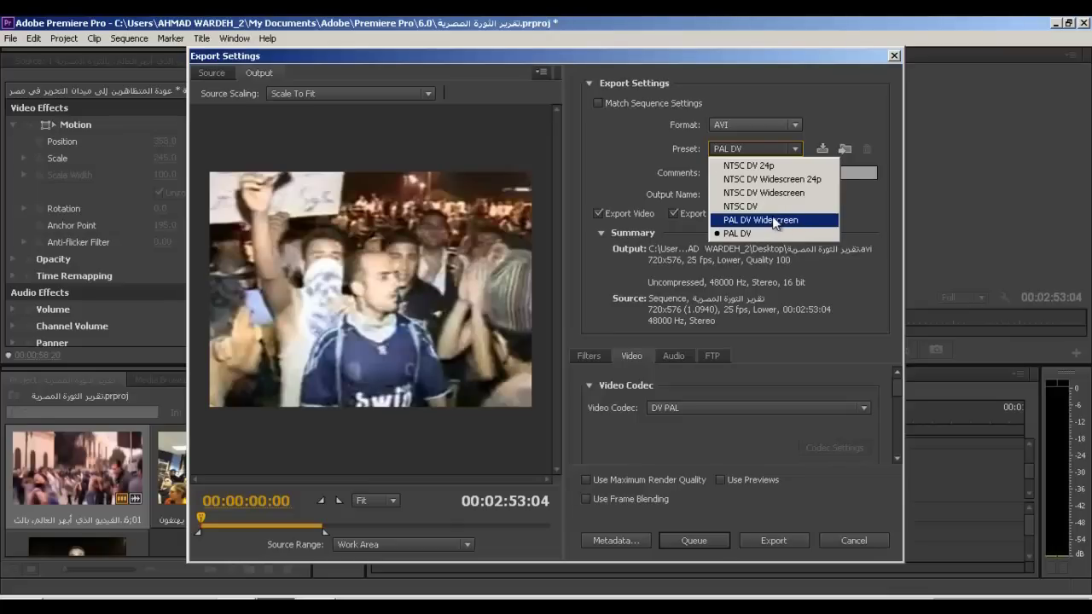
{"action": "left_click", "coordinate": [762, 235]}
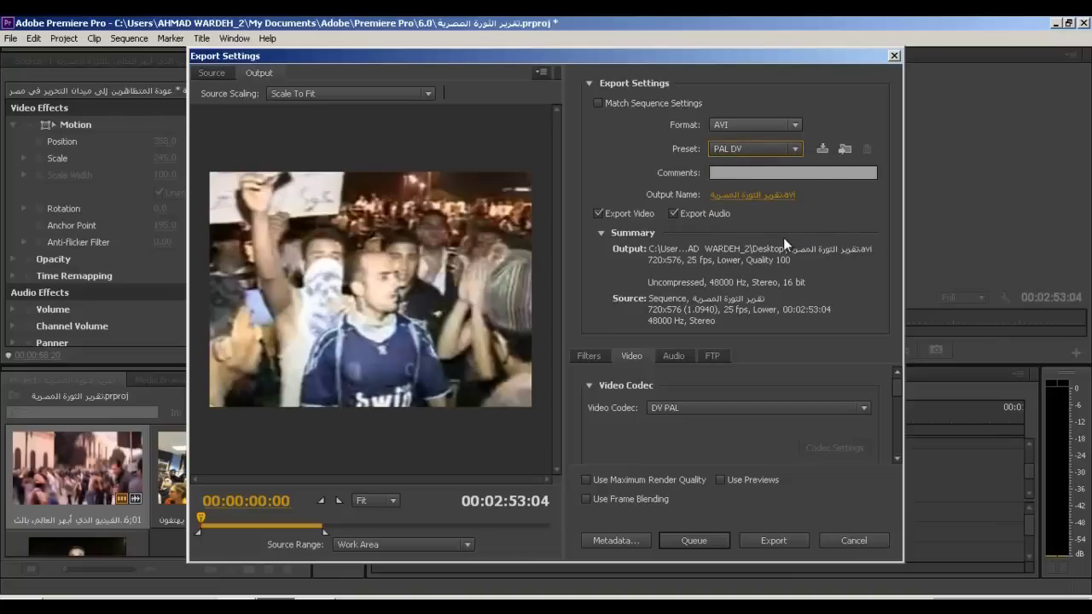
{"action": "left_click", "coordinate": [740, 195]}
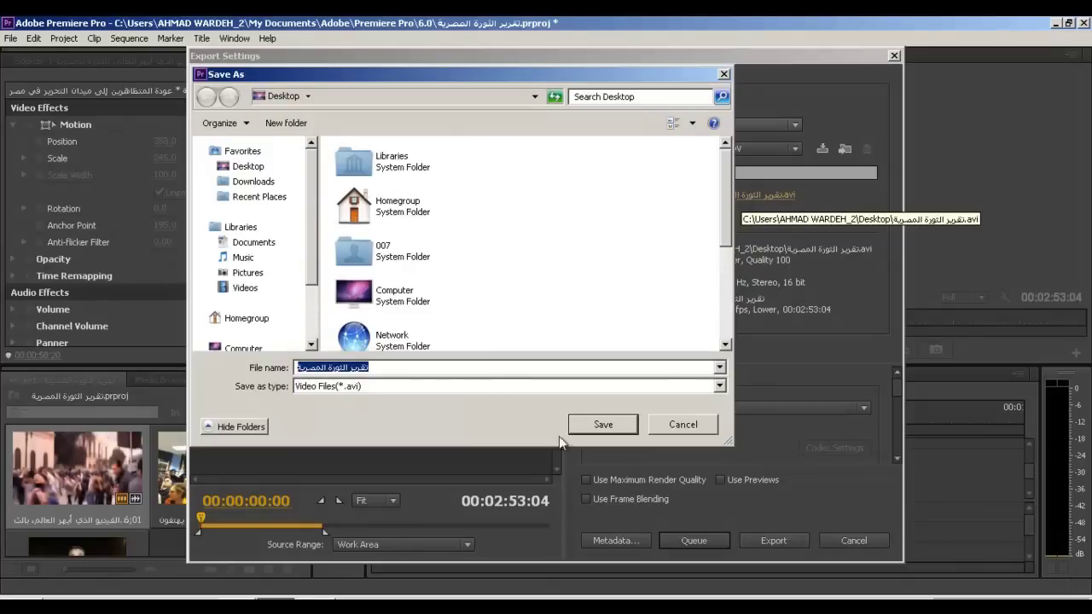
Save the output to the Desktop, review the Audio, FTP and Filters settings, and export the AVI.
{"action": "left_click", "coordinate": [603, 424]}
{"action": "left_click_drag", "start_coordinate": [896, 389], "coordinate": [897, 451]}
{"action": "left_click", "coordinate": [673, 357]}
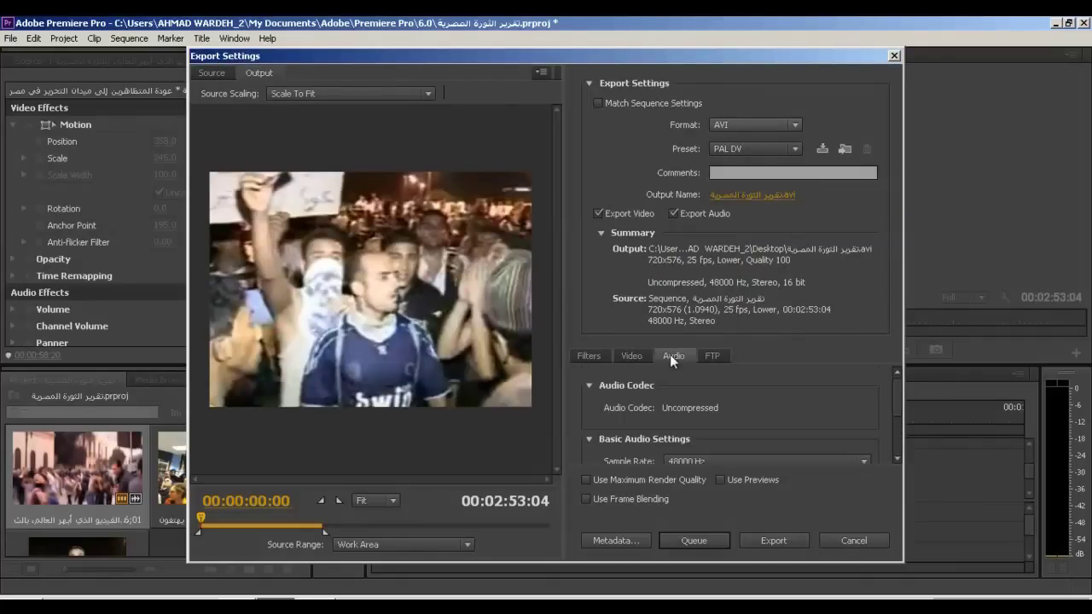
{"action": "left_click", "coordinate": [709, 354]}
{"action": "left_click", "coordinate": [580, 353]}
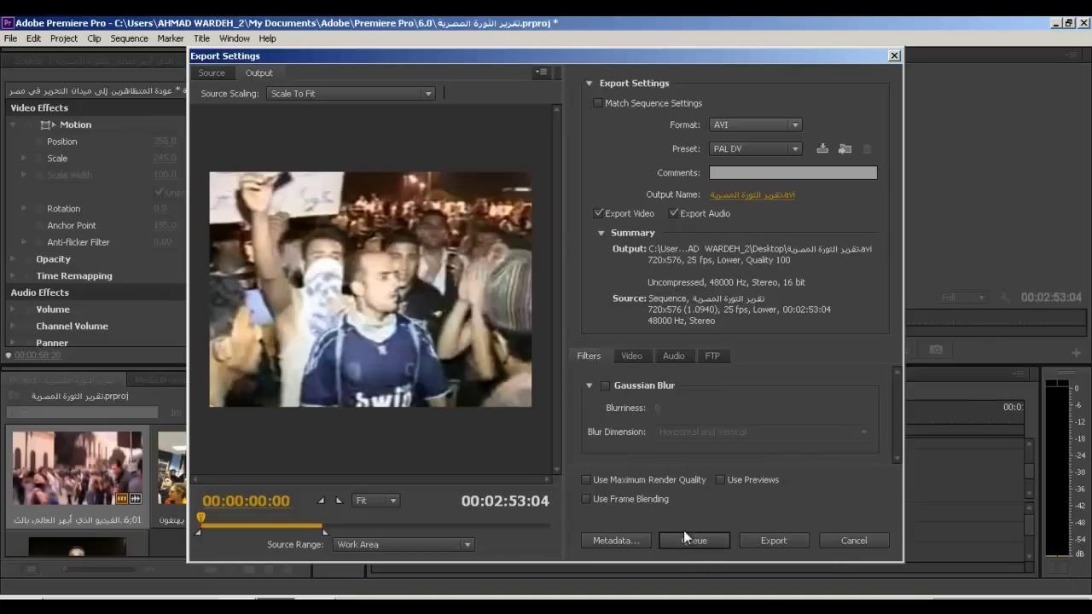
{"action": "left_click", "coordinate": [776, 540]}
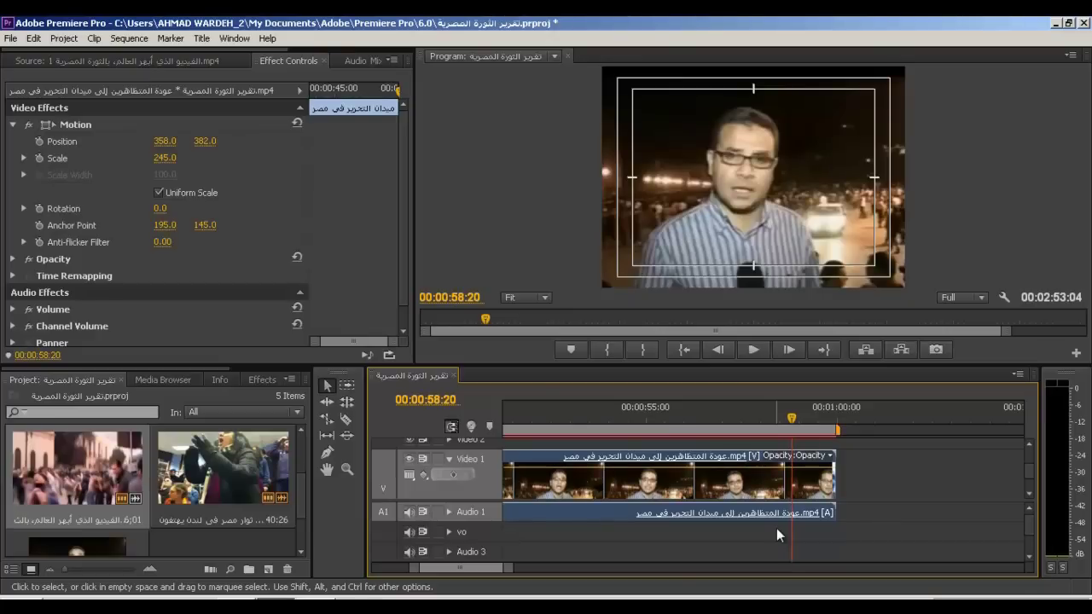
Minimize Premiere and play the exported news report AVI from the desktop in Windows Media Player.
{"action": "left_click", "coordinate": [1055, 24]}
{"action": "double_click", "coordinate": [149, 457]}
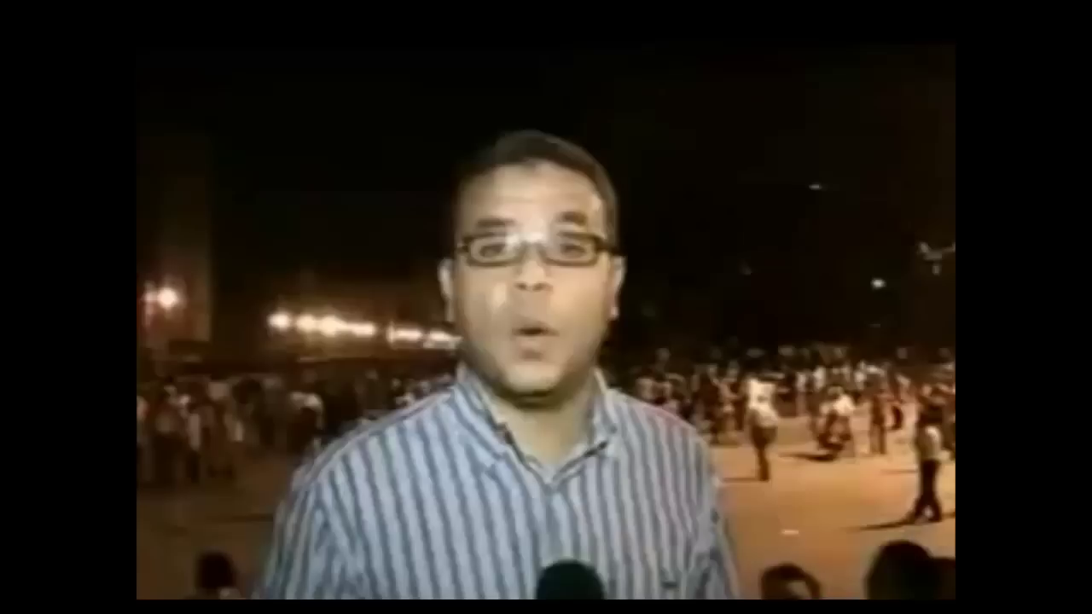
{"action": "mouse_move", "coordinate": [1045, 414]}
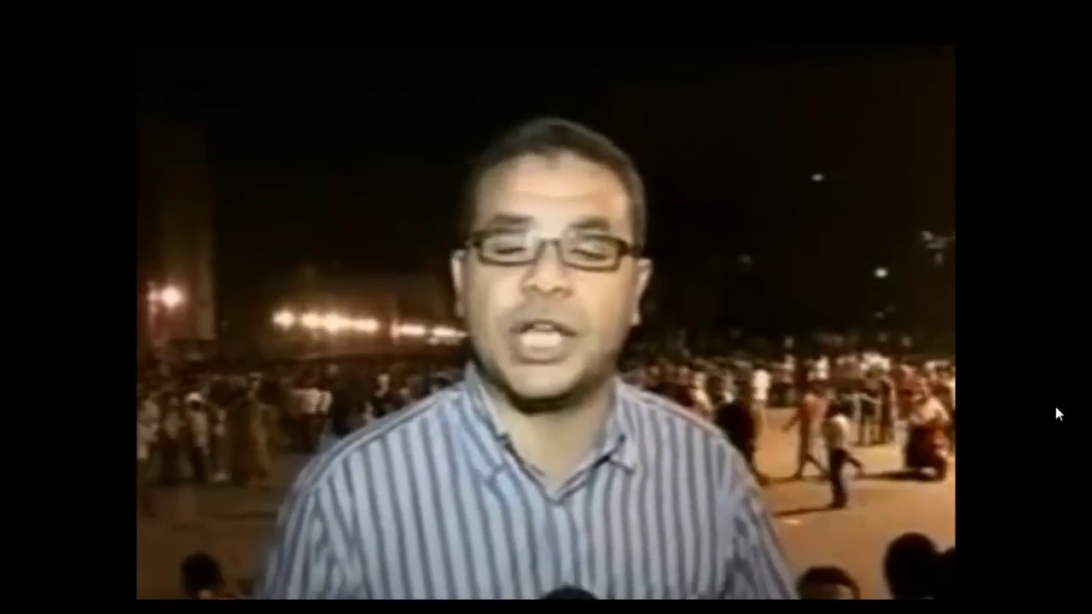
{"action": "mouse_move", "coordinate": [1040, 382]}
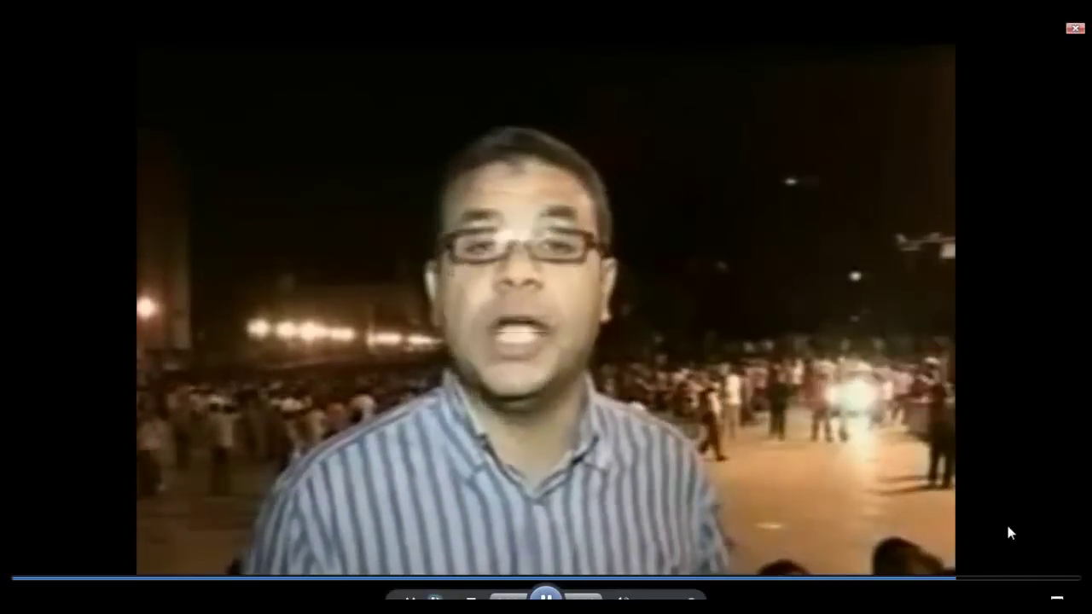
Exit full-screen playback and close Windows Media Player.
{"action": "double_click", "coordinate": [634, 370]}
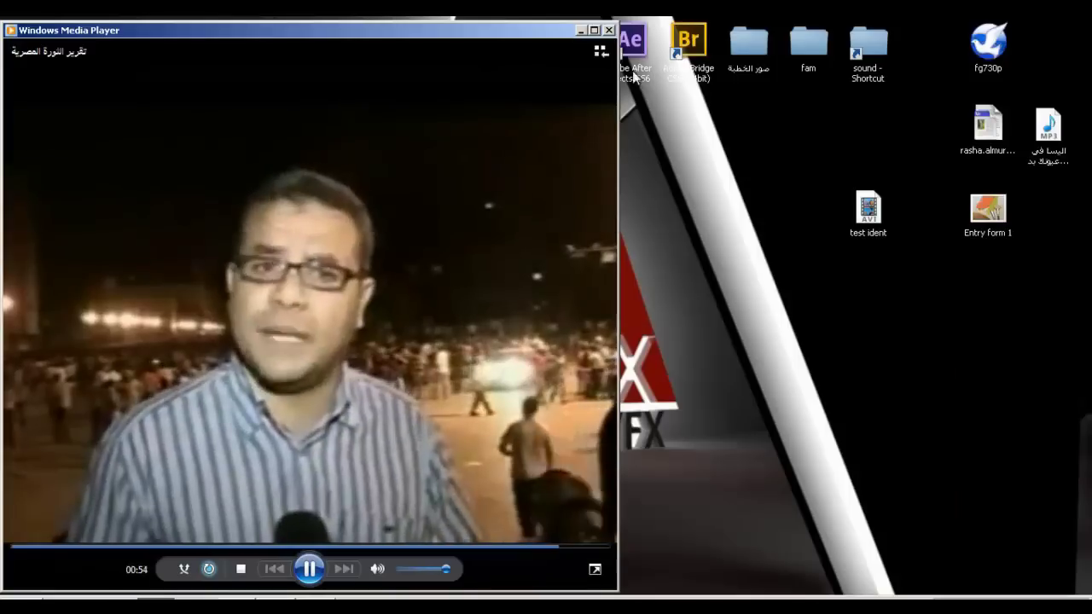
{"action": "left_click", "coordinate": [608, 29]}
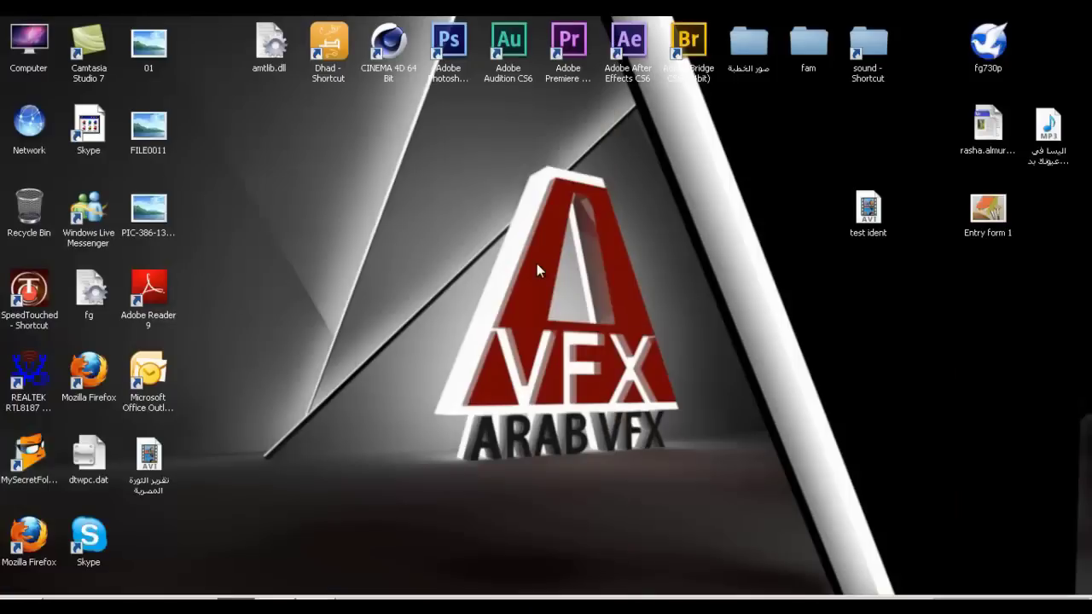